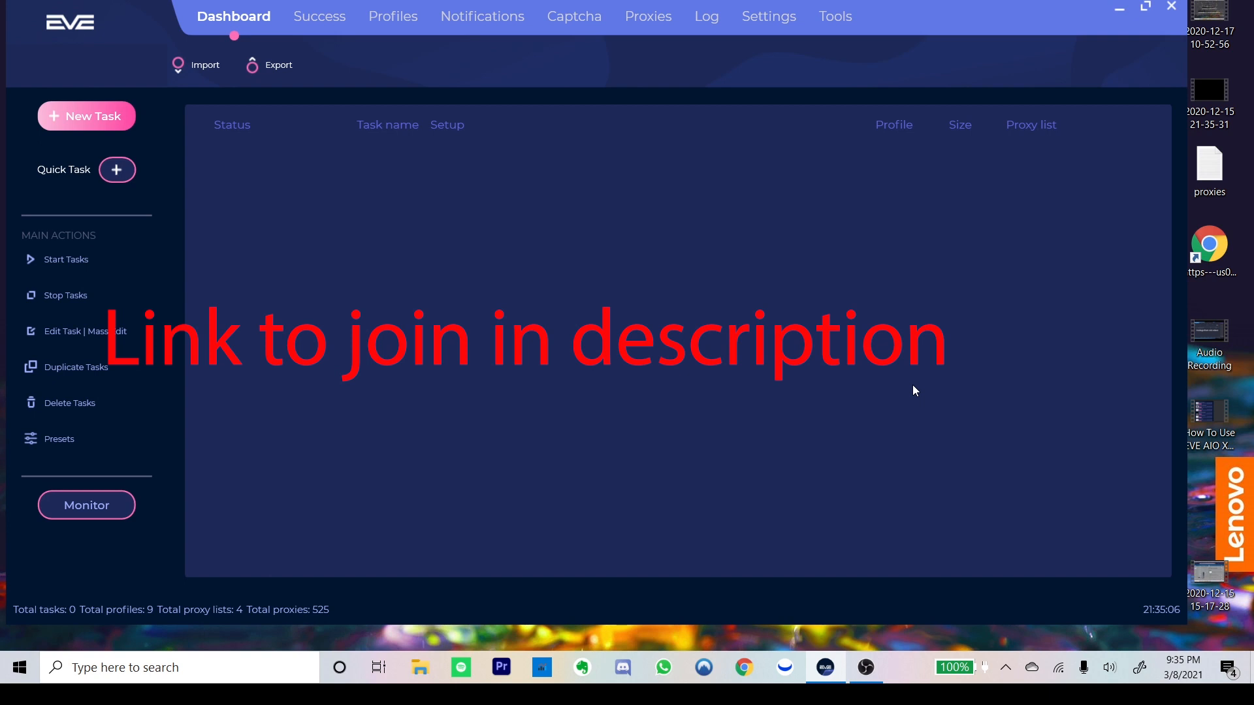
Create a new task for the Supreme platform and assign it the TEST profile.
left_click(104, 116)
left_click(355, 154)
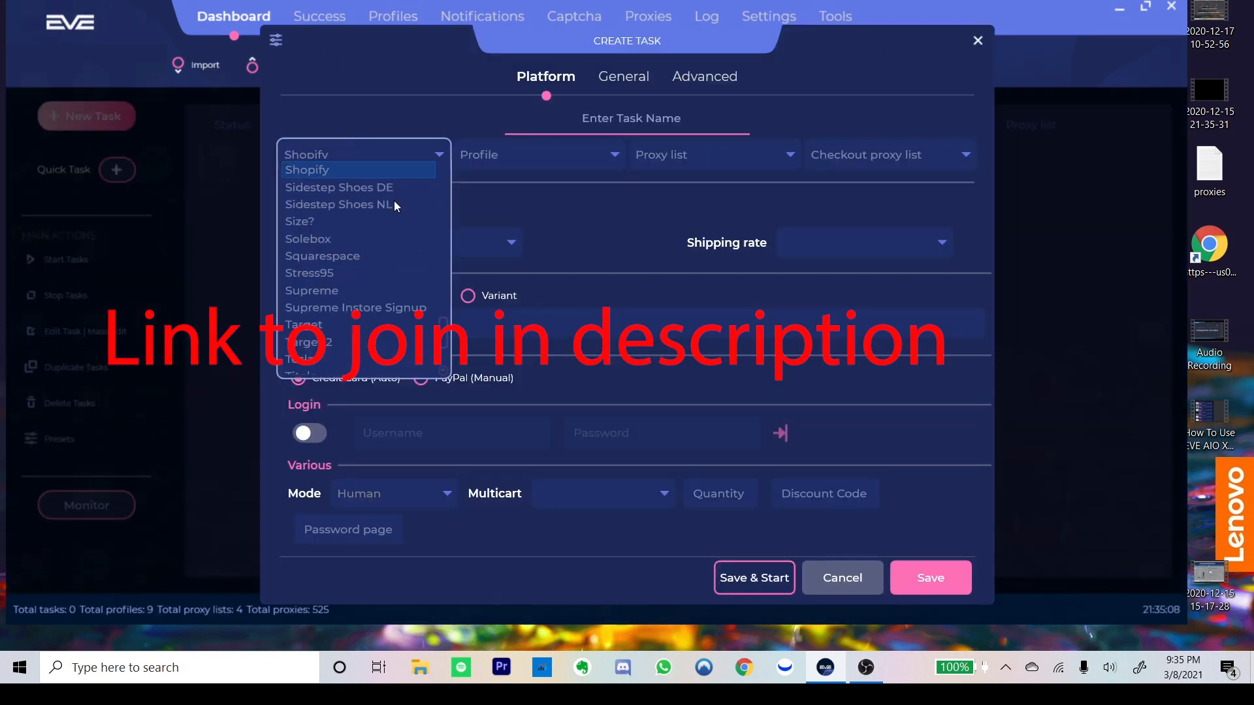
scroll(352, 275, "down", 3)
scroll(343, 241, "up", 1)
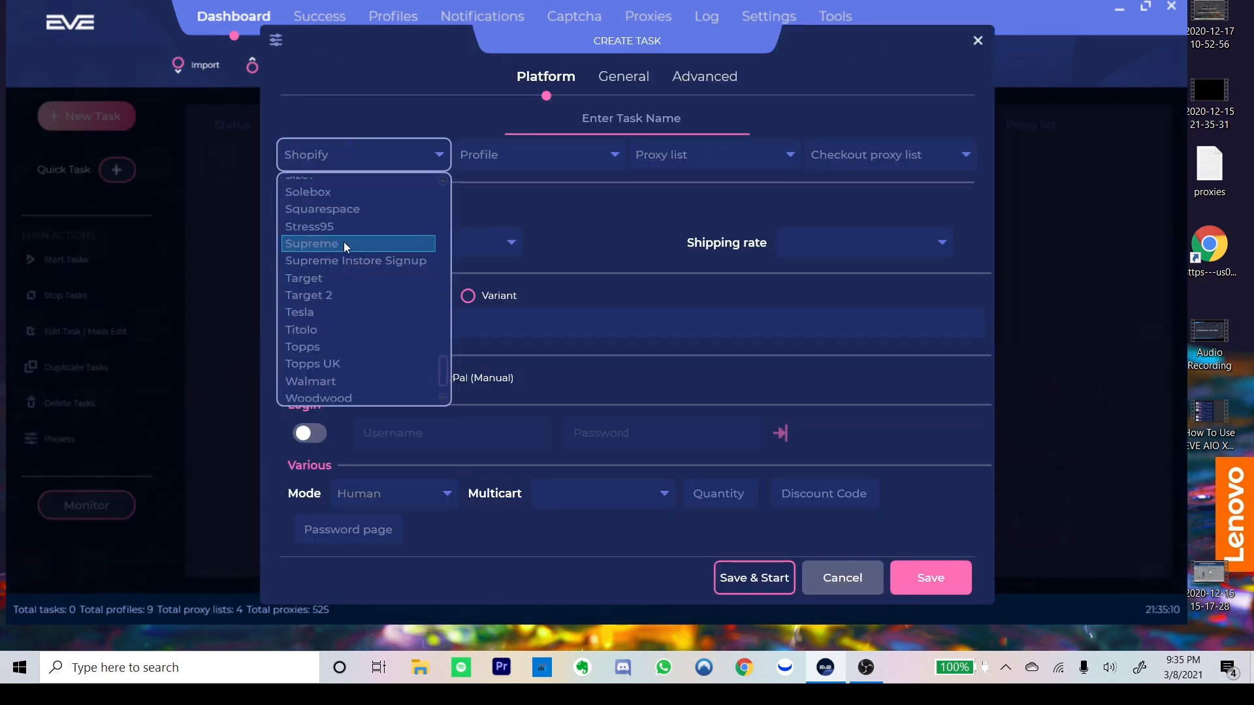
left_click(344, 242)
left_click(501, 161)
left_click(514, 311)
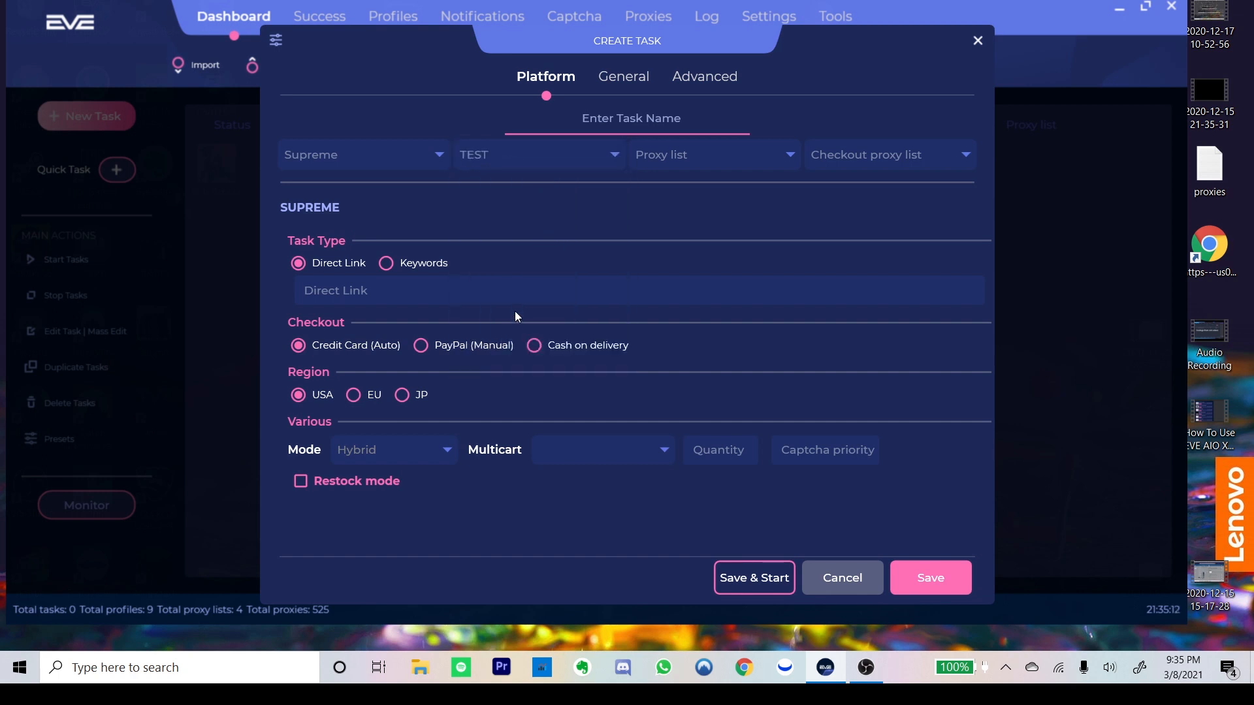
Name the task "test" and look through the available checkout proxy lists without choosing one.
left_click(631, 118)
type("te")
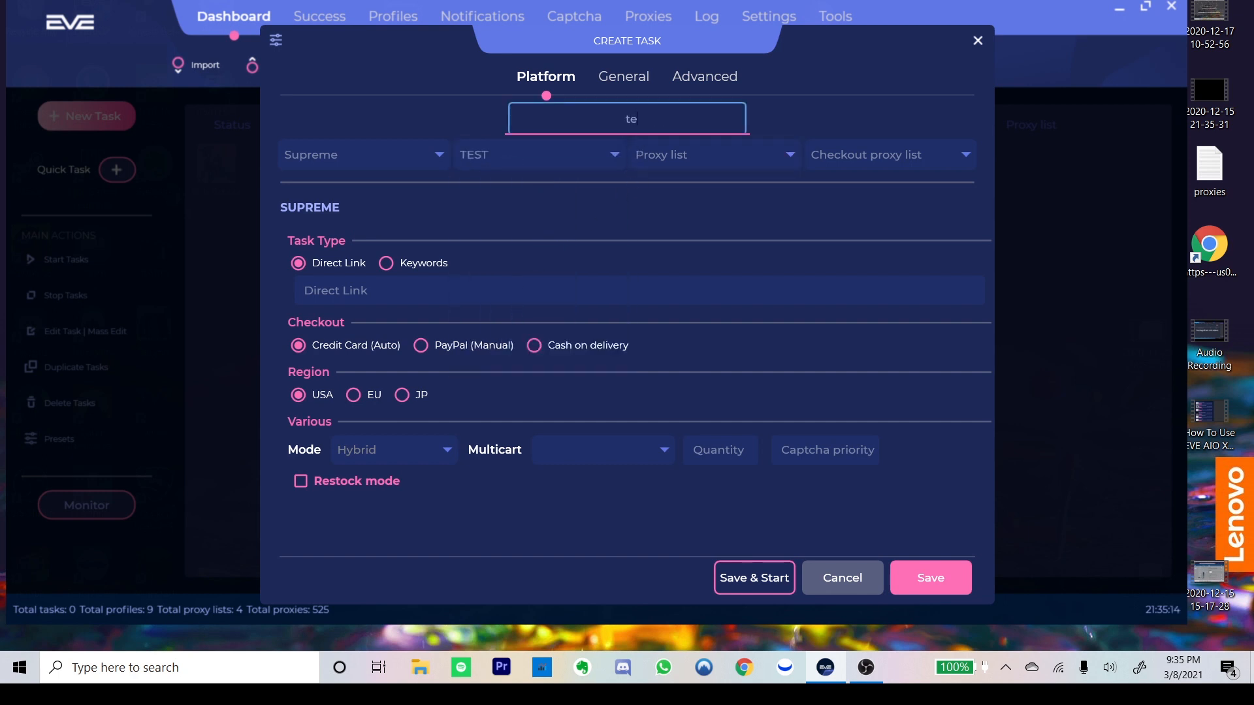
type("st")
left_click(857, 158)
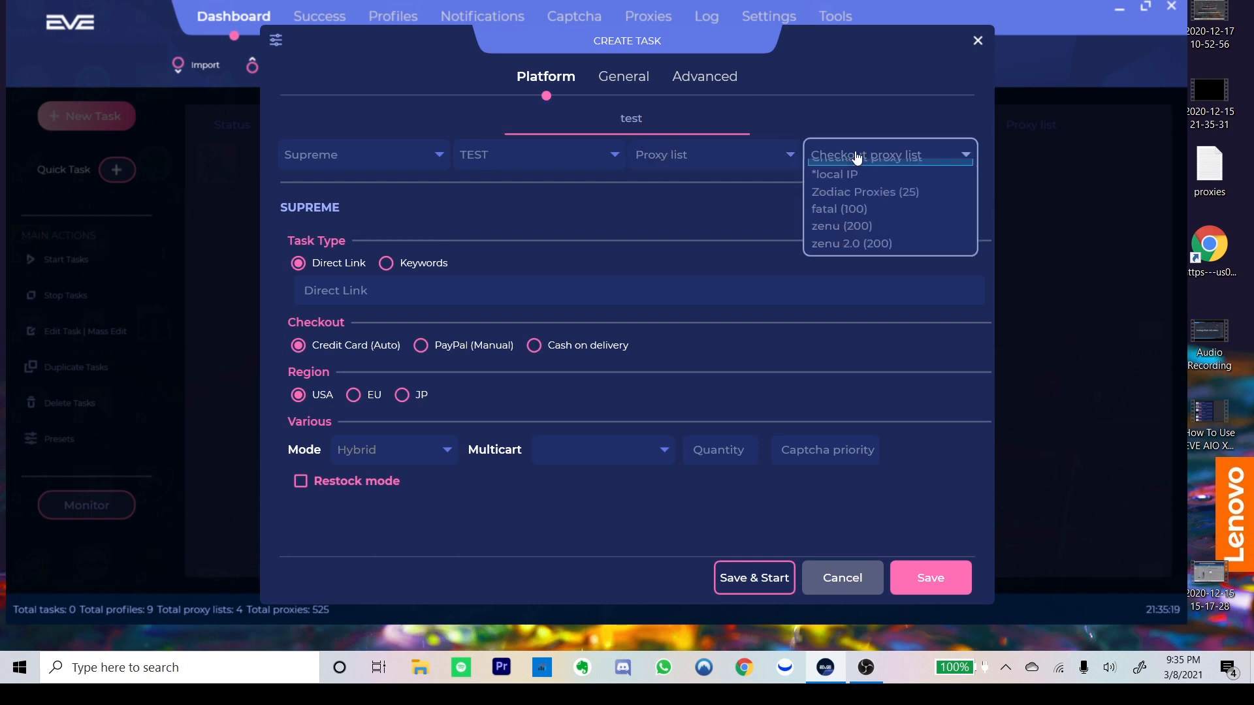
left_click(769, 211)
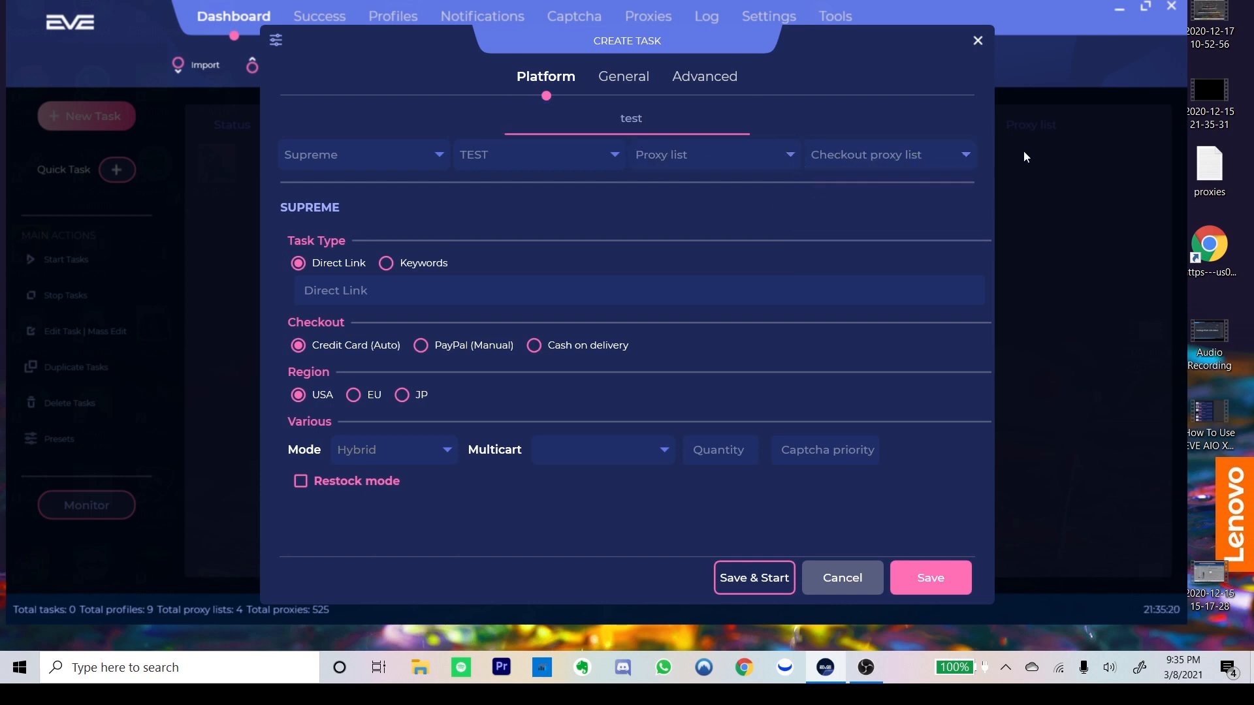
Set the task type to Keywords and the search category to Accessories.
left_click(313, 288)
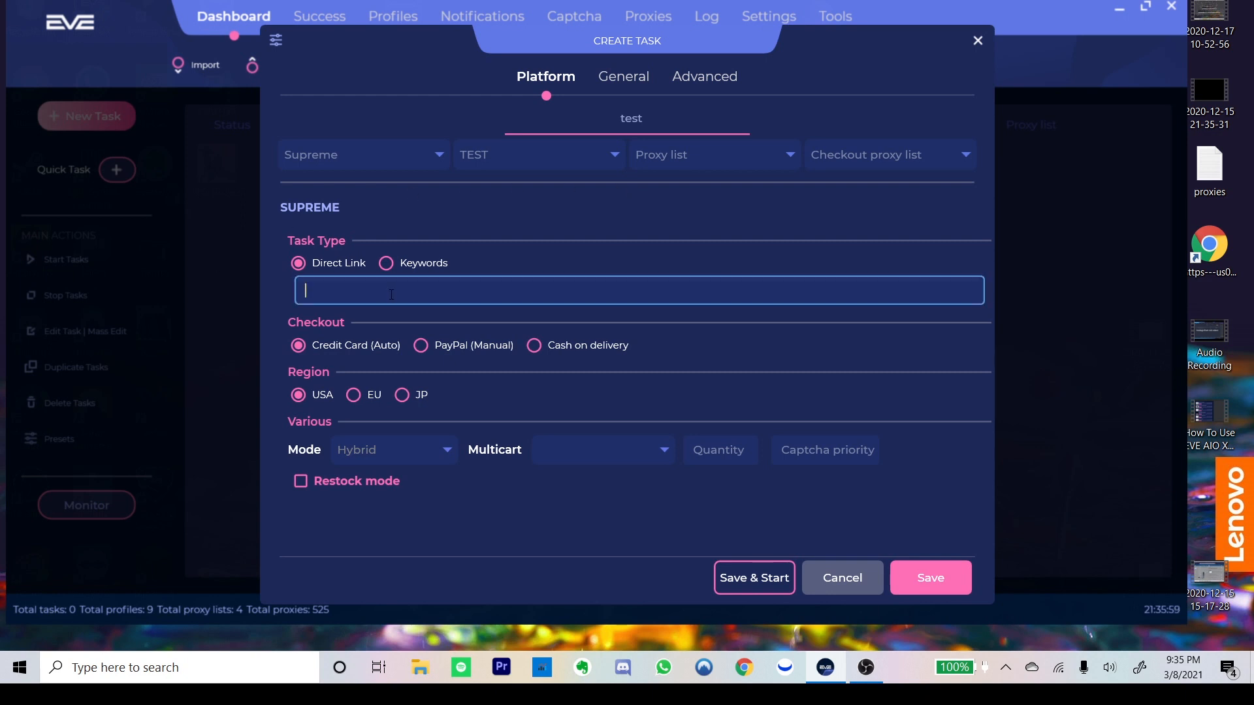
left_click(409, 261)
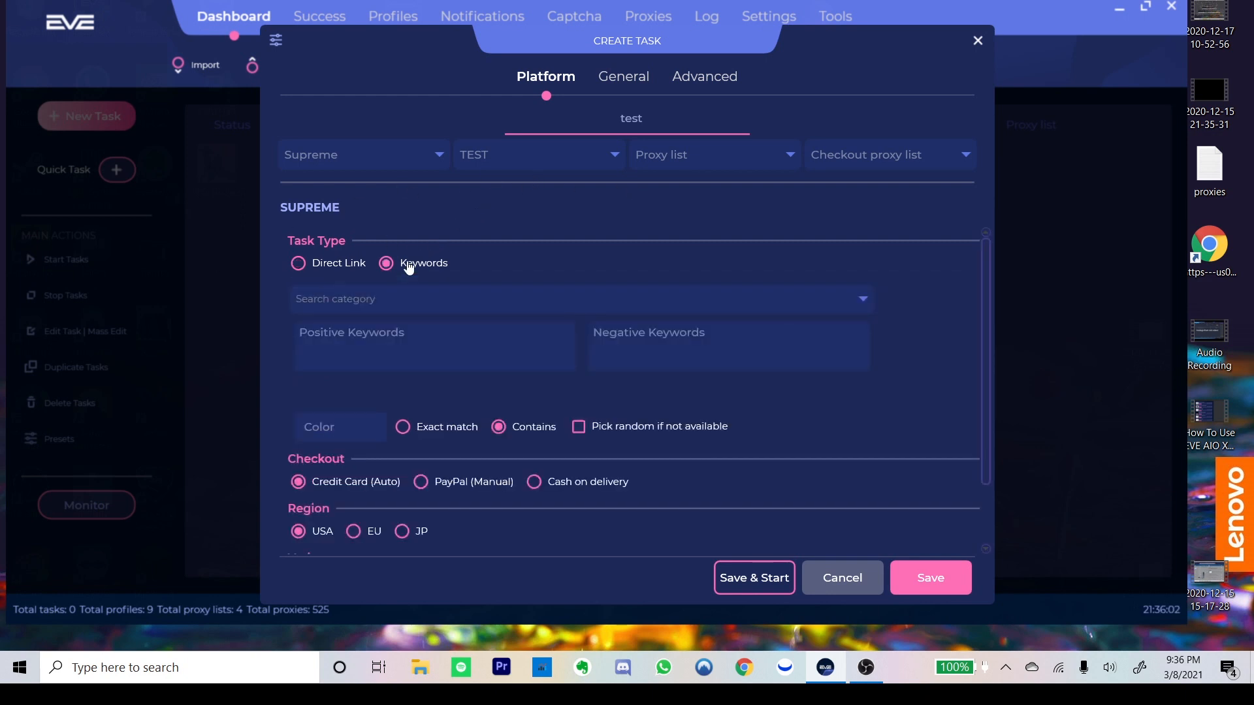
left_click(367, 300)
left_click(553, 231)
left_click(437, 305)
left_click(560, 233)
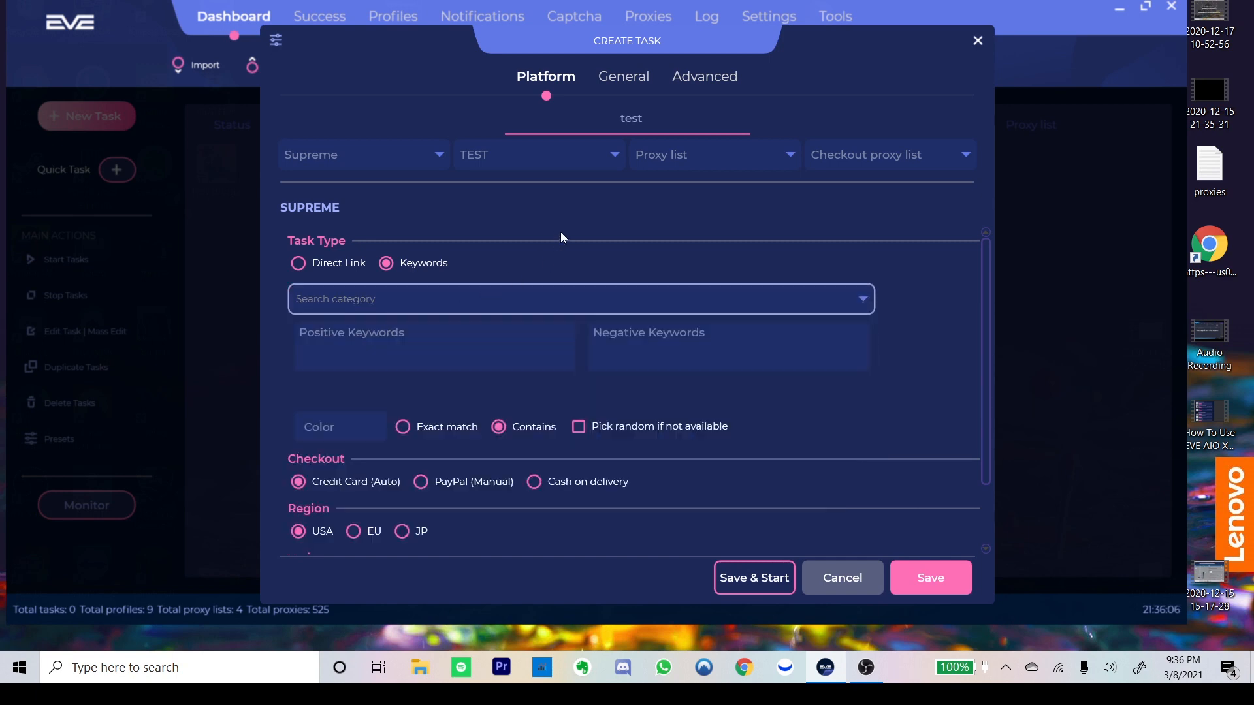
left_click(339, 426)
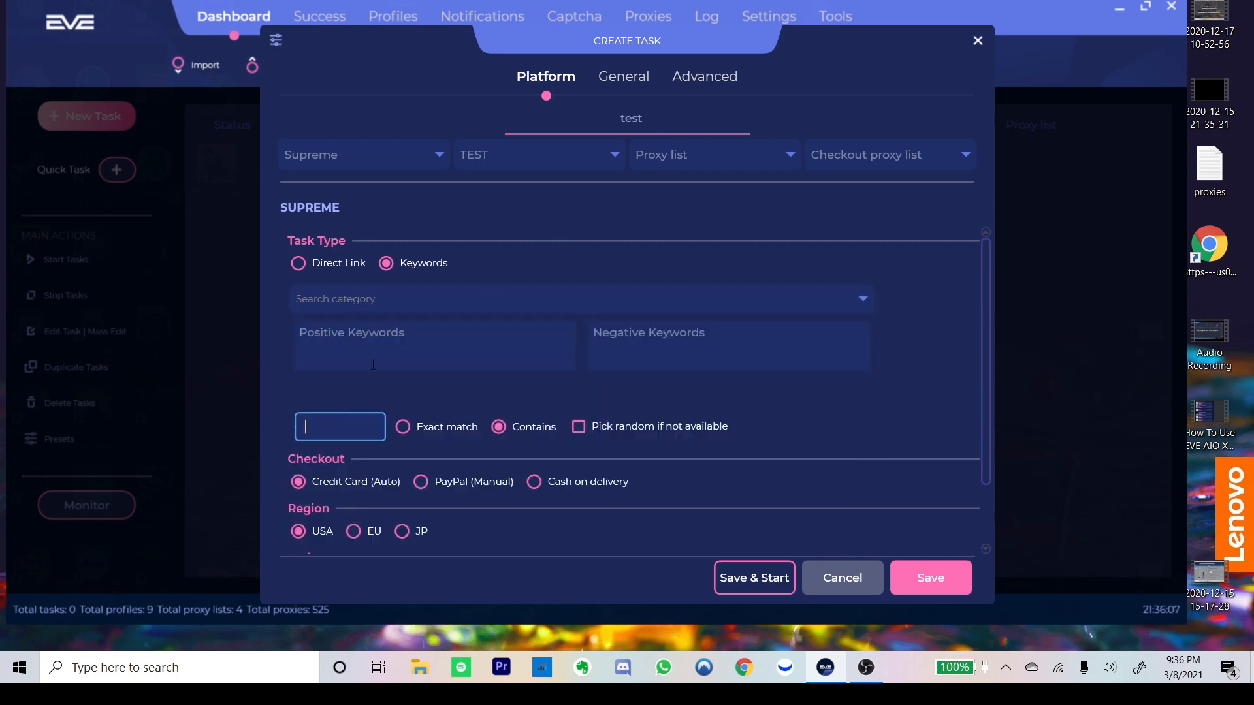
left_click(456, 298)
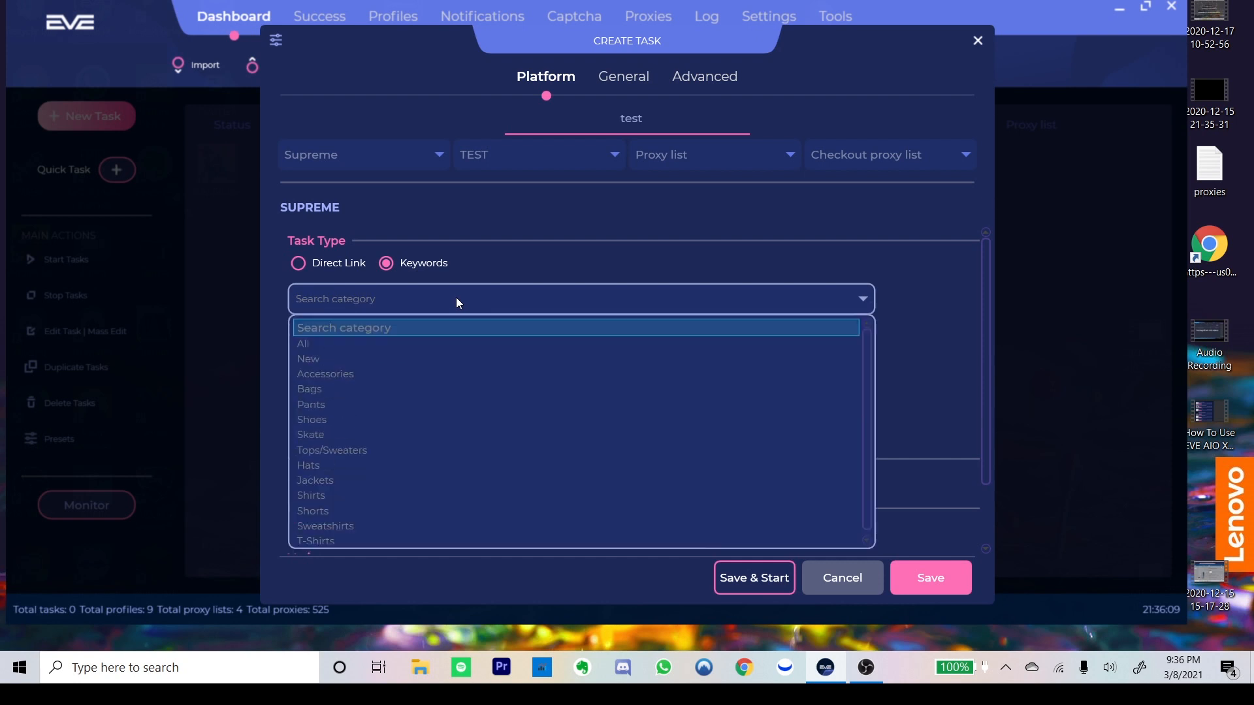
left_click(539, 264)
left_click(526, 287)
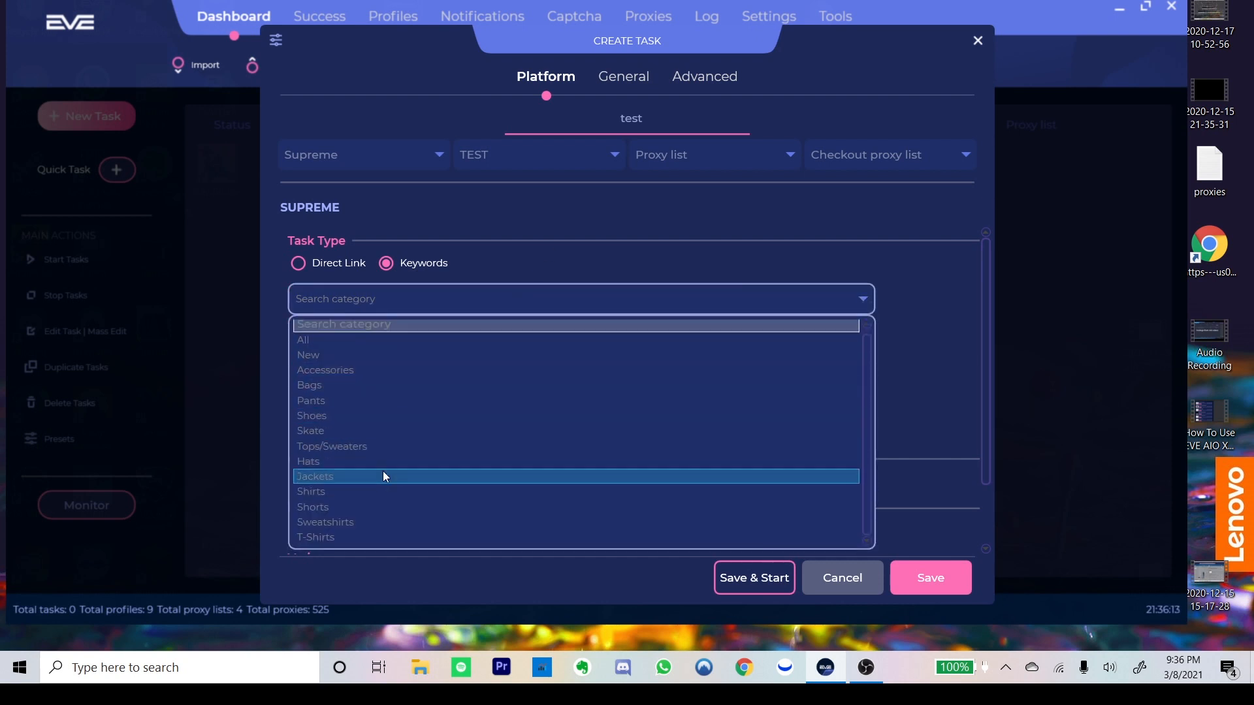
left_click(509, 249)
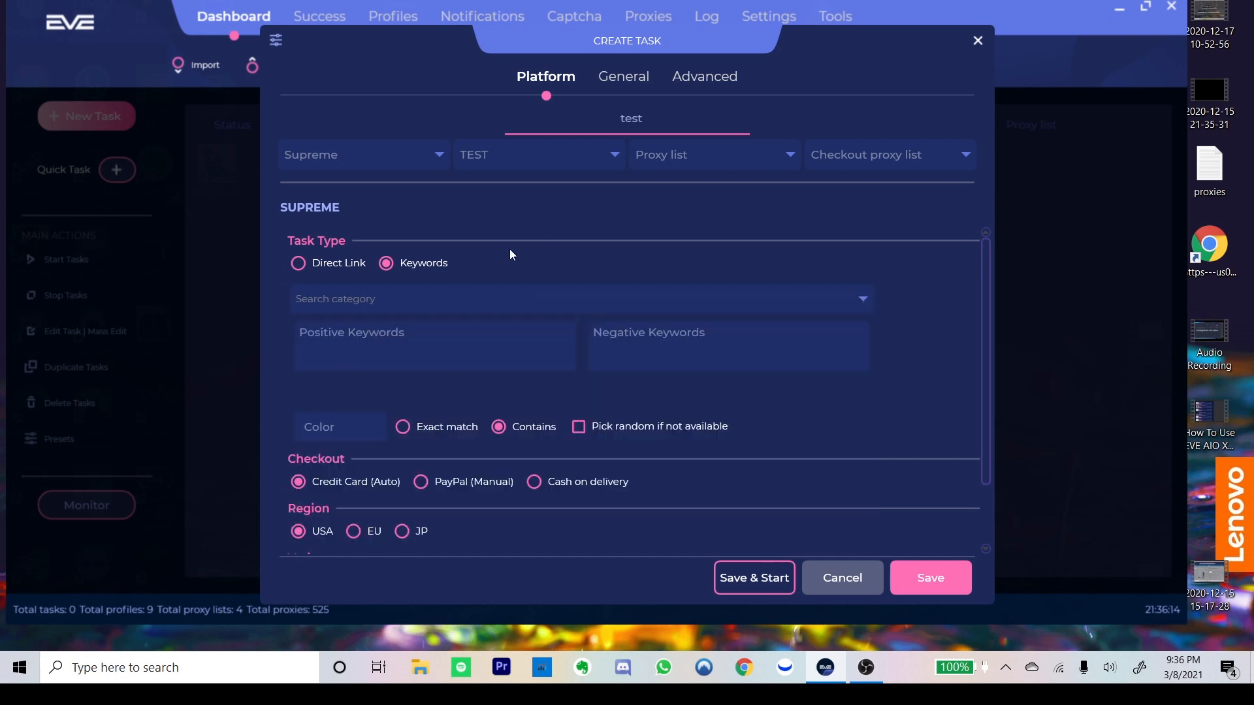
left_click(440, 298)
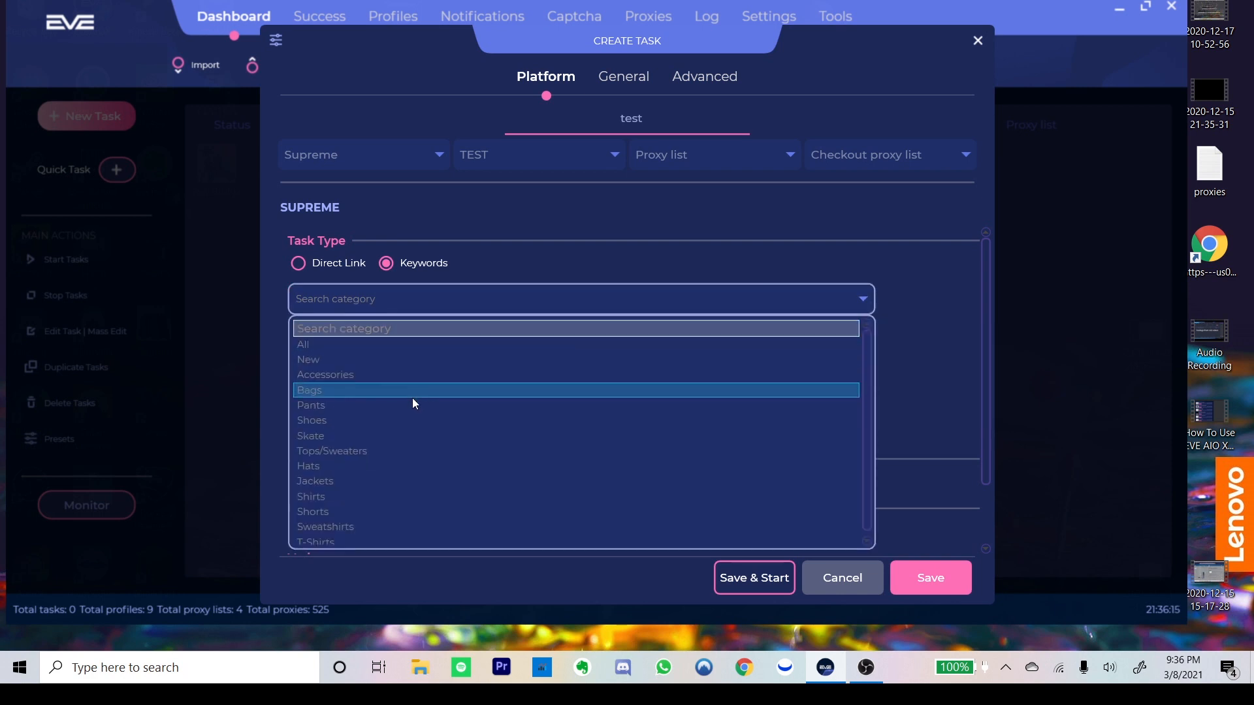
left_click(361, 370)
Enter "boxer" as the positive keyword.
left_click(480, 346)
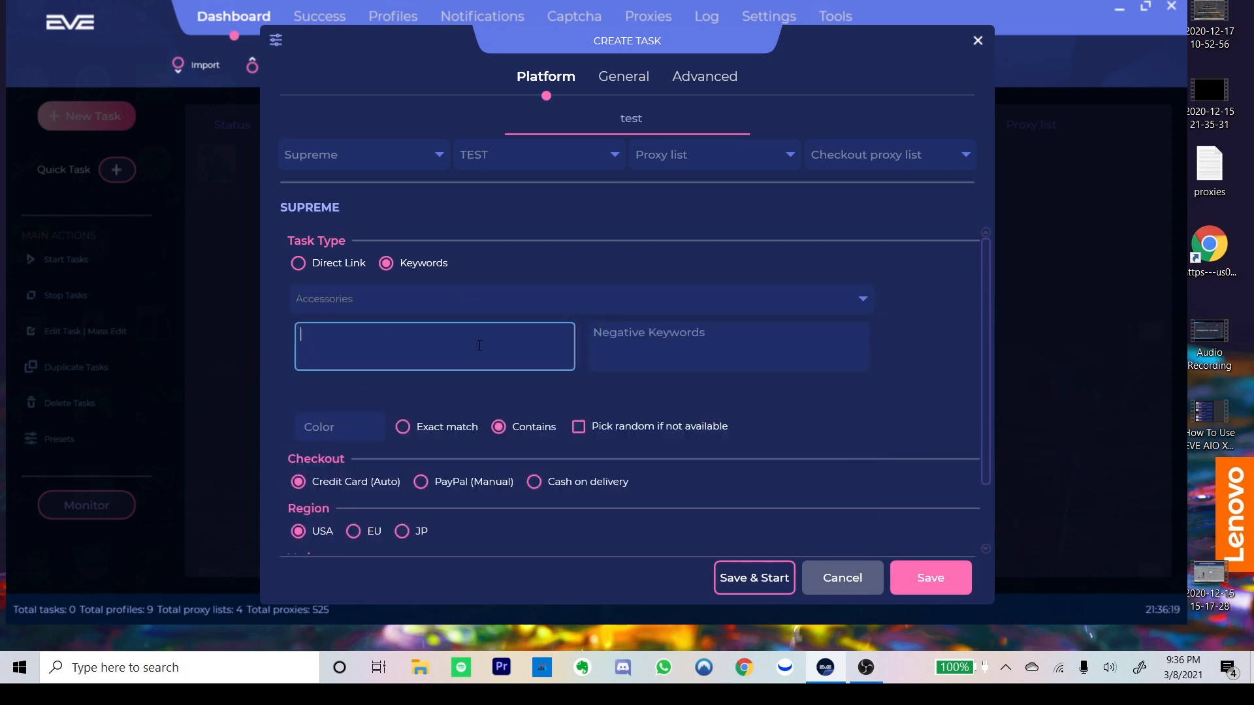
type("s")
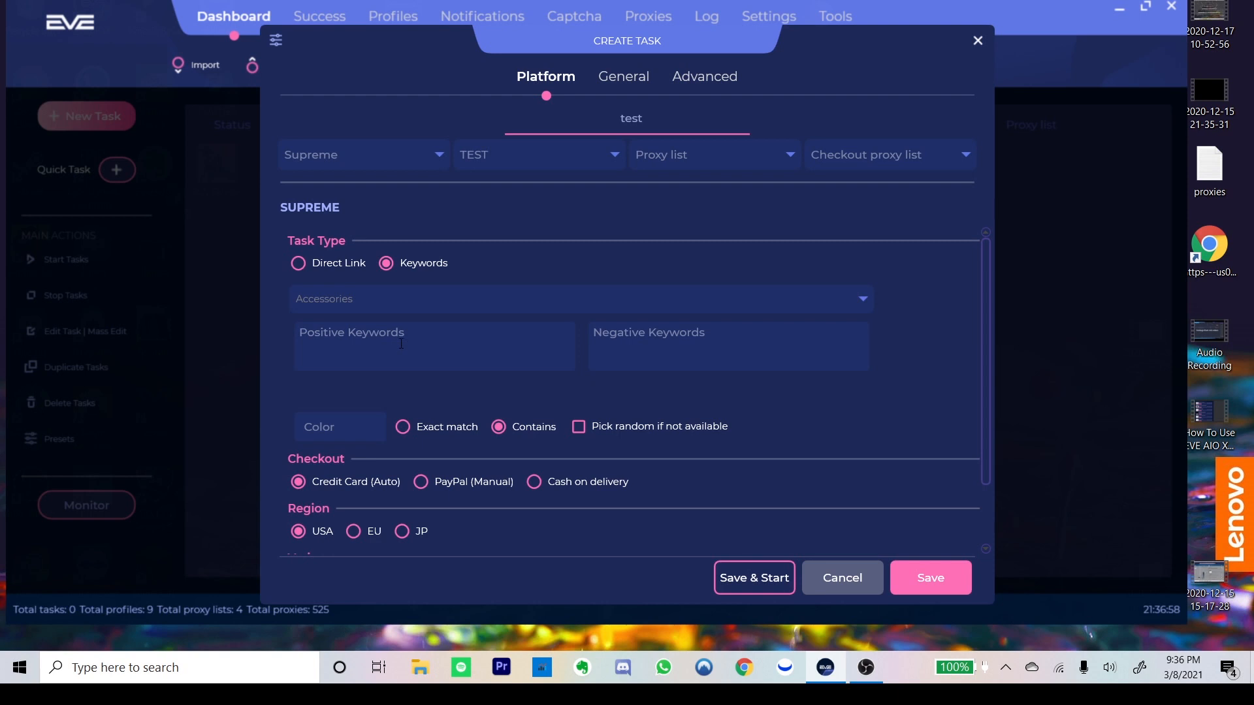
left_click(432, 351)
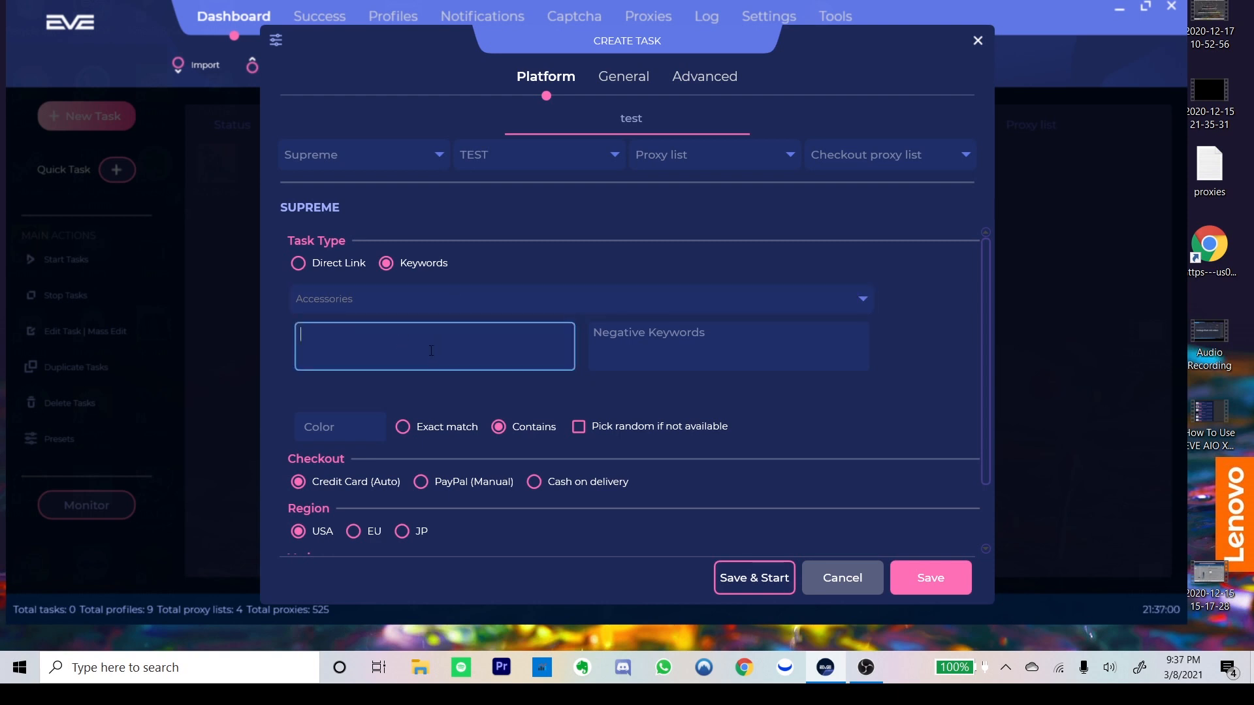
type("boxer")
Try adding more positive keywords such as "boxers" on separate lines below "boxer", and remove them again.
key("Return")
type("boxers")
key("Return")
type("boxer")
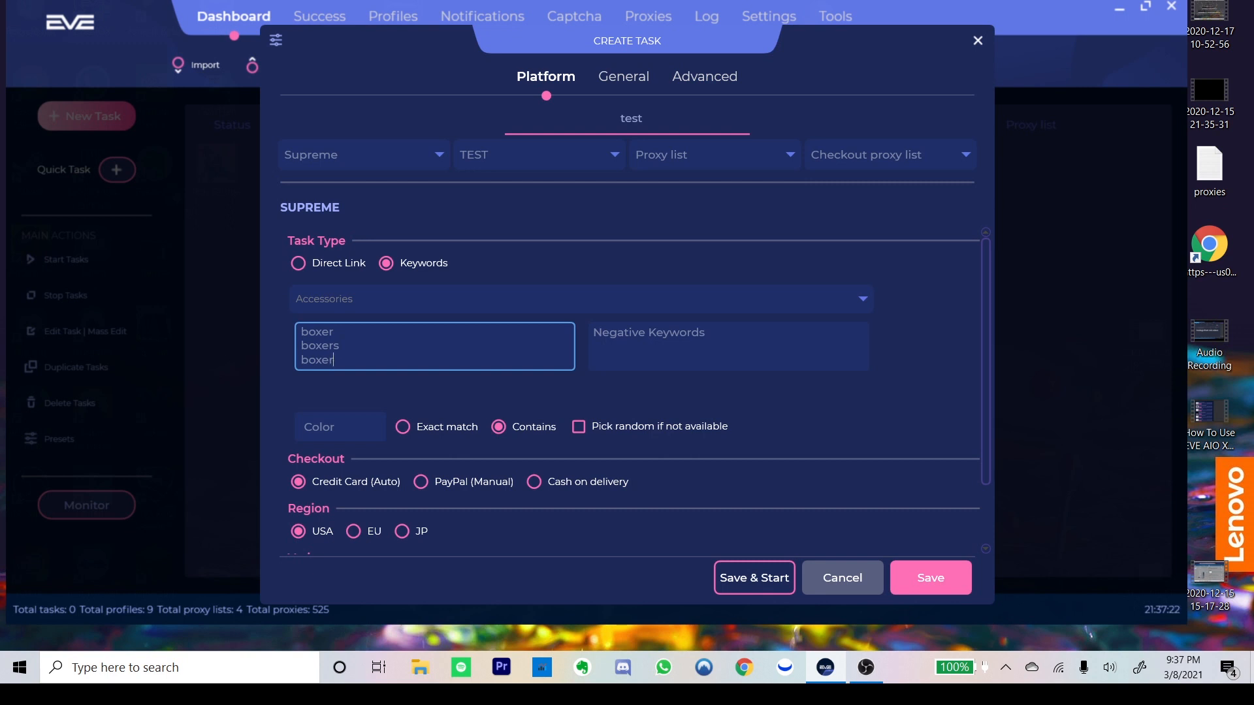
type("z")
key("BackSpace")
key("BackSpace")
key("BackSpace")
key("BackSpace")
key("BackSpace")
key("BackSpace")
key("BackSpace")
key("BackSpace")
key("BackSpace")
key("BackSpace")
key("BackSpace")
key("BackSpace")
key("BackSpace")
key("BackSpace")
key("BackSpace")
type("er boxer")
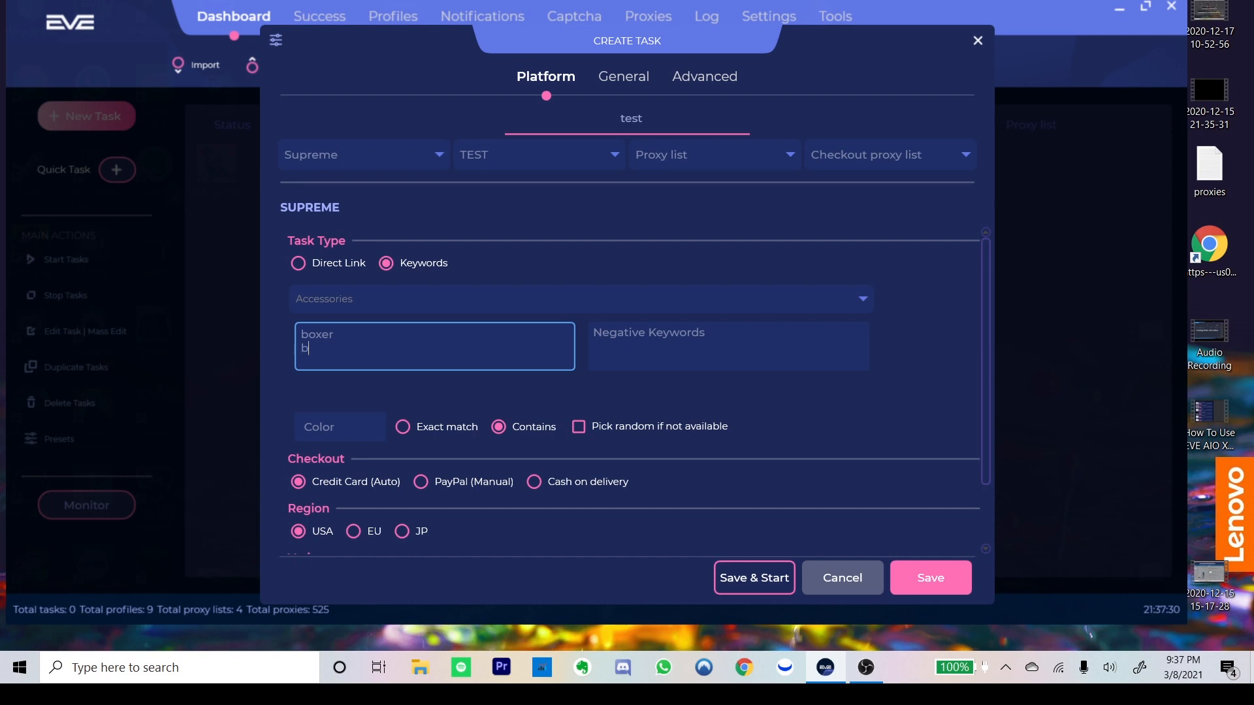
key("BackSpace")
key("BackSpace")
key("BackSpace")
key("BackSpace")
key("BackSpace")
Enter "brief", "skate" and "it" as negative keywords on separate lines.
left_click(655, 360)
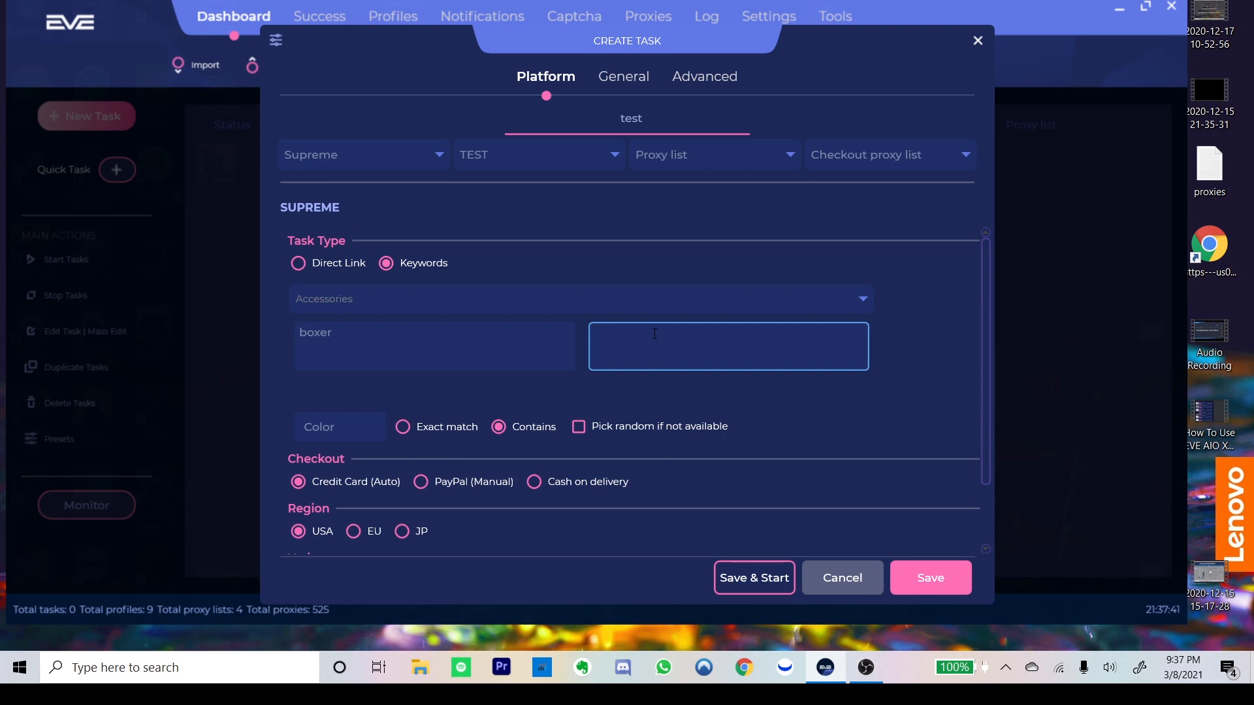
type("brief")
key("Return")
type("skate")
left_click(419, 329)
left_click(649, 344)
key("Return")
type("it")
left_click(701, 394)
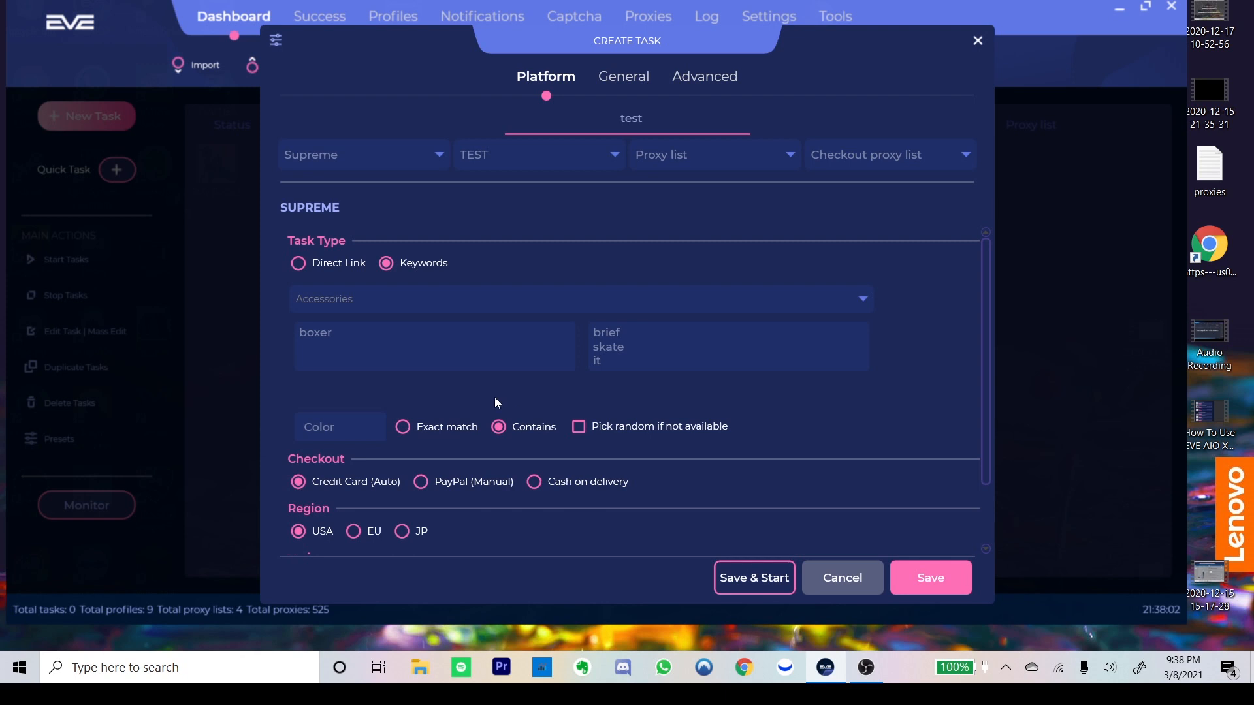
Enter Grey#Large#Blue as the color for the keyword search.
left_click(339, 426)
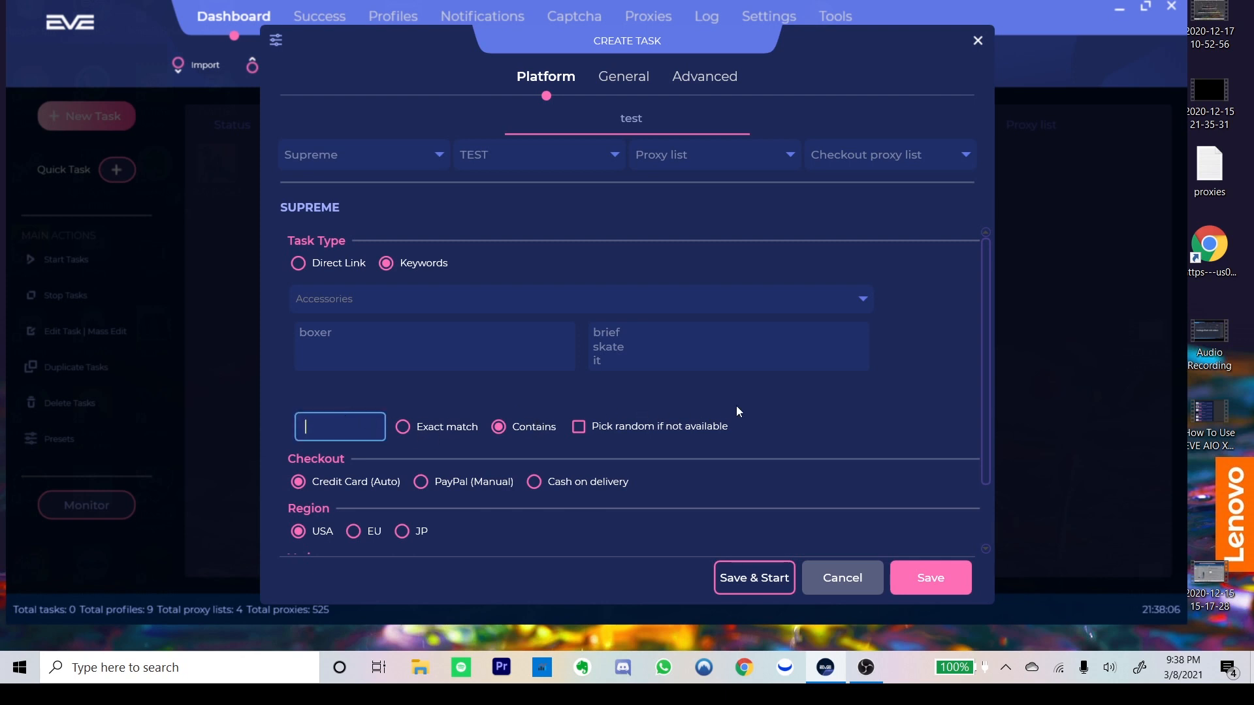
type("Grey#Large")
left_click_drag(332, 427, 344, 427)
left_click(375, 424)
type("$")
key("BackSpace")
type("#Blue")
left_click(373, 406)
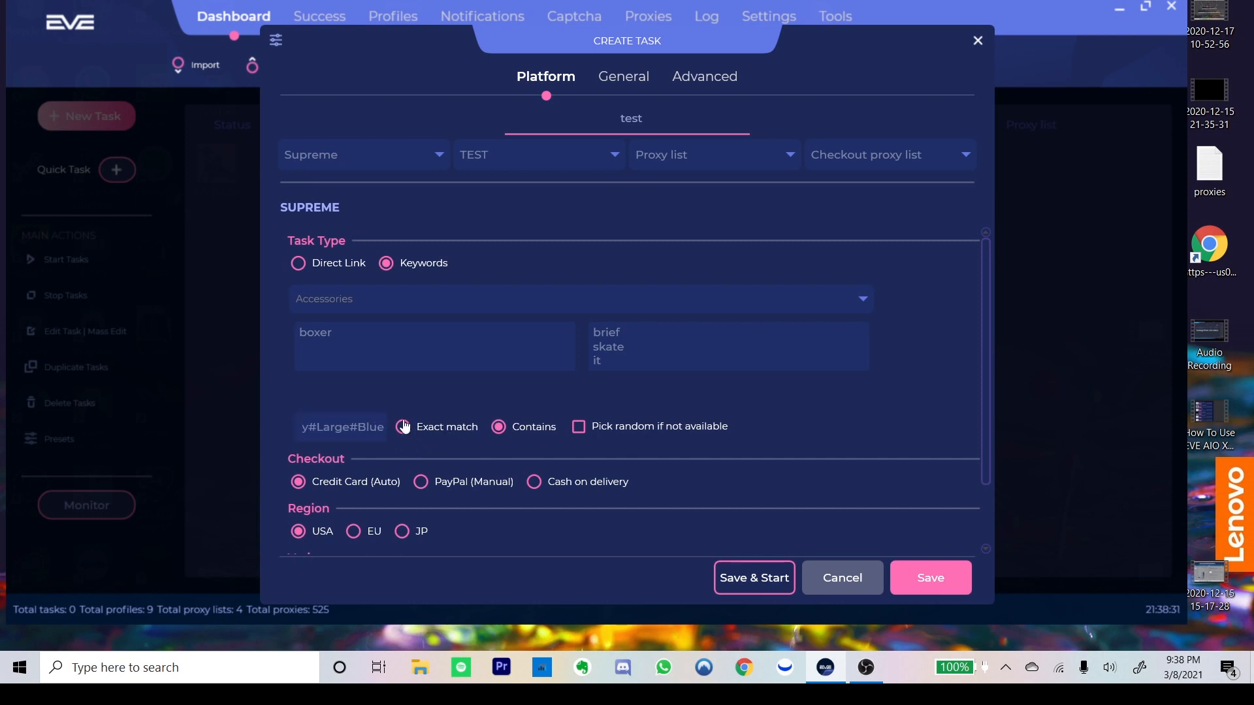
Replace the color with Blue and try Exact match before returning to Contains.
left_click(404, 426)
left_click(500, 427)
left_click(357, 430)
left_click_drag(357, 430, 212, 410)
type("Blue")
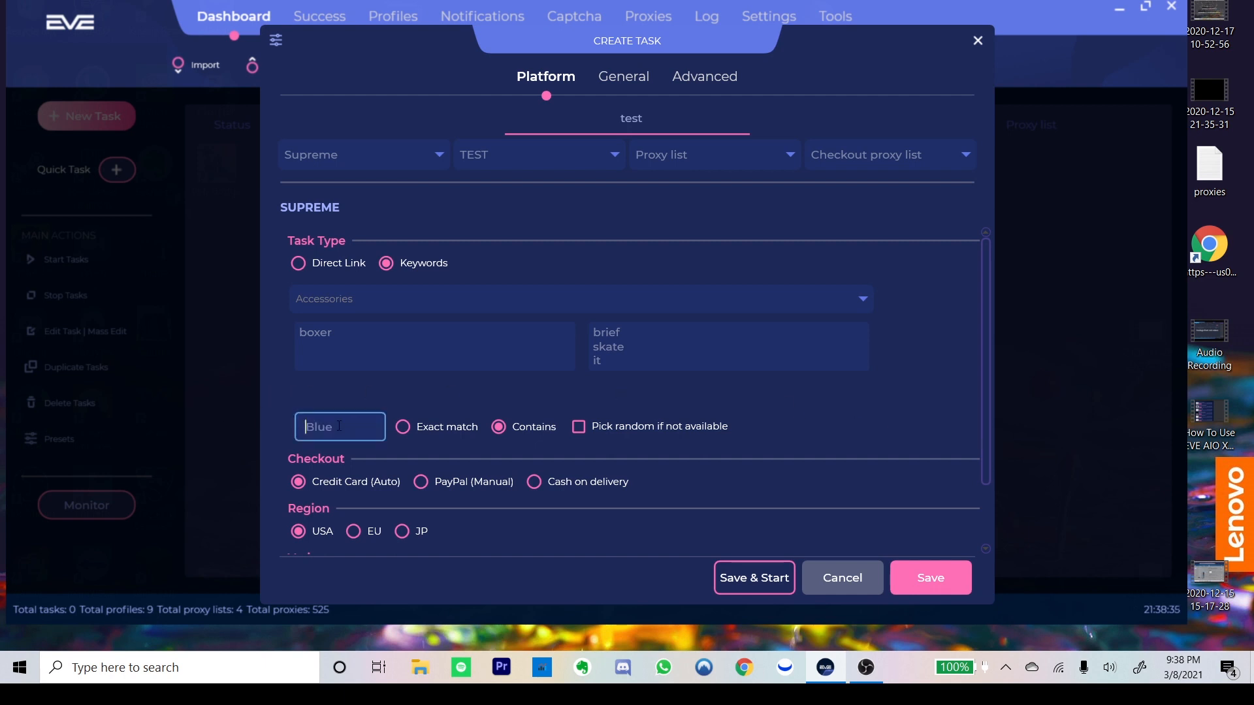
left_click(464, 390)
left_click(400, 427)
left_click(305, 430)
left_click(546, 434)
Try Grey as the color and clear the color field again.
left_click(362, 429)
key("ctrl+a")
type("Grey")
left_click(857, 409)
left_click(305, 425)
left_click(881, 425)
left_click(619, 435)
left_click_drag(383, 431, 154, 422)
key("BackSpace")
left_click(844, 430)
Try the EU and JP region options and return the region to USA.
scroll(885, 397, "down", 2)
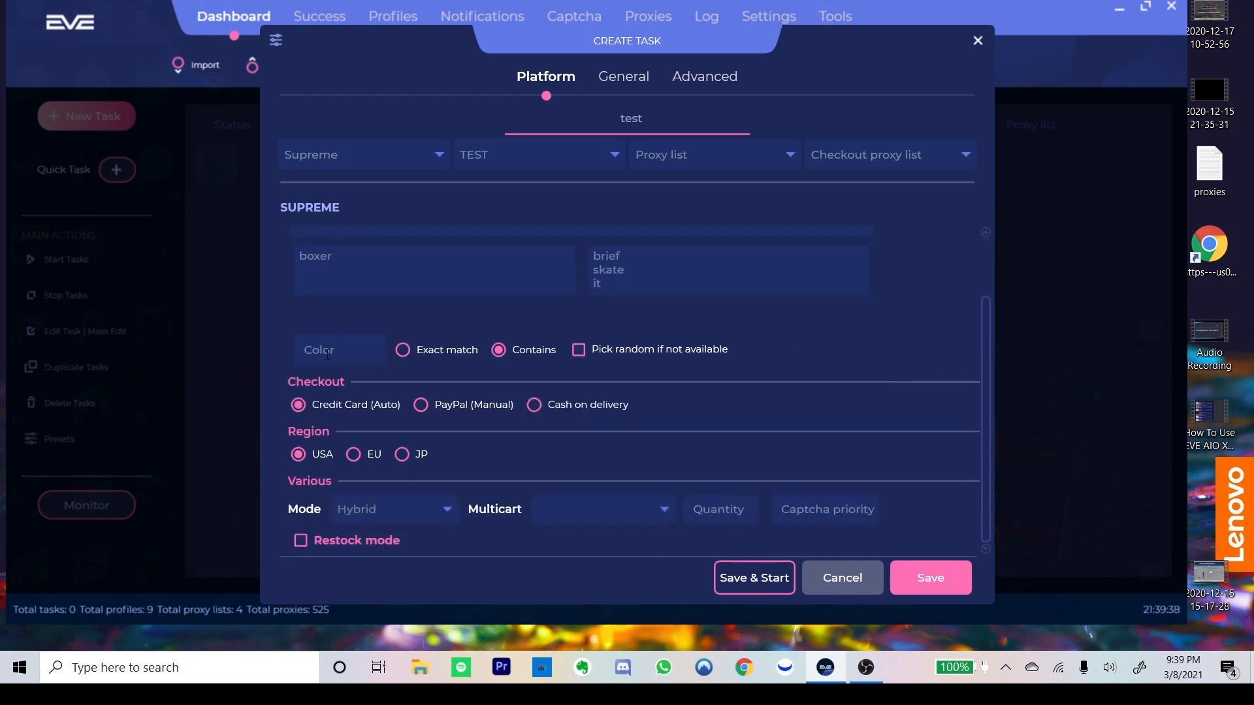
left_click(354, 453)
left_click(402, 454)
left_click(353, 454)
left_click(299, 454)
Try the Browser and Fast modes for the task, switching between them.
left_click(391, 510)
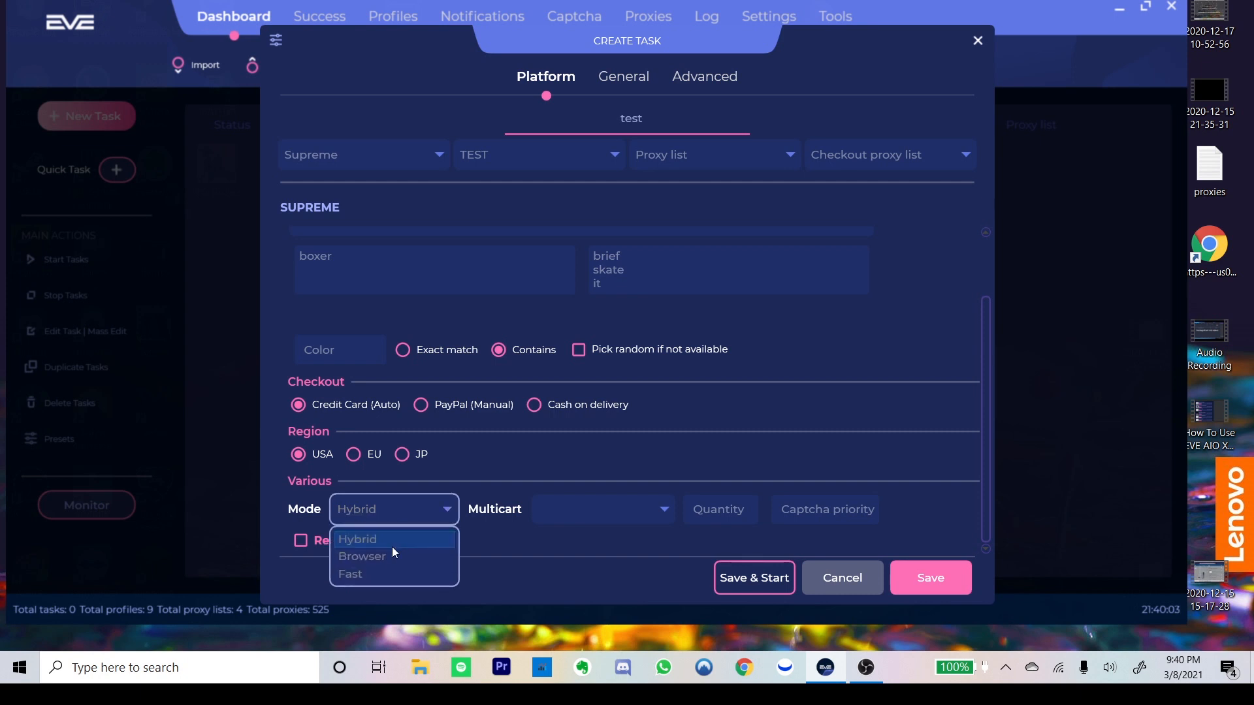
left_click(393, 559)
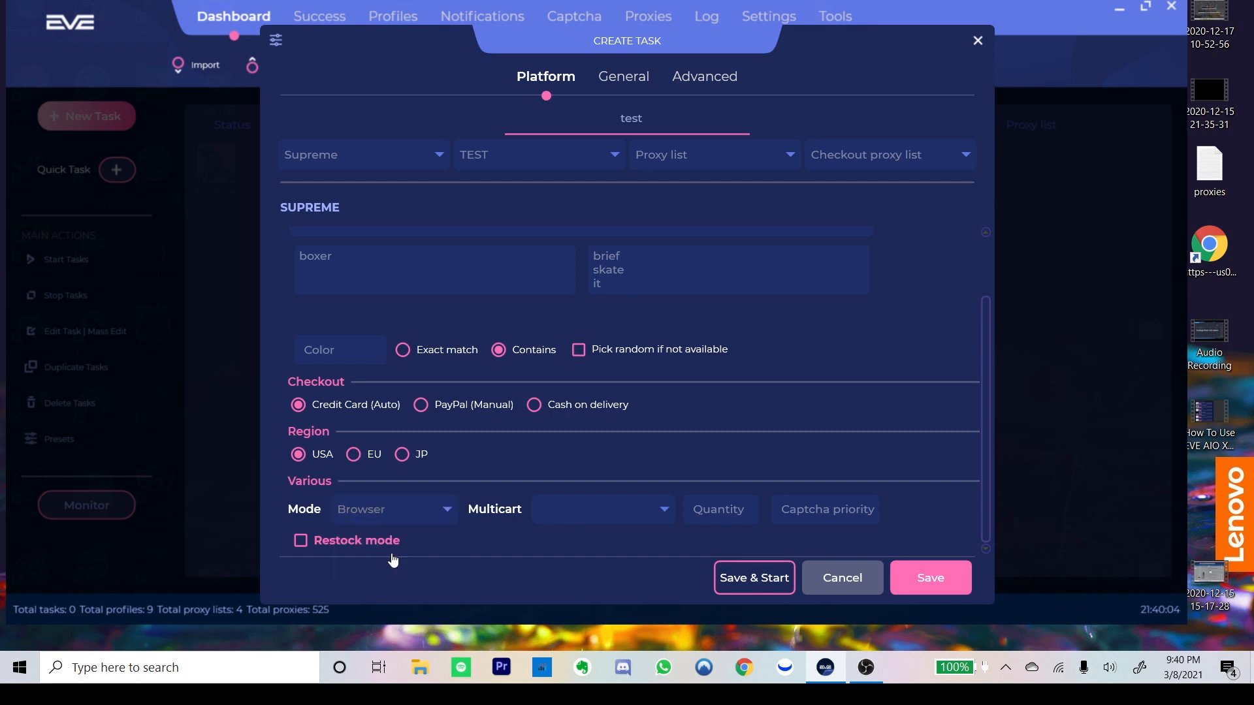
left_click(401, 510)
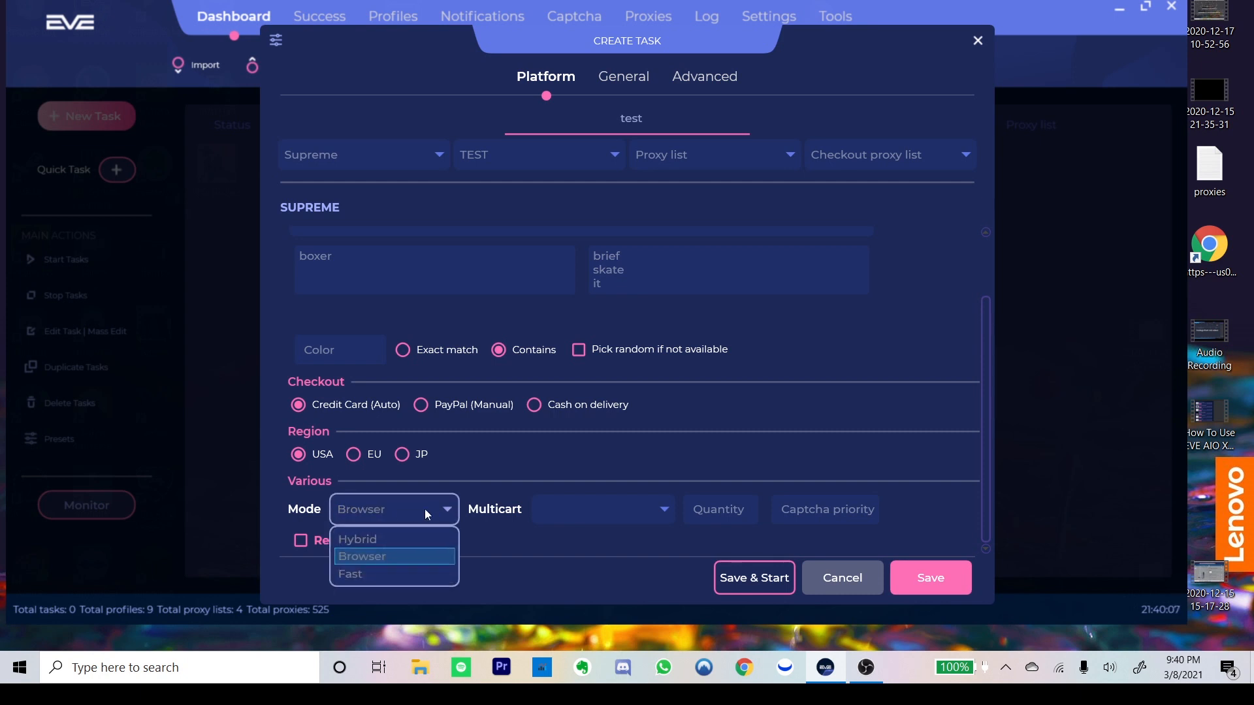
left_click(405, 556)
left_click(408, 510)
left_click(410, 569)
left_click(405, 511)
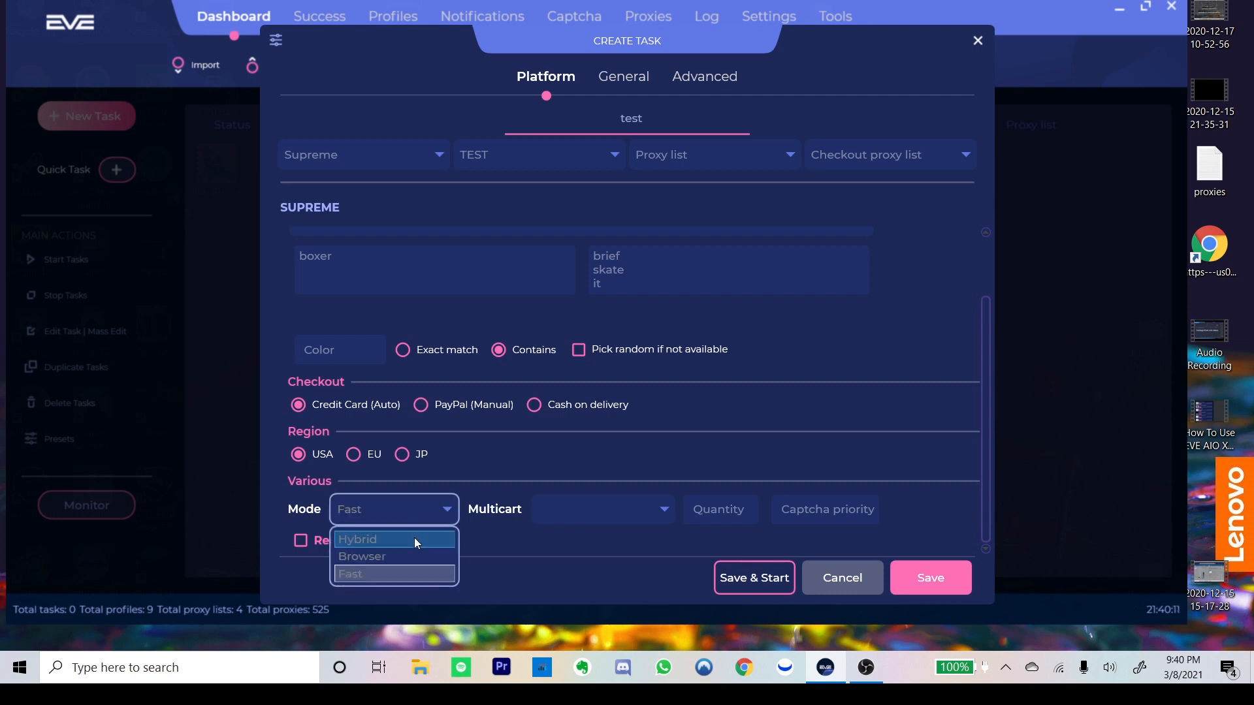
left_click(413, 557)
left_click(408, 507)
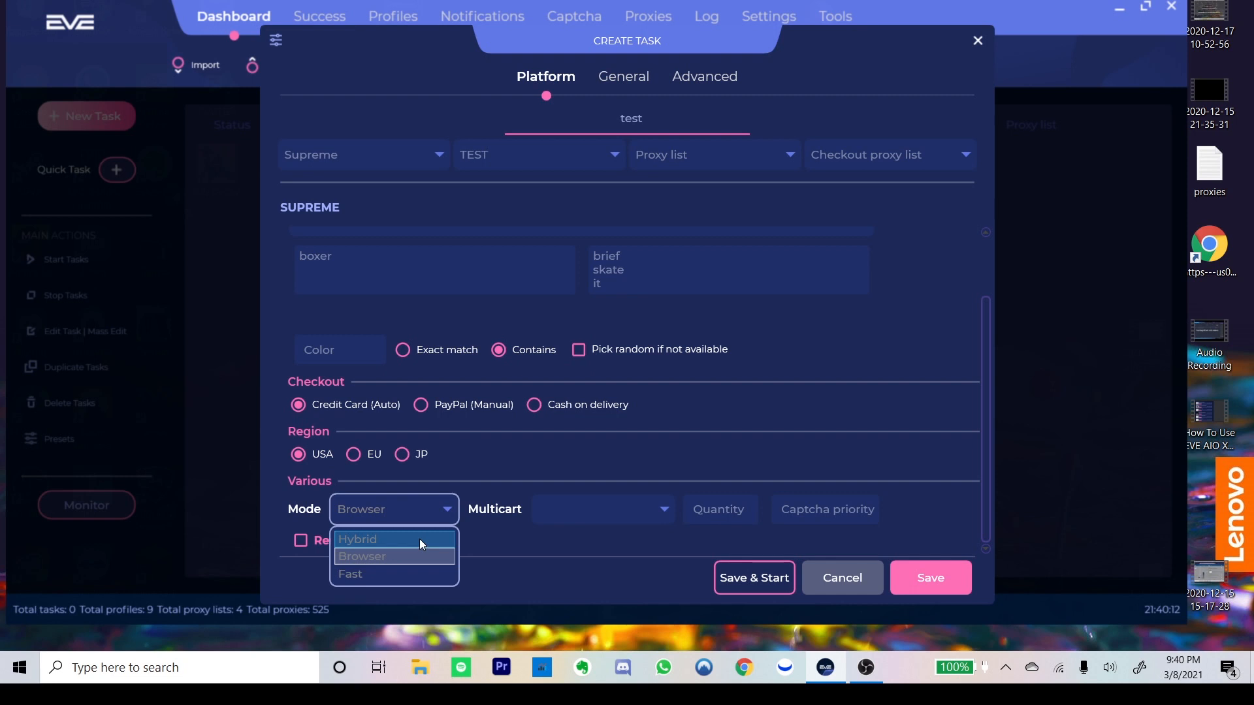
left_click(567, 461)
left_click(425, 515)
left_click(405, 559)
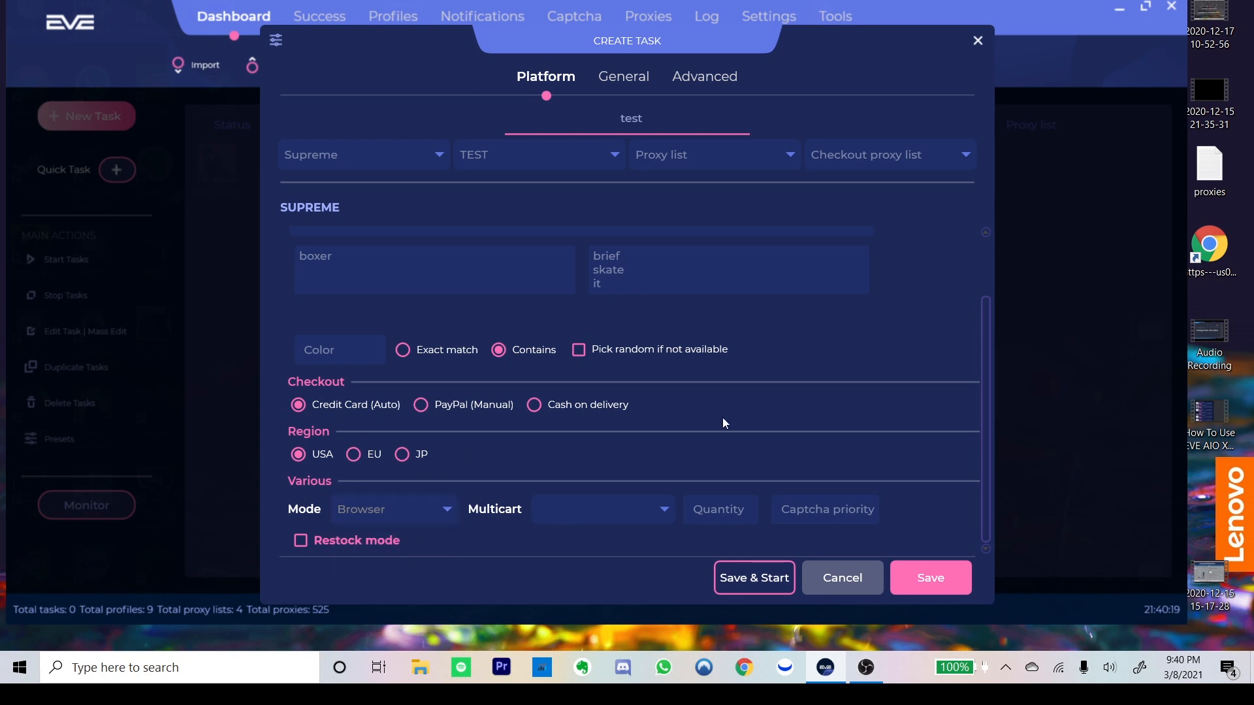
left_click(373, 517)
left_click(395, 559)
left_click(430, 516)
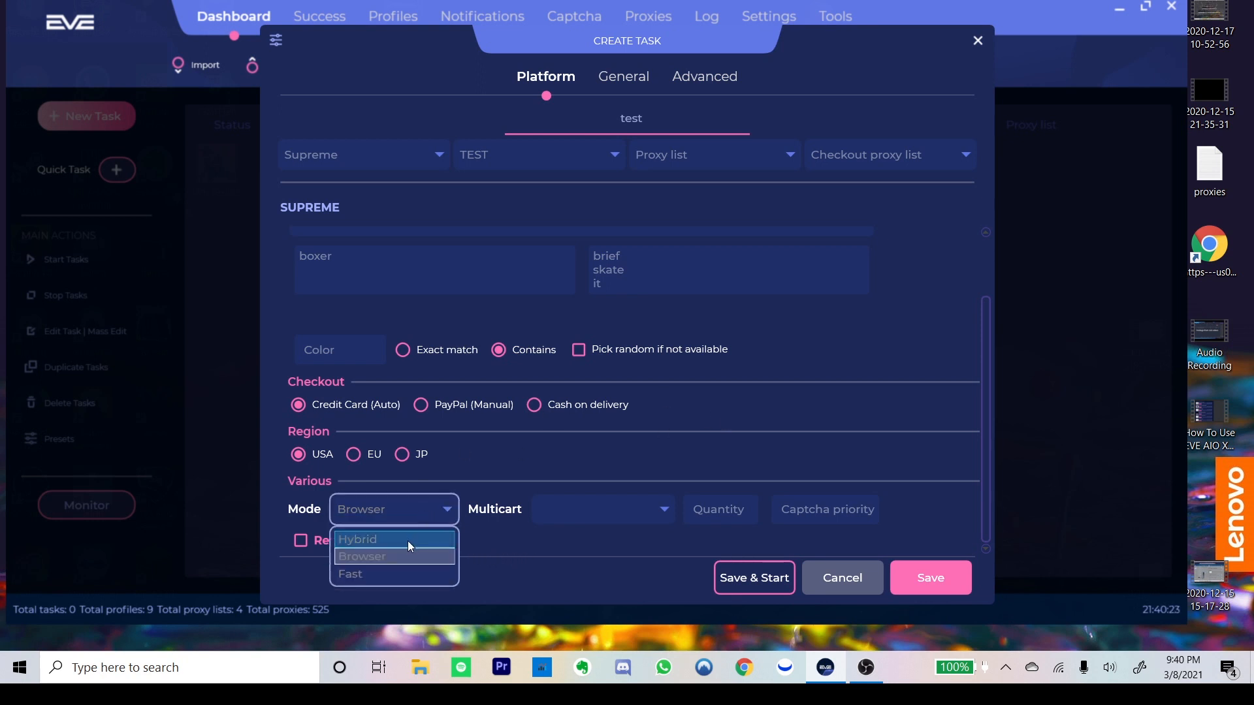
left_click(390, 575)
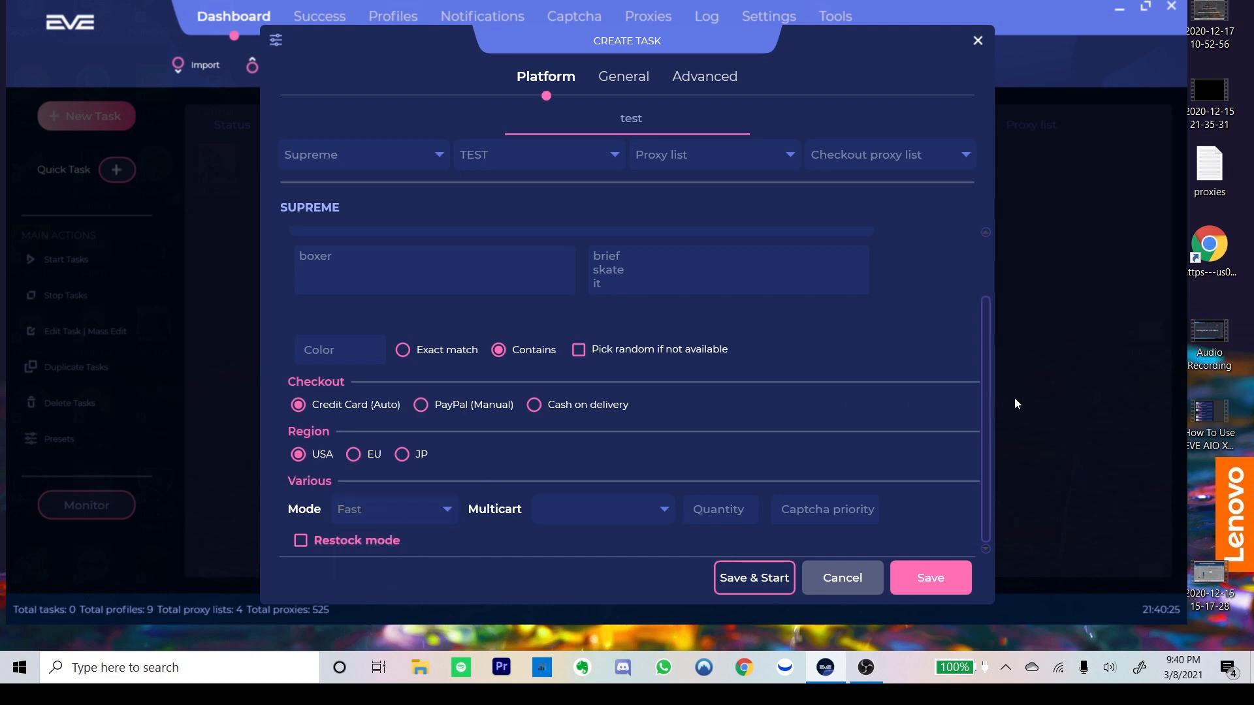
Set the task mode to Browser and check the list of modes again.
left_click(394, 508)
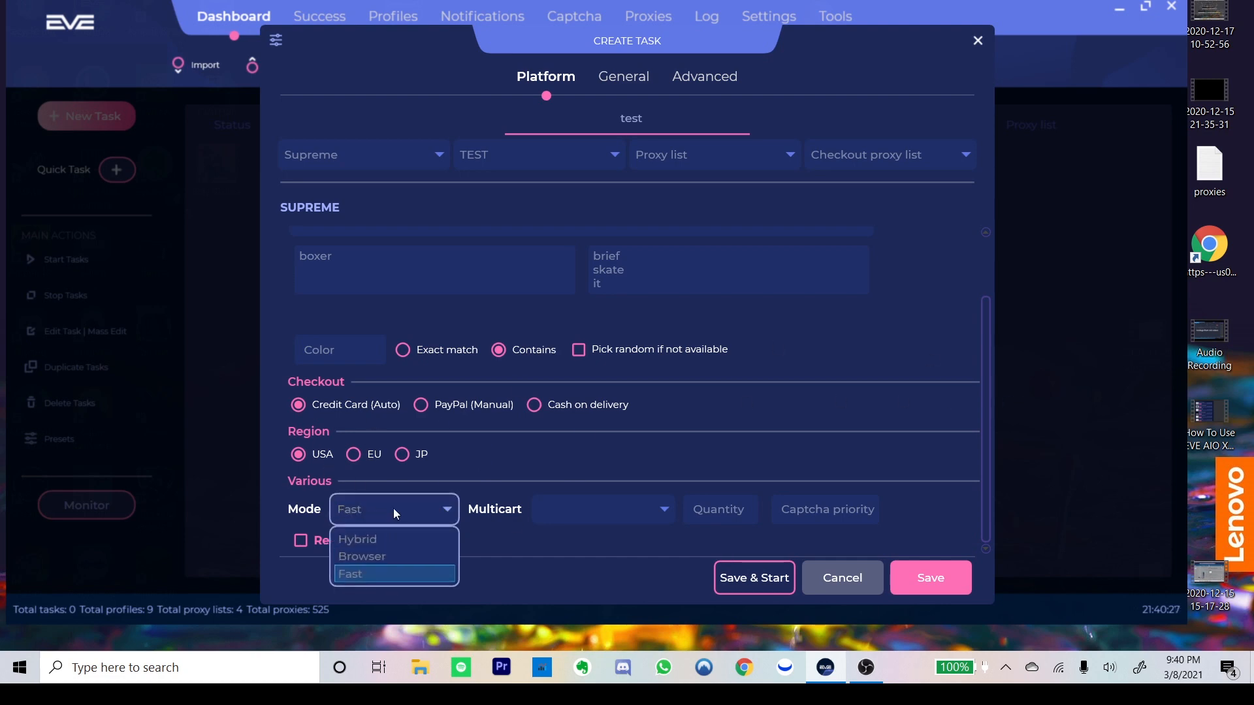
left_click(393, 557)
left_click(397, 520)
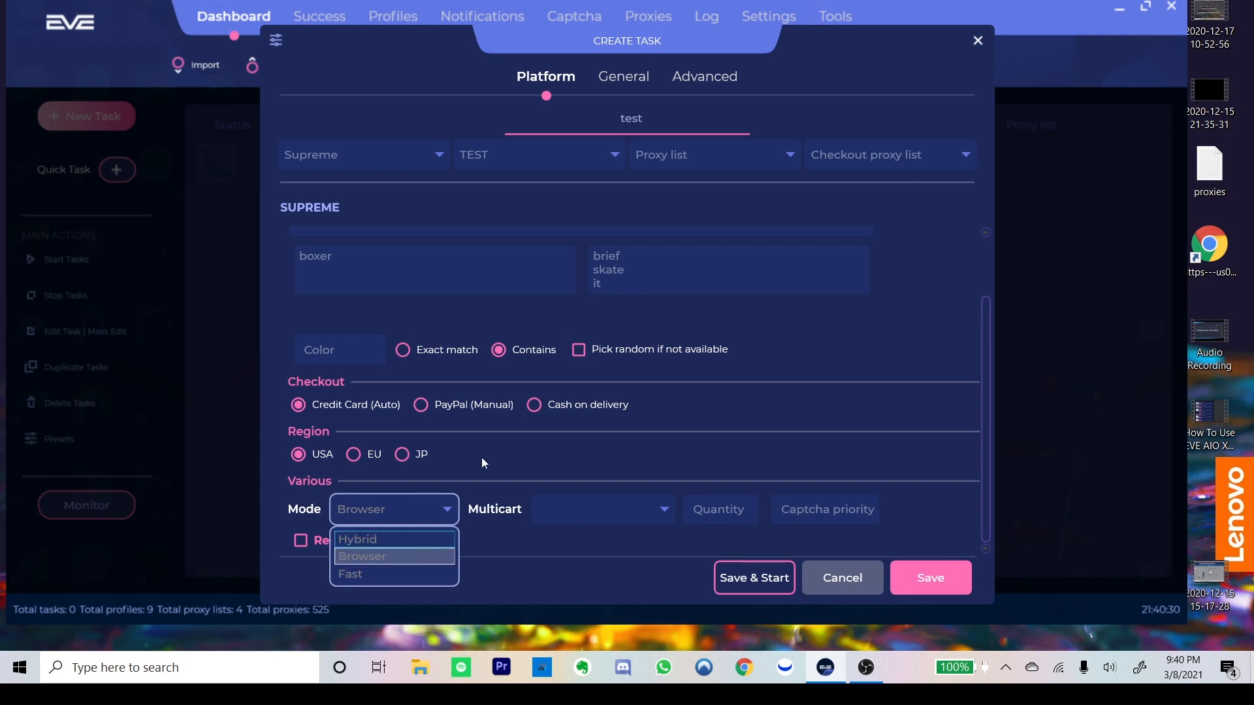
left_click(521, 463)
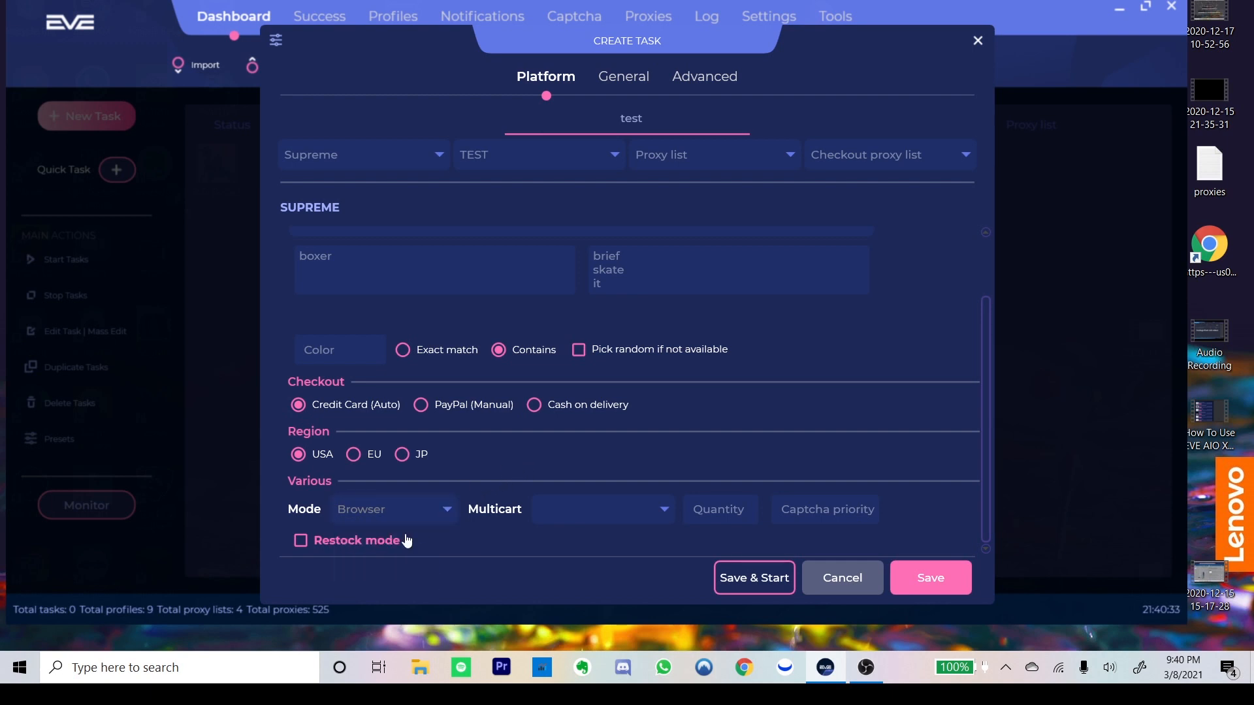
Examine which options the Multicart setting offers for the task.
left_click(592, 498)
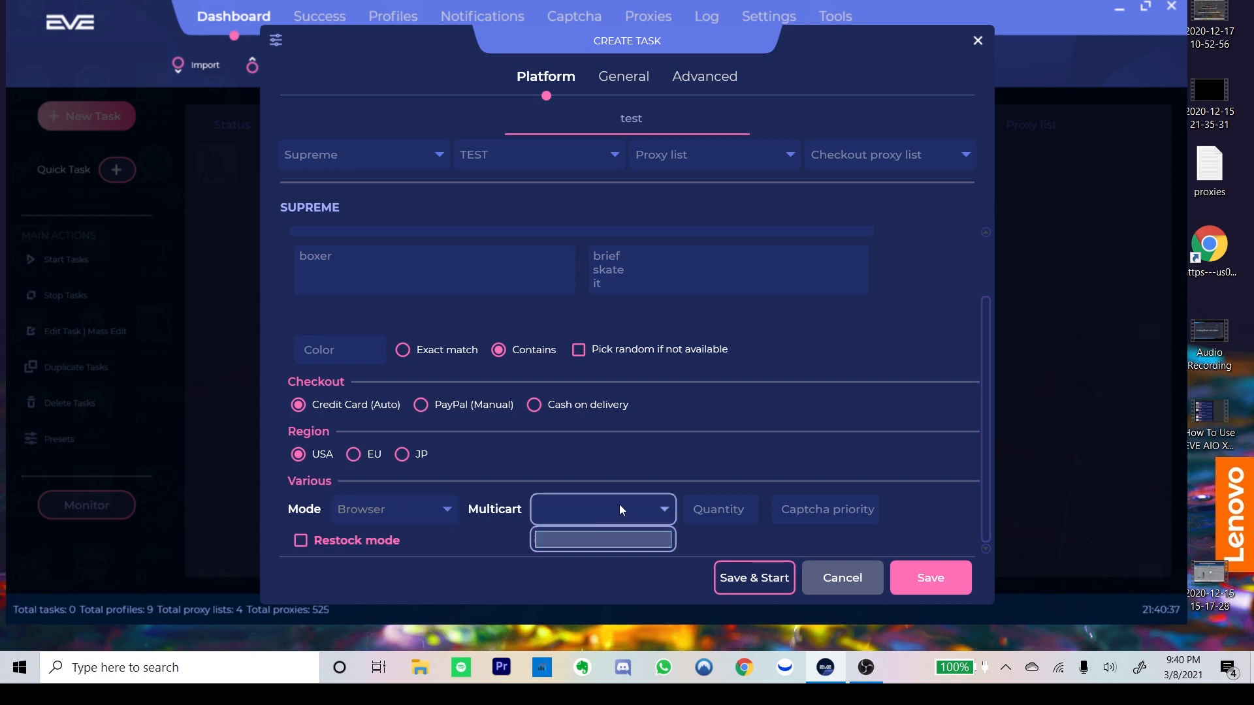
left_click(619, 504)
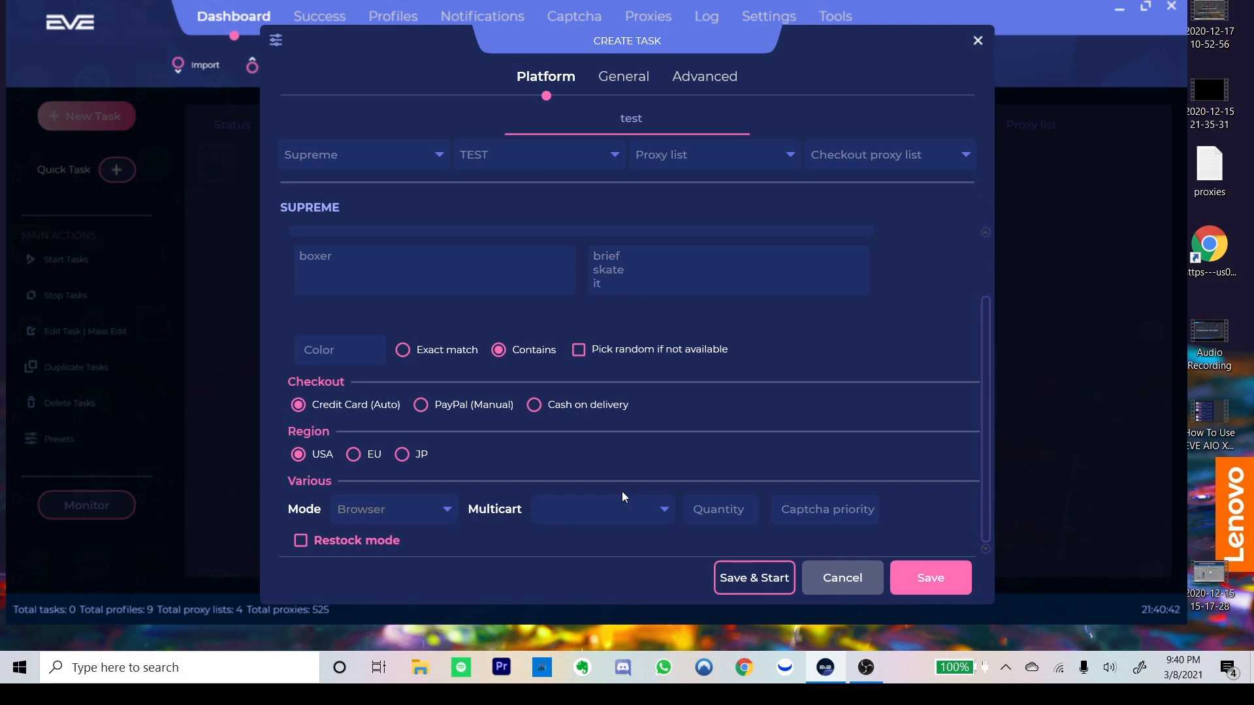
left_click(612, 510)
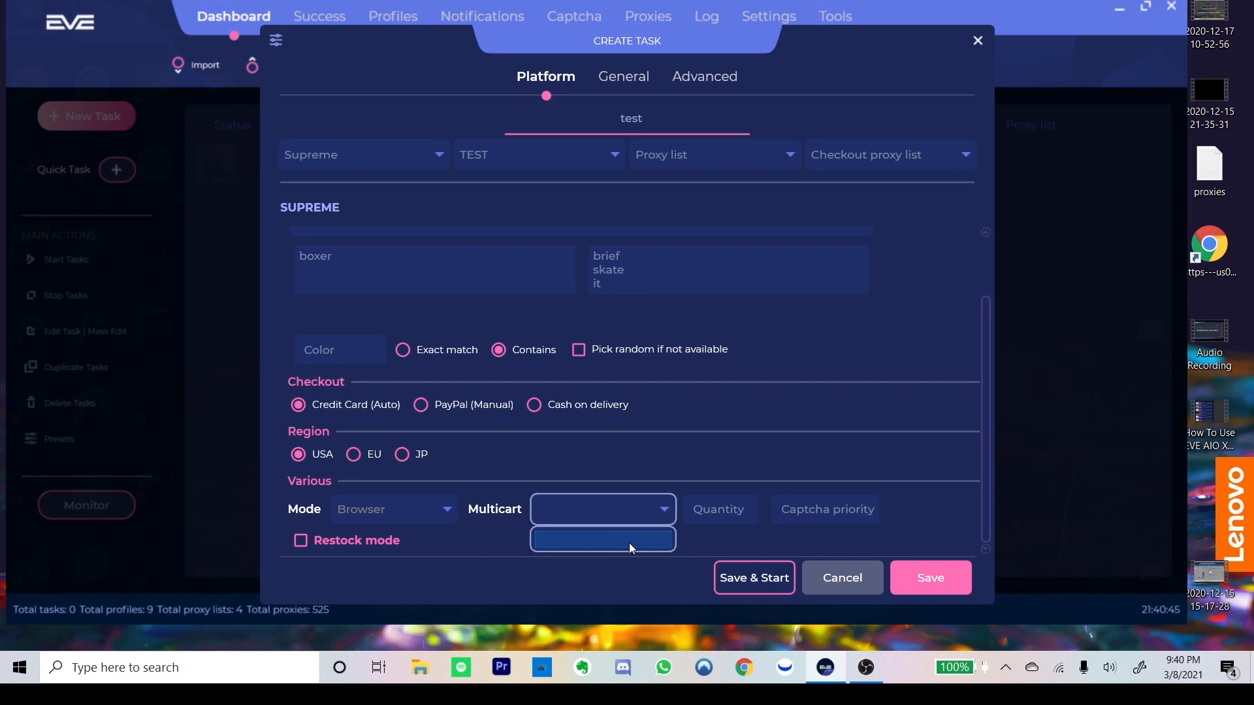
left_click(507, 502)
left_click(613, 508)
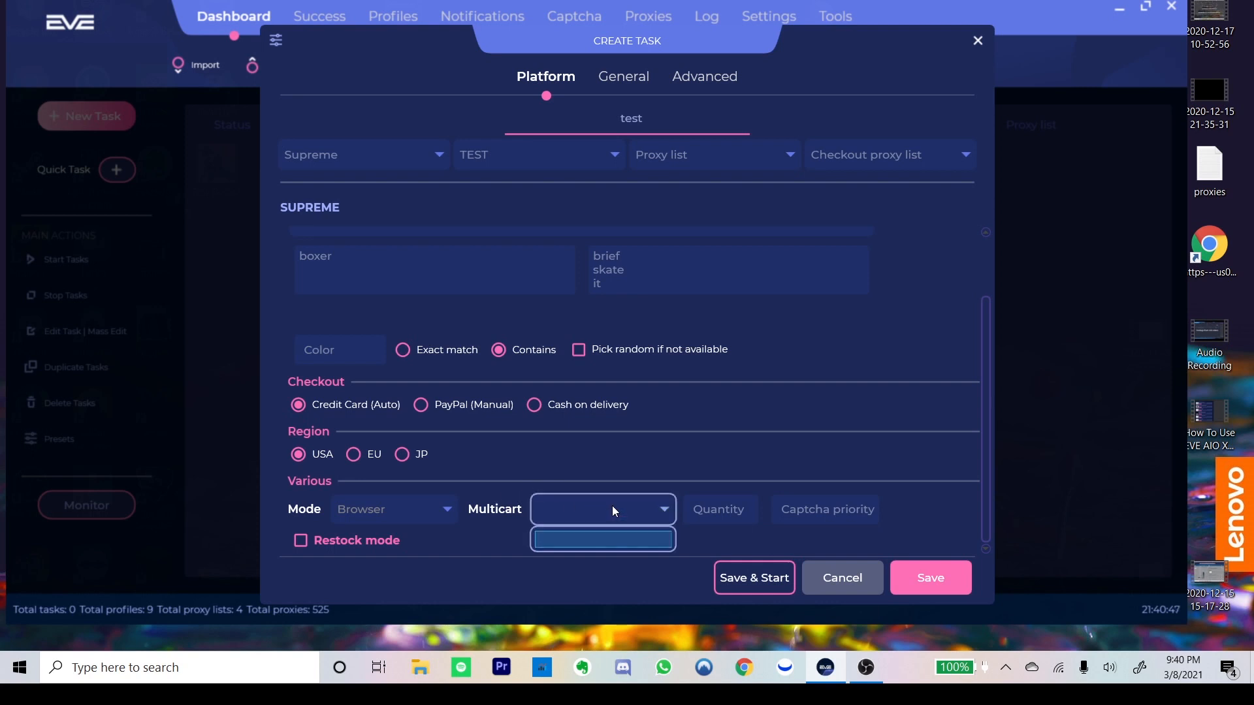
left_click(602, 541)
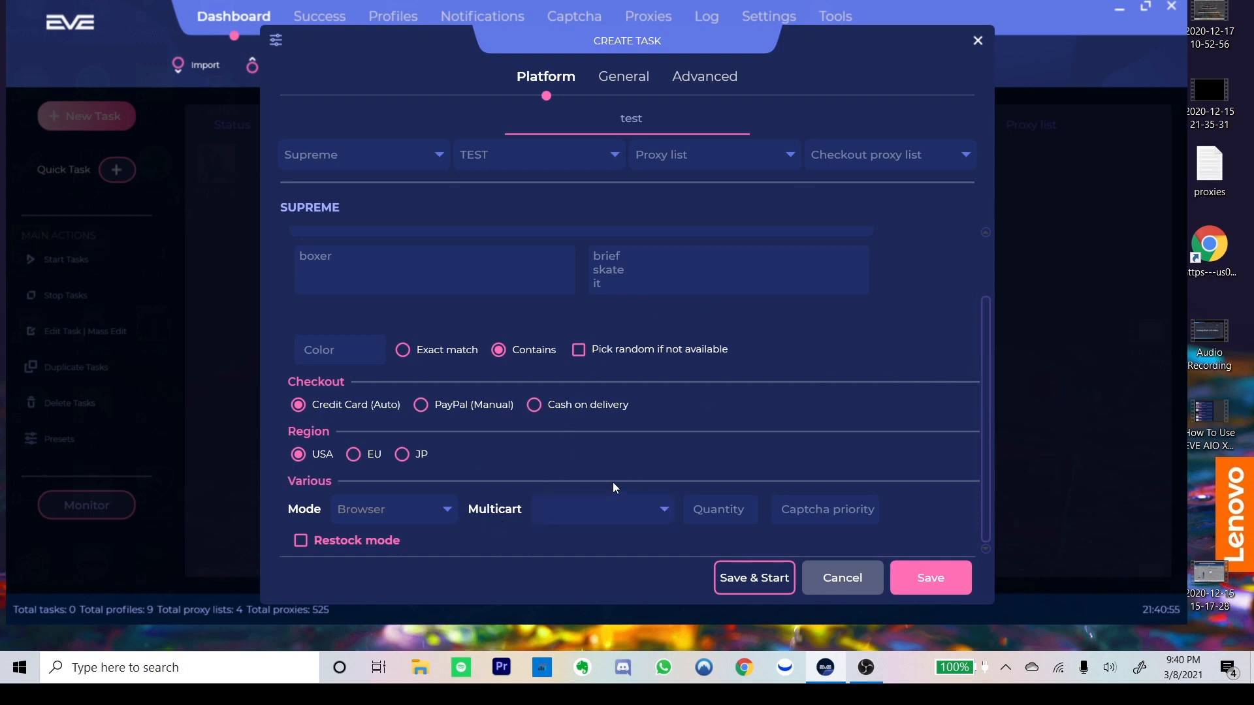
left_click(603, 511)
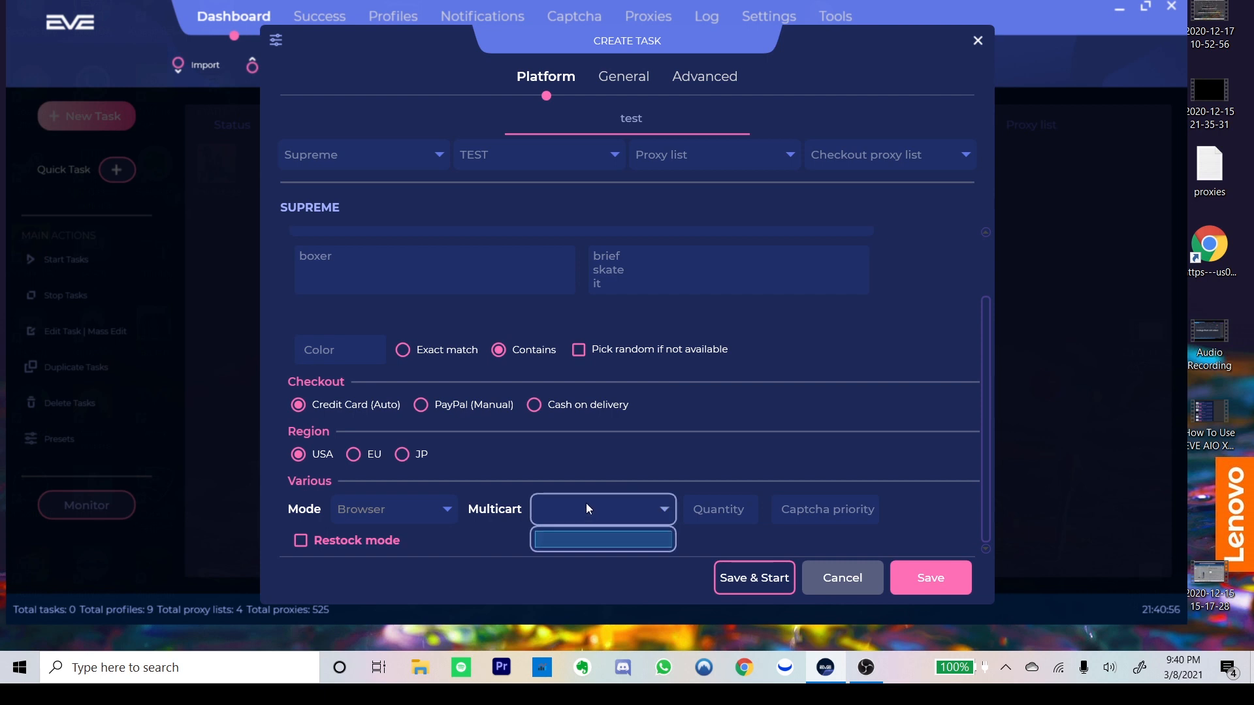
left_click(484, 546)
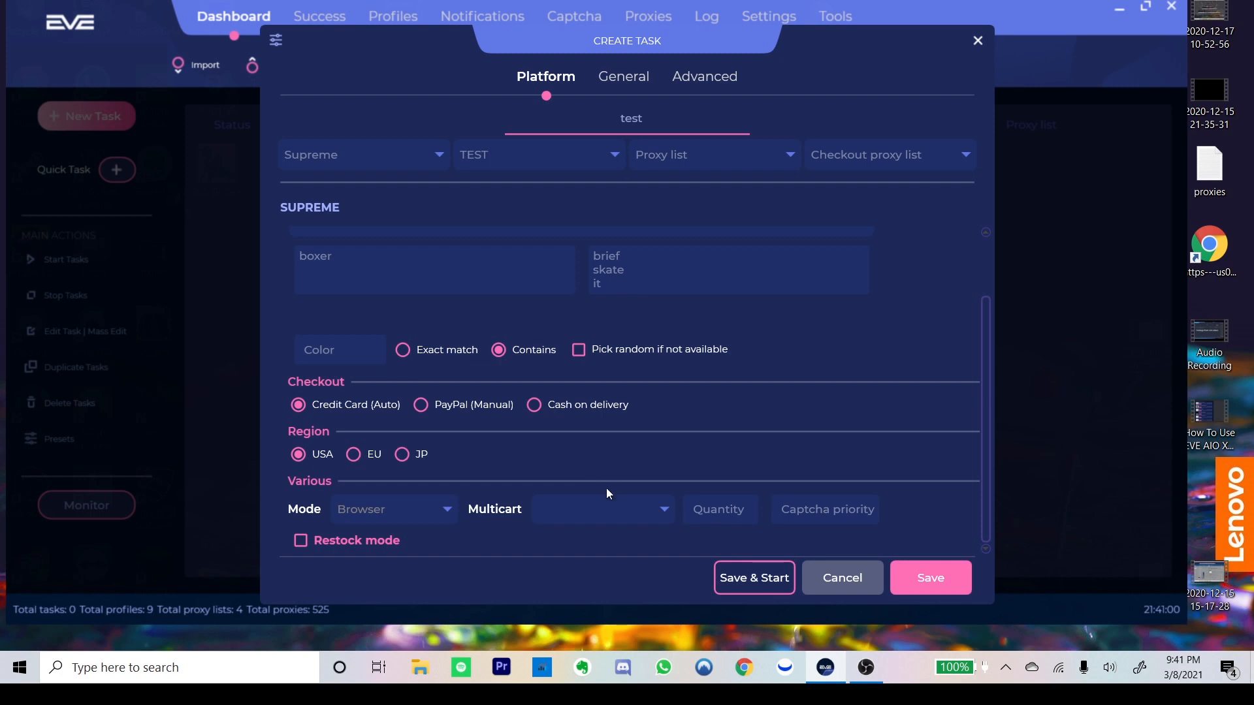
left_click(598, 516)
left_click(509, 552)
left_click(615, 509)
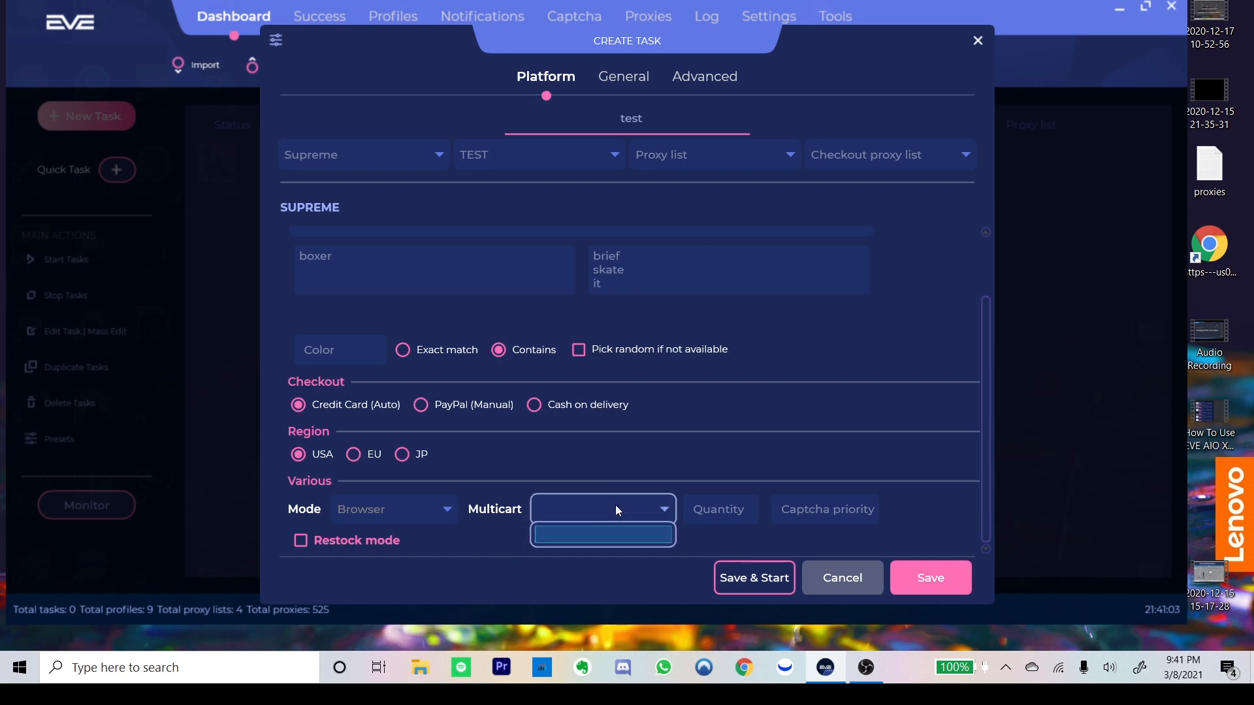
left_click(941, 482)
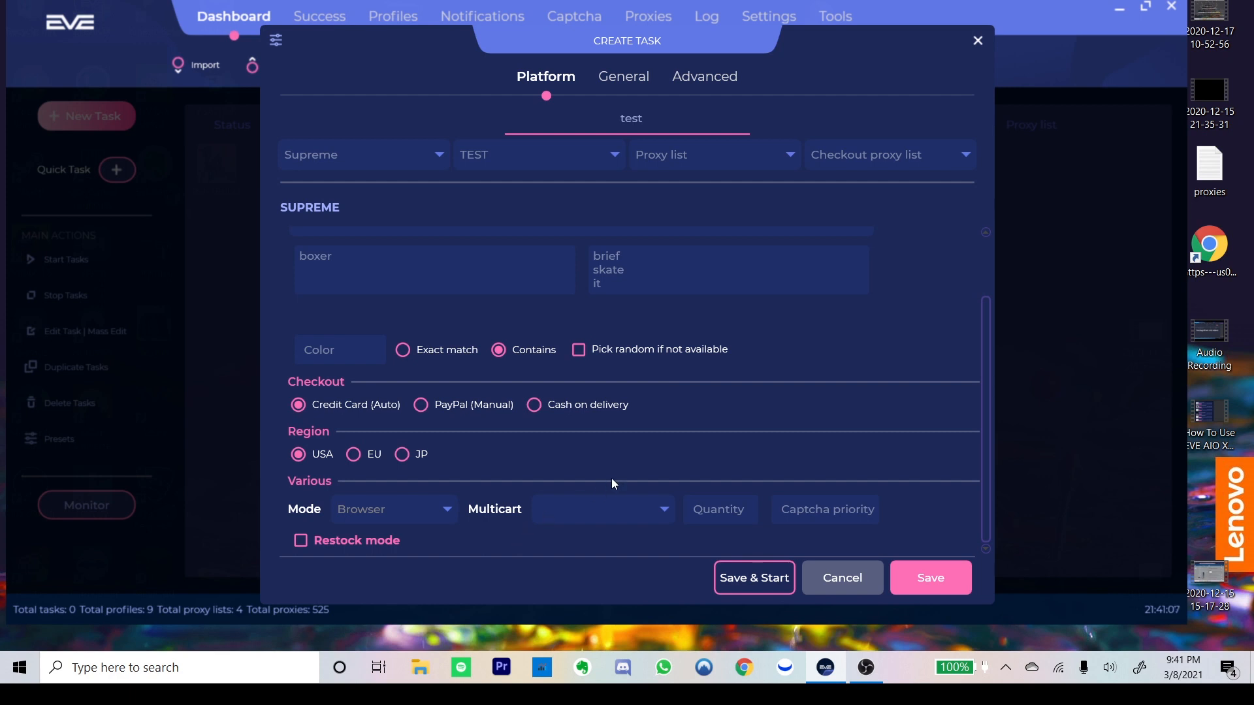
Enable Restock mode for the task and check the empty Direct Link field.
left_click(384, 541)
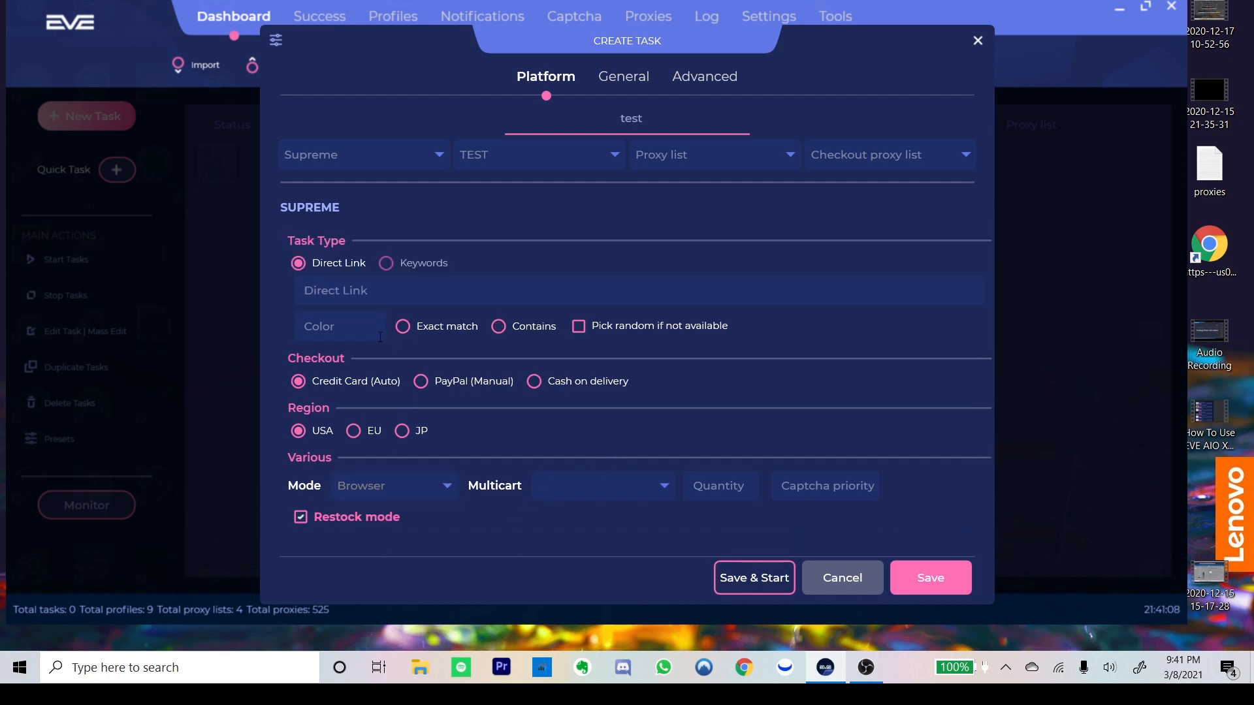
left_click(439, 291)
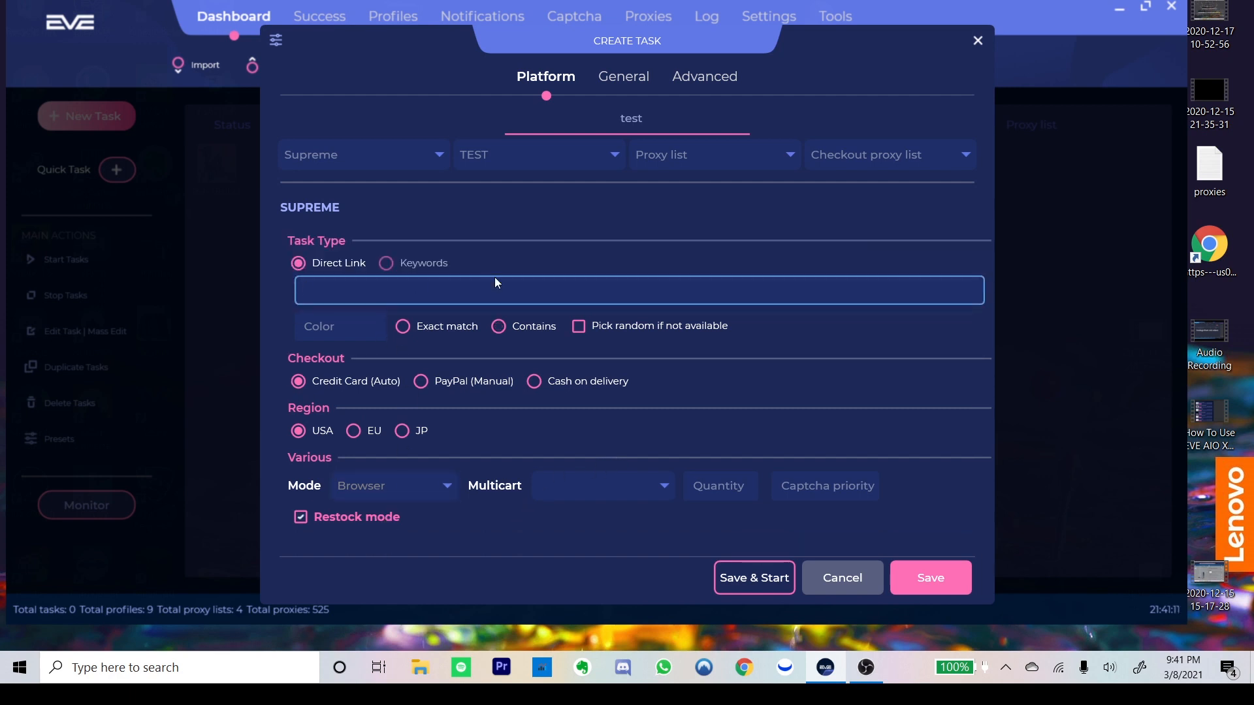
left_click(526, 245)
left_click(484, 289)
Try the Fast mode for the restock task and return the mode to Browser.
left_click(381, 487)
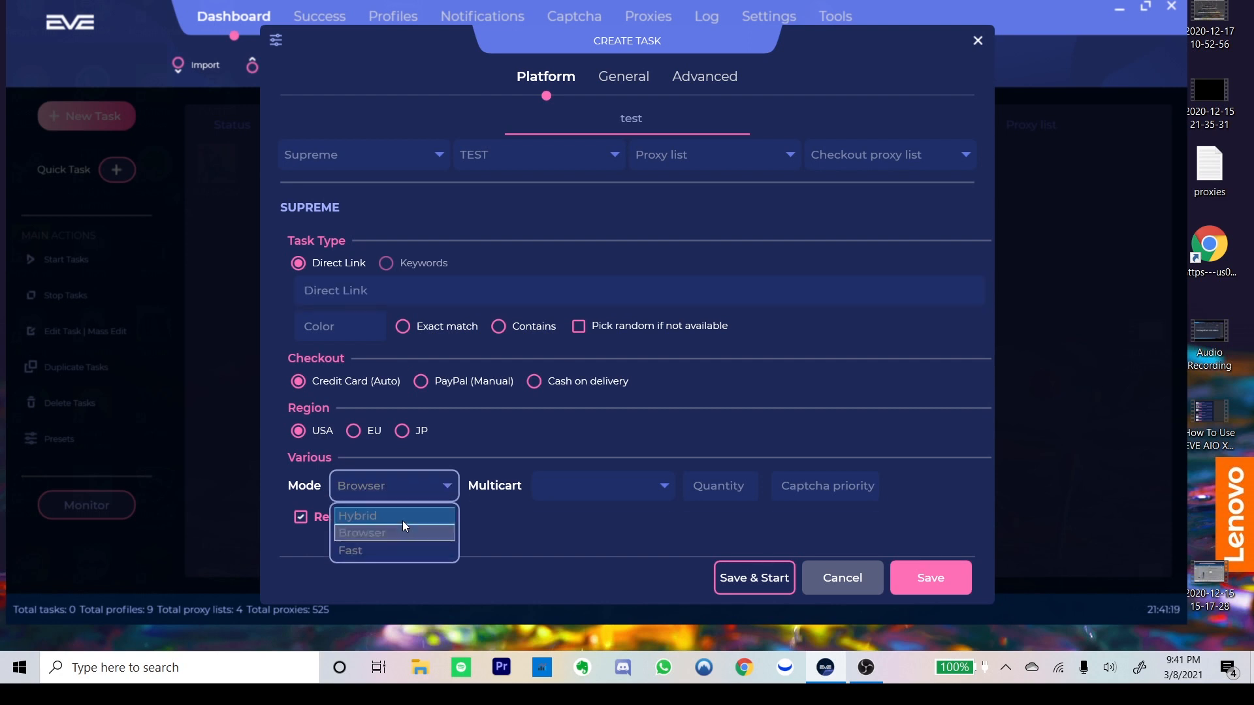
left_click(402, 530)
left_click(402, 484)
left_click(409, 530)
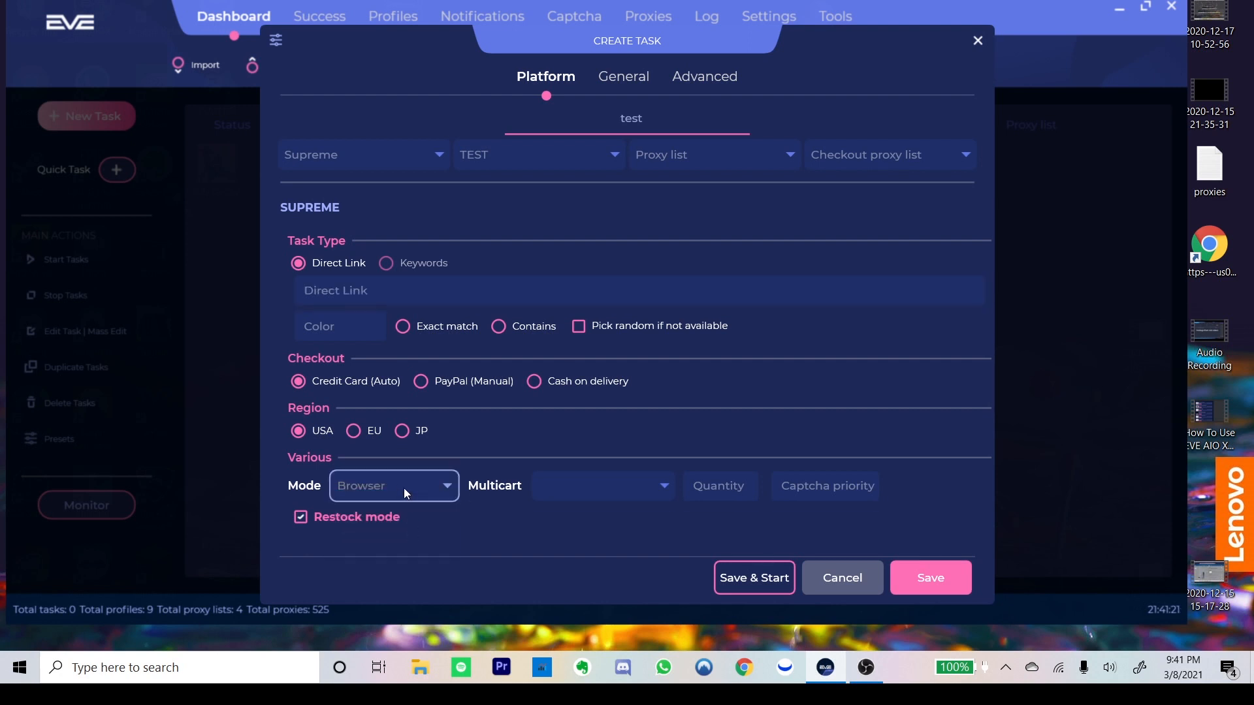
left_click(403, 488)
left_click(401, 550)
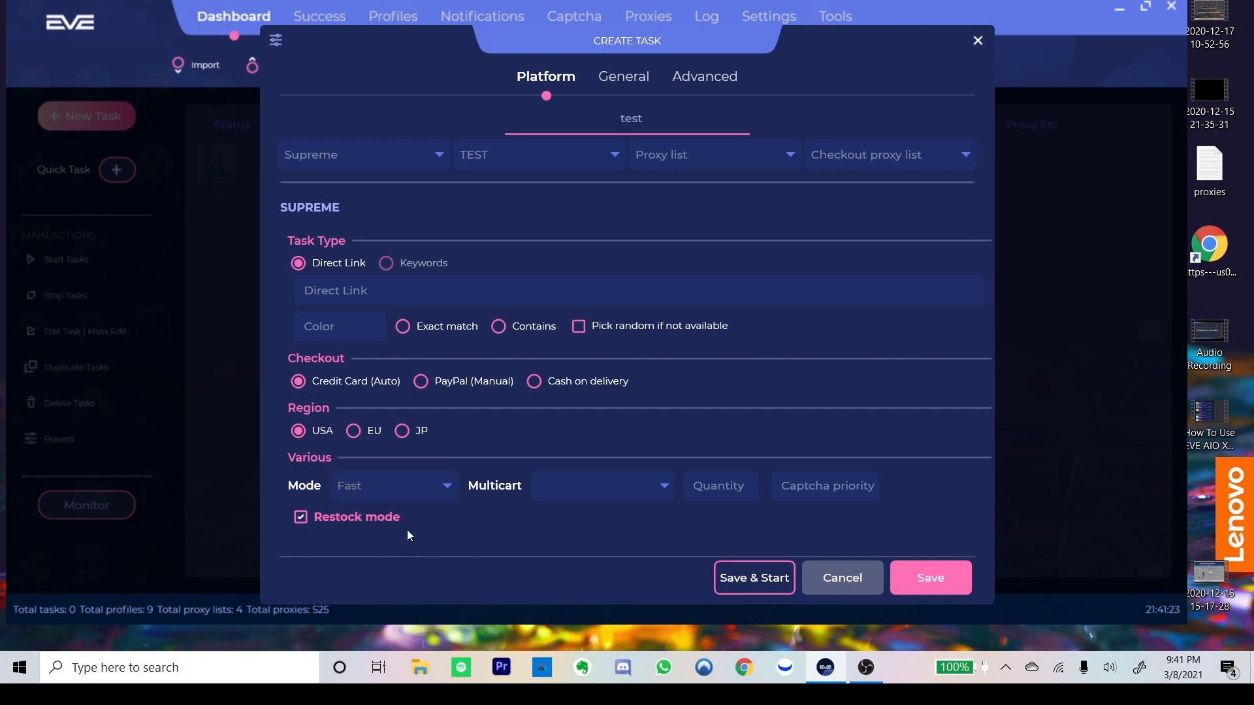
left_click(399, 496)
left_click(398, 527)
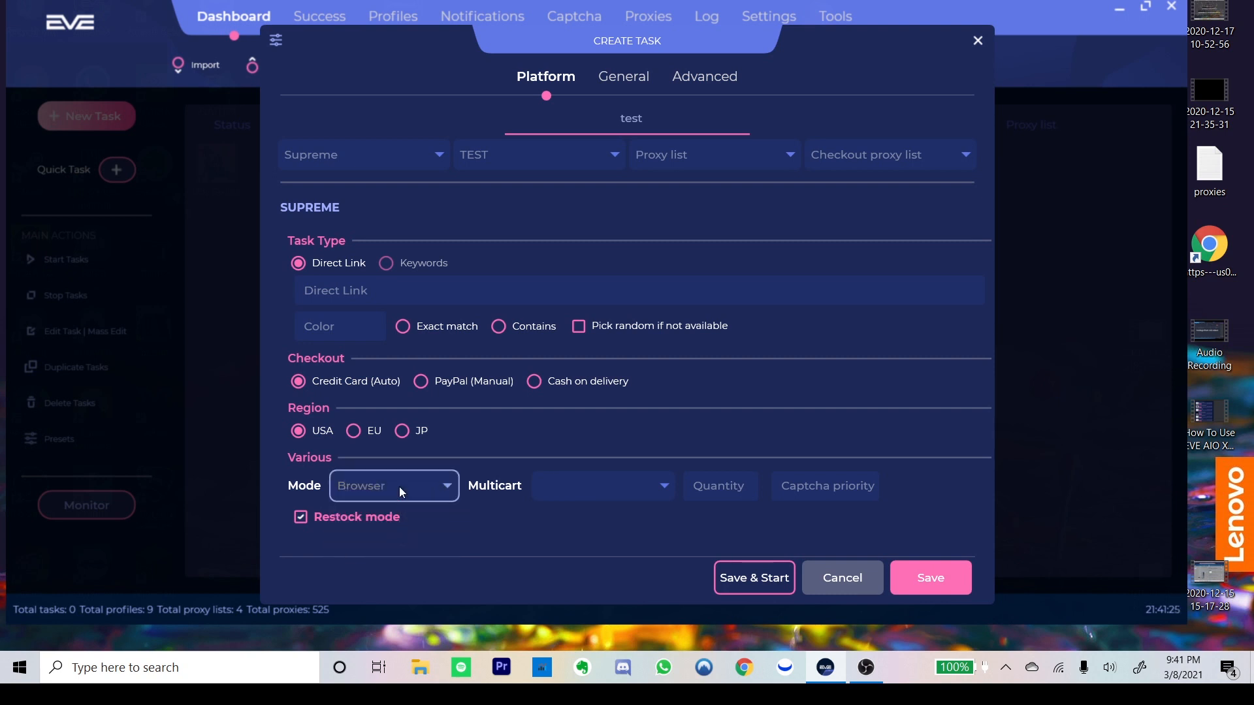
Switch the restock task's mode between Hybrid and Browser, ending on Hybrid.
left_click(399, 487)
left_click(417, 515)
left_click(416, 491)
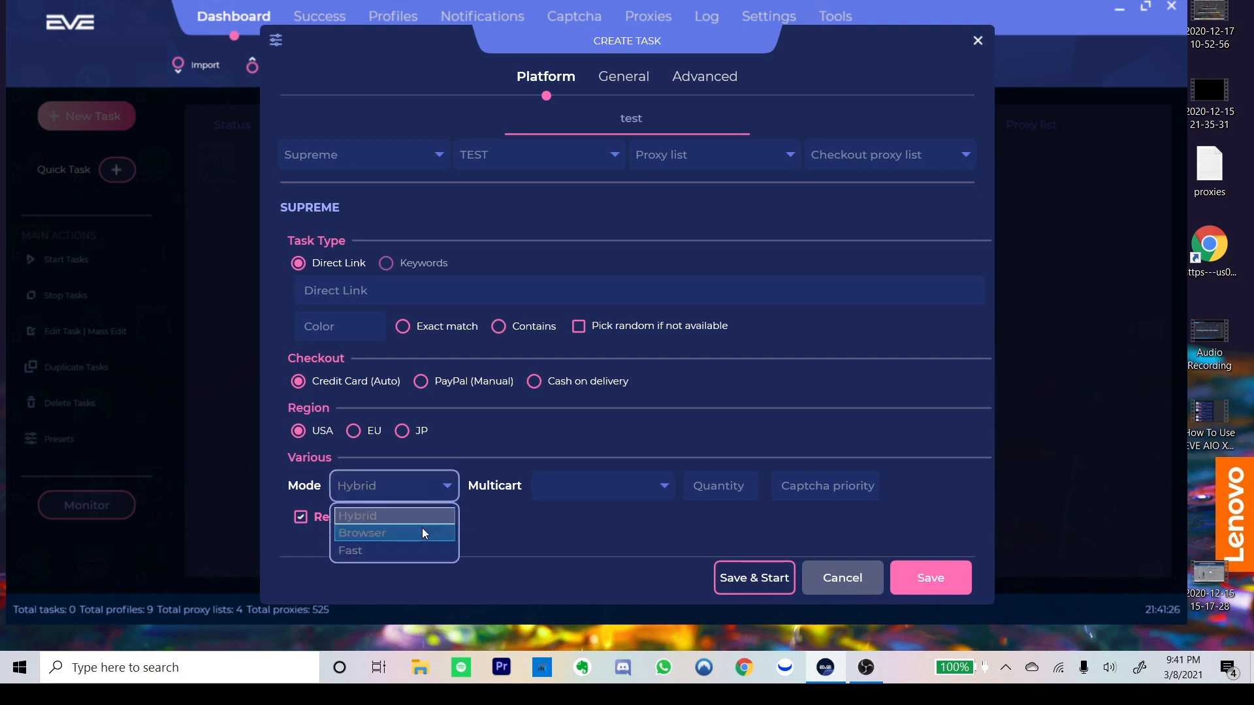
left_click(422, 530)
left_click(430, 486)
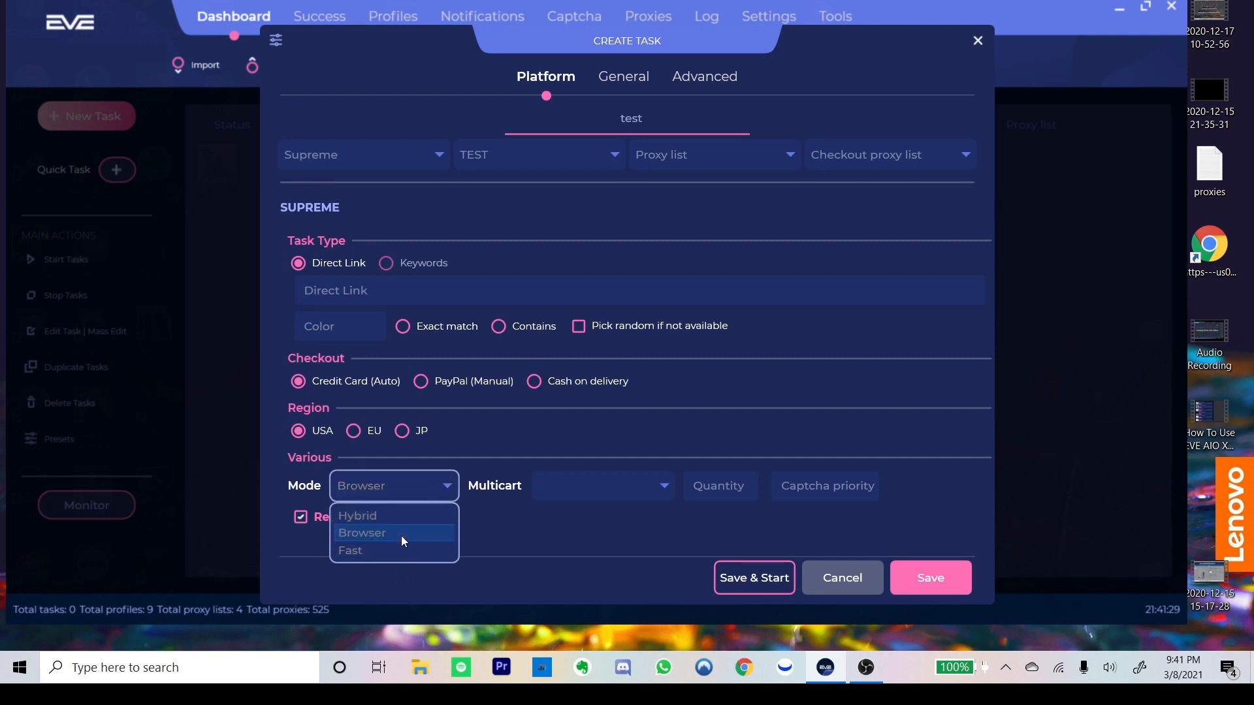
left_click(401, 536)
left_click(414, 501)
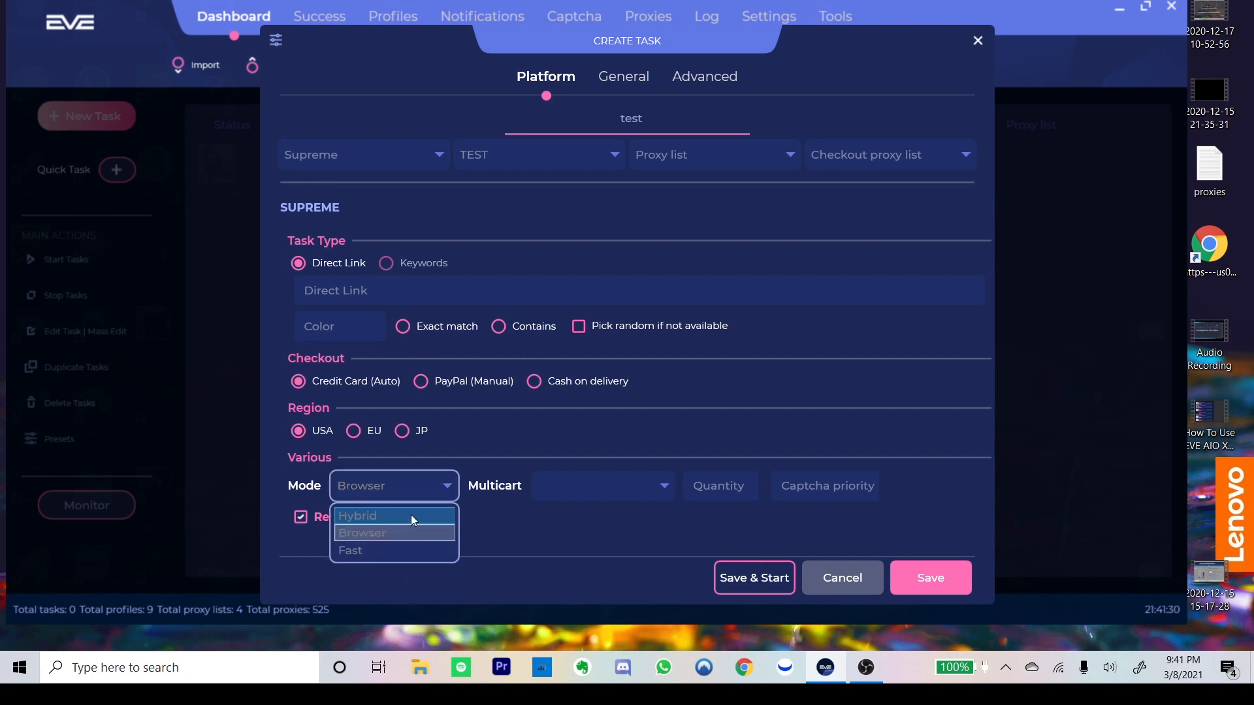
left_click(411, 516)
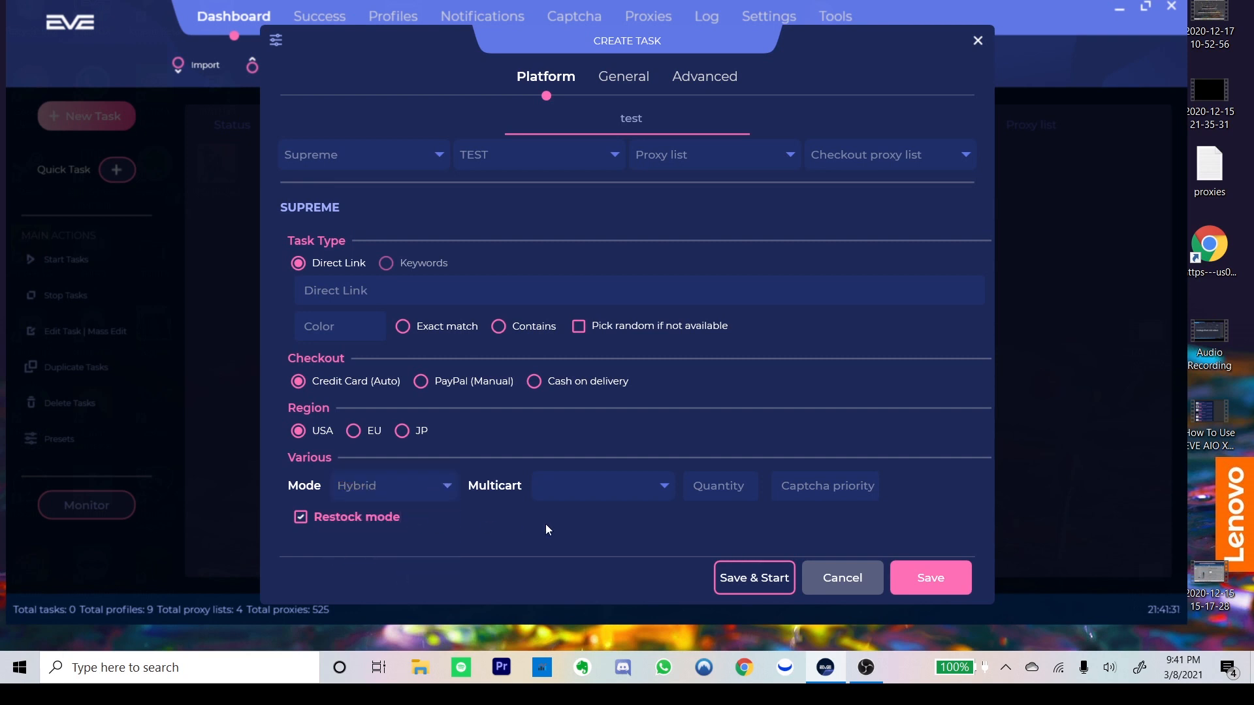
Try 2 as the task's quantity and clear the quantity field again.
left_click(728, 494)
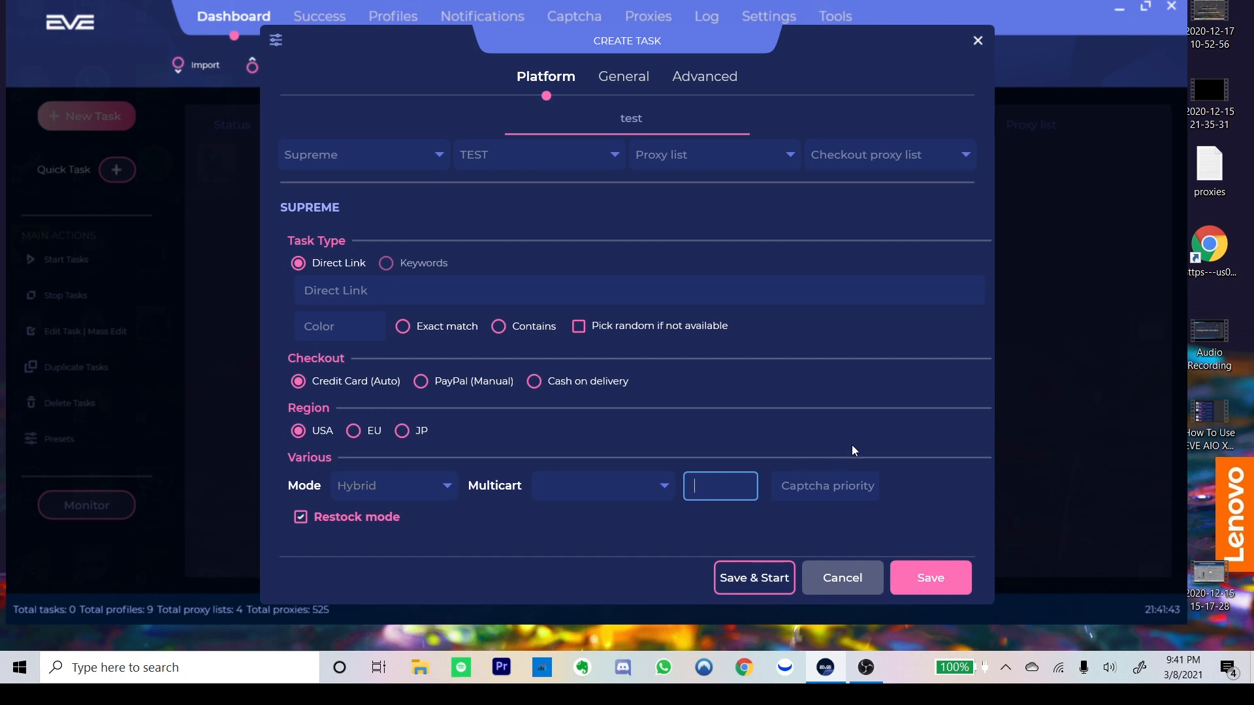
type("2")
key("BackSpace")
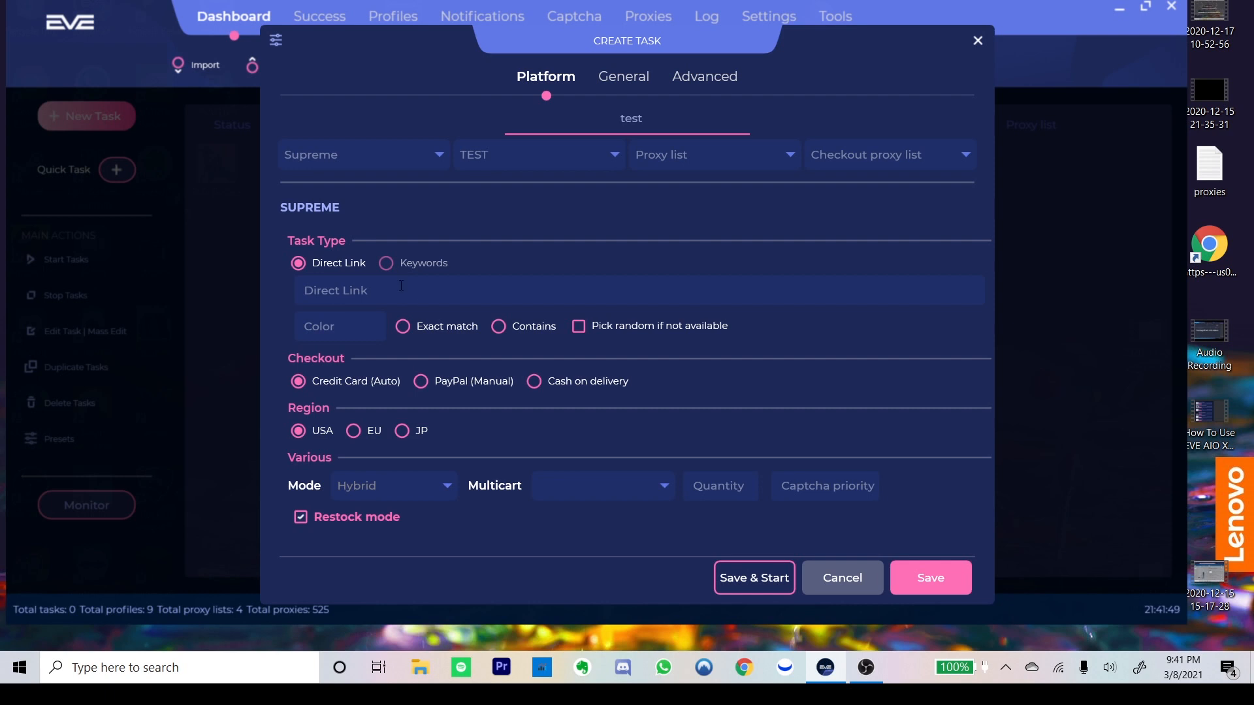
Turn off Restock mode and set up a Keywords task with the Accessories category.
left_click(327, 517)
left_click(398, 264)
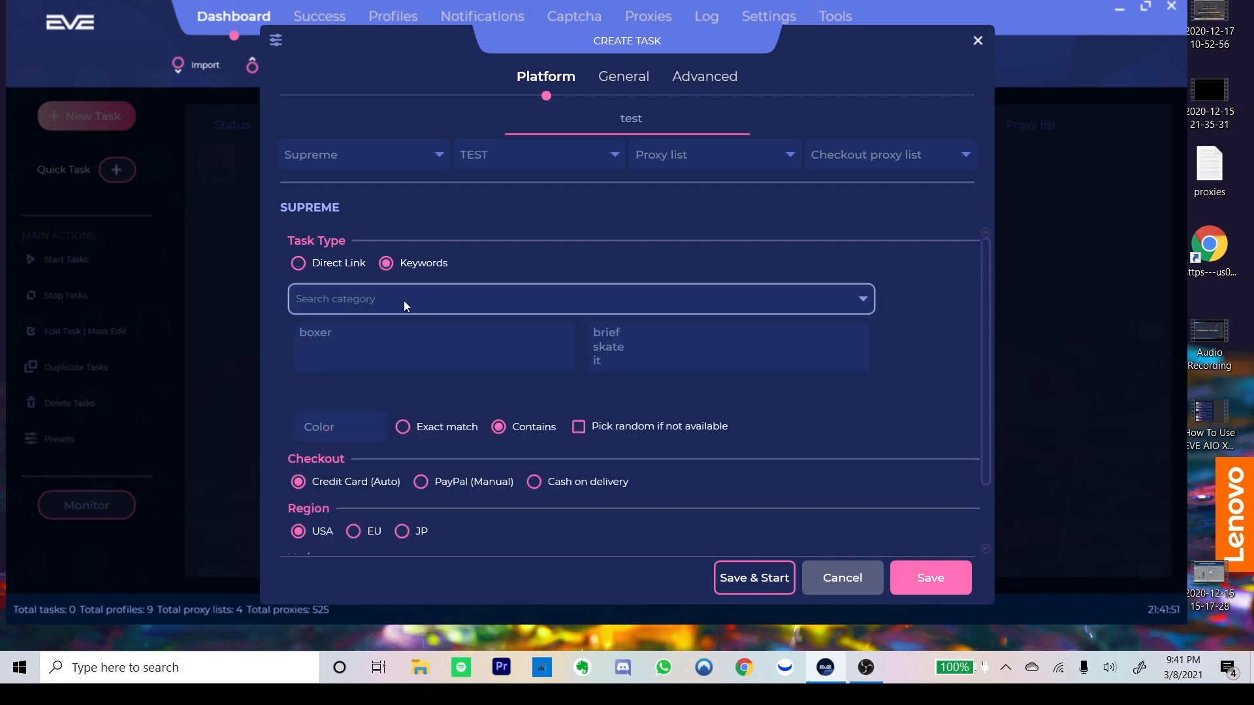
left_click(406, 305)
left_click(376, 376)
left_click(383, 335)
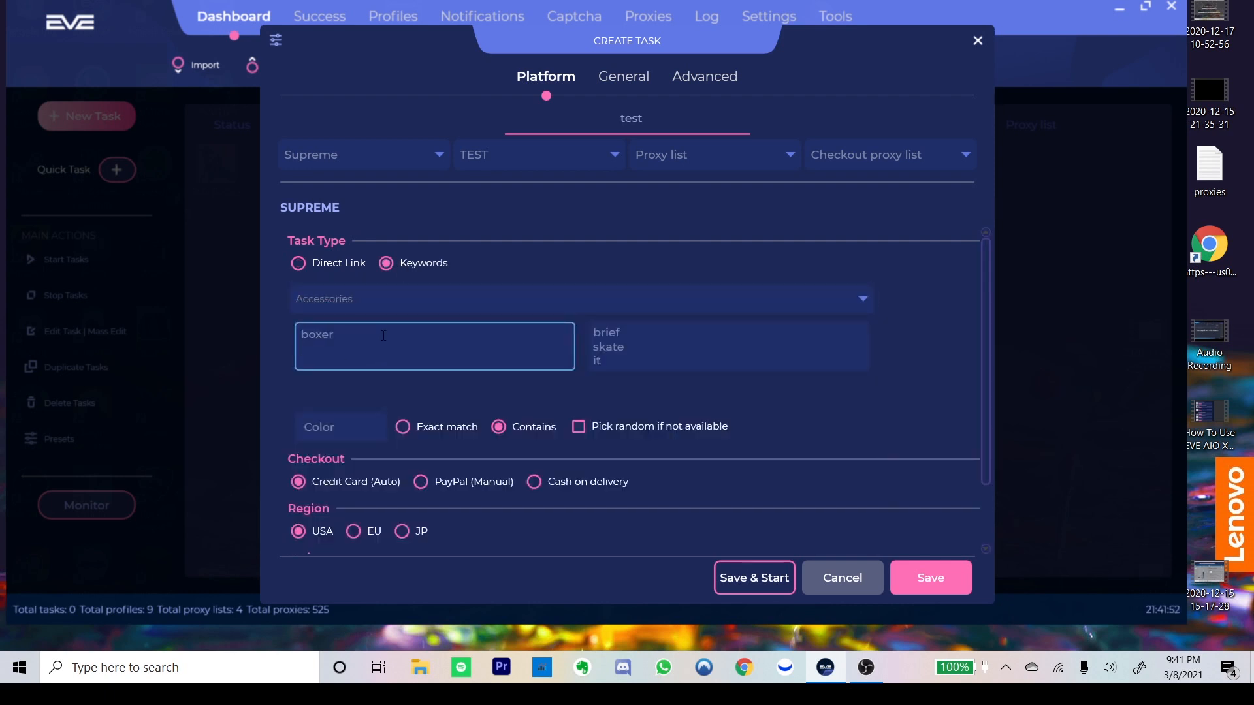
Set the keyword task's mode to Fast.
scroll(401, 437, "down", 2)
left_click(382, 518)
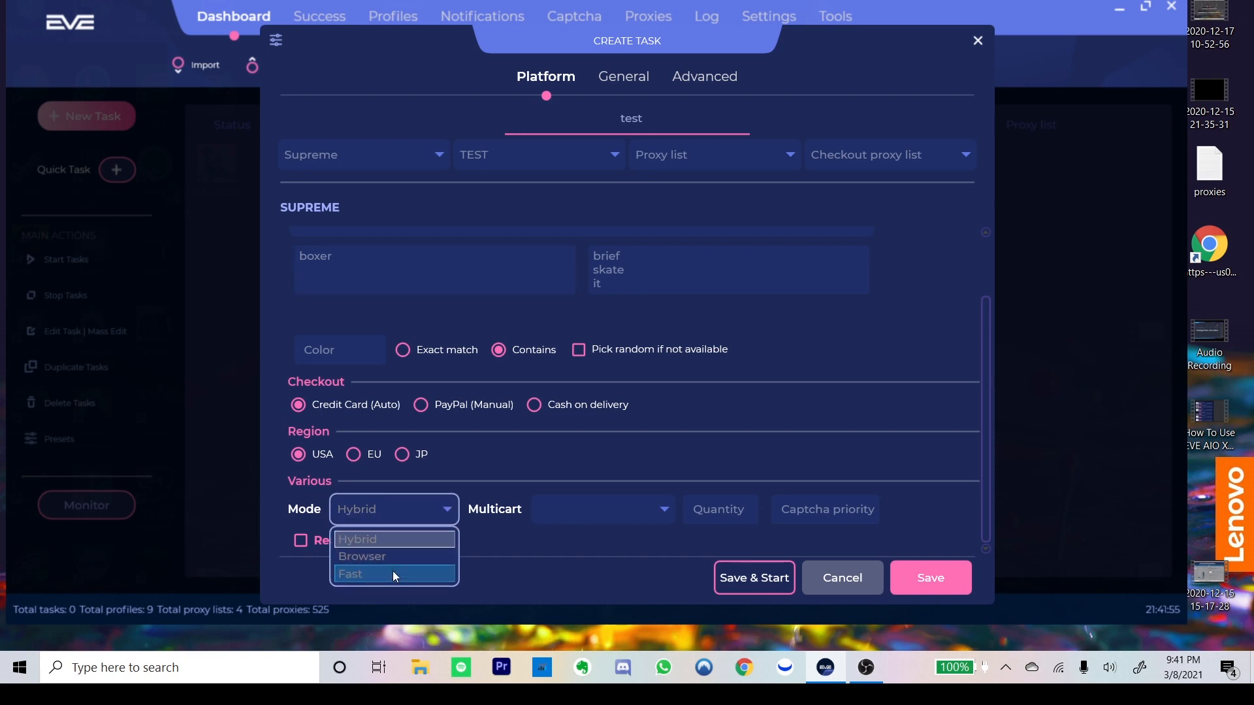
left_click(394, 574)
scroll(575, 545, "up", 1)
scroll(719, 512, "down", 1)
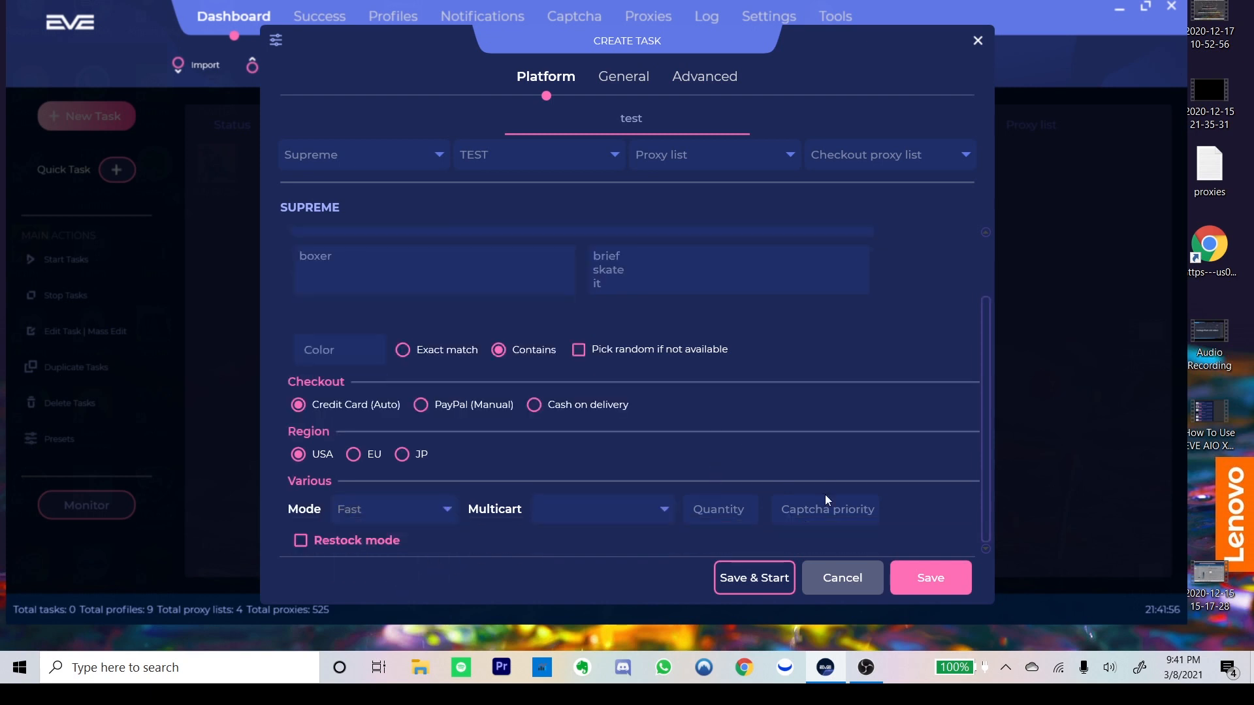
Clear the negative keywords brief, skate and it from the task.
scroll(911, 499, "up", 2)
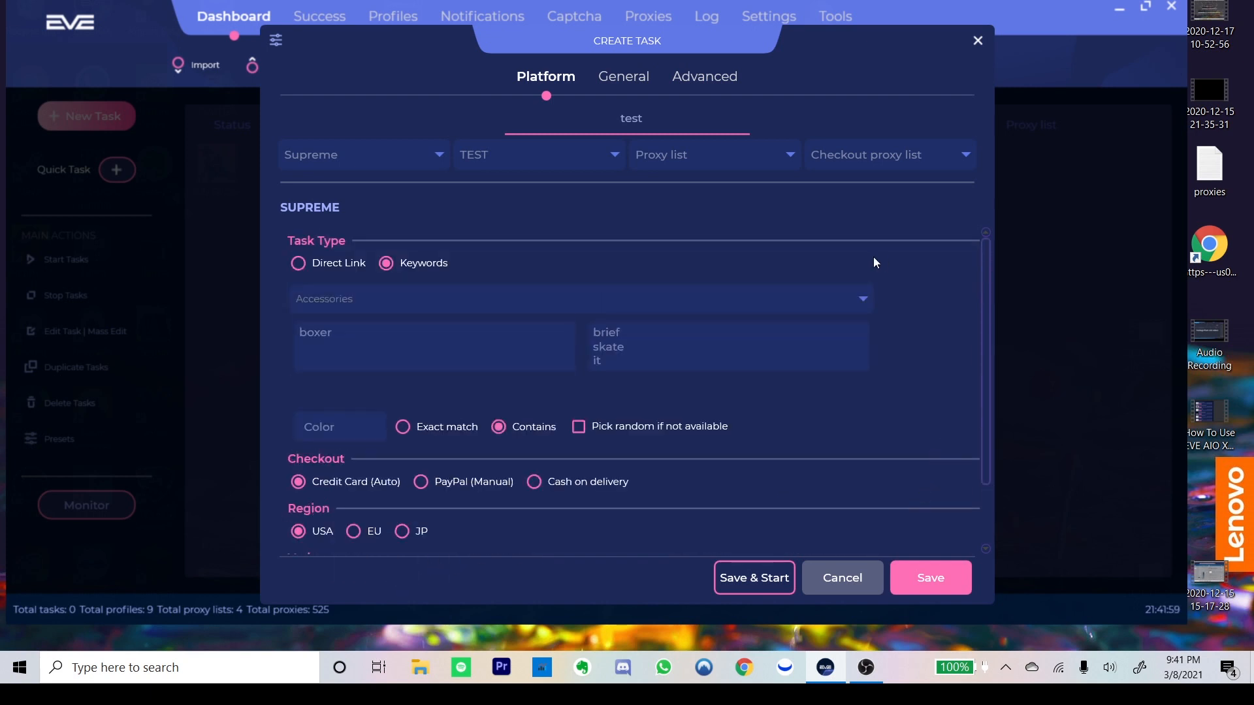
left_click_drag(709, 368, 584, 329)
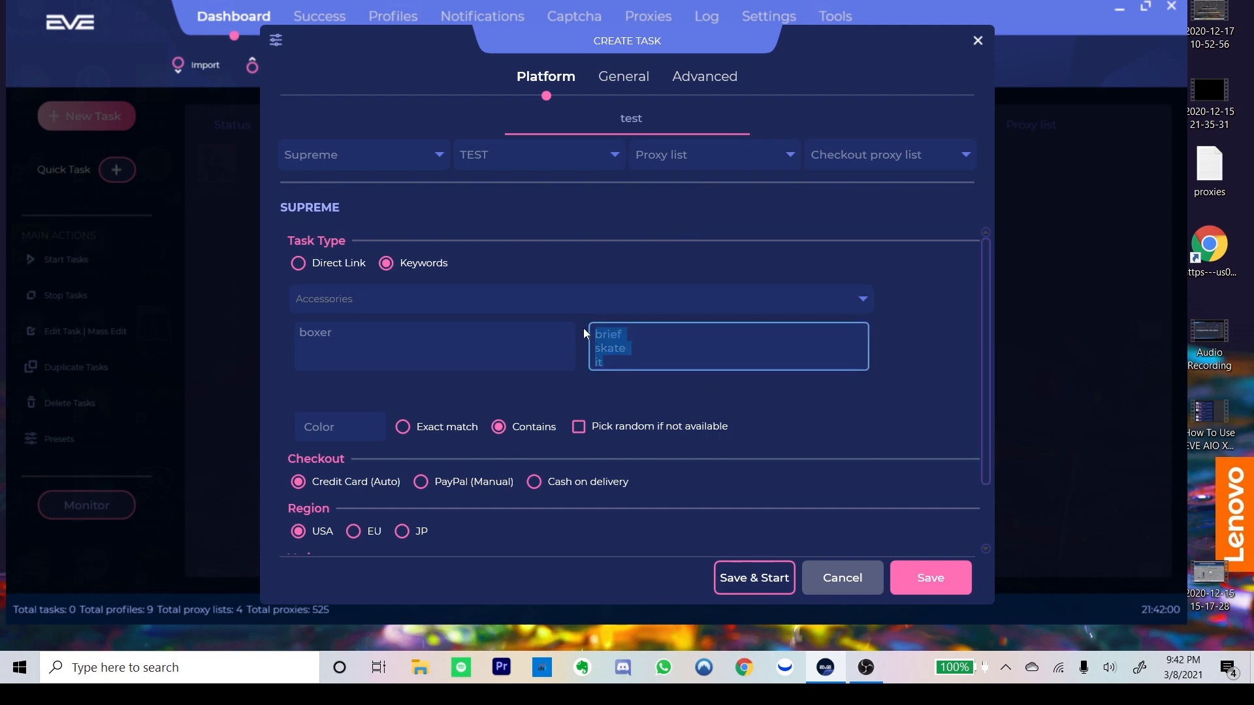
key("BackSpace")
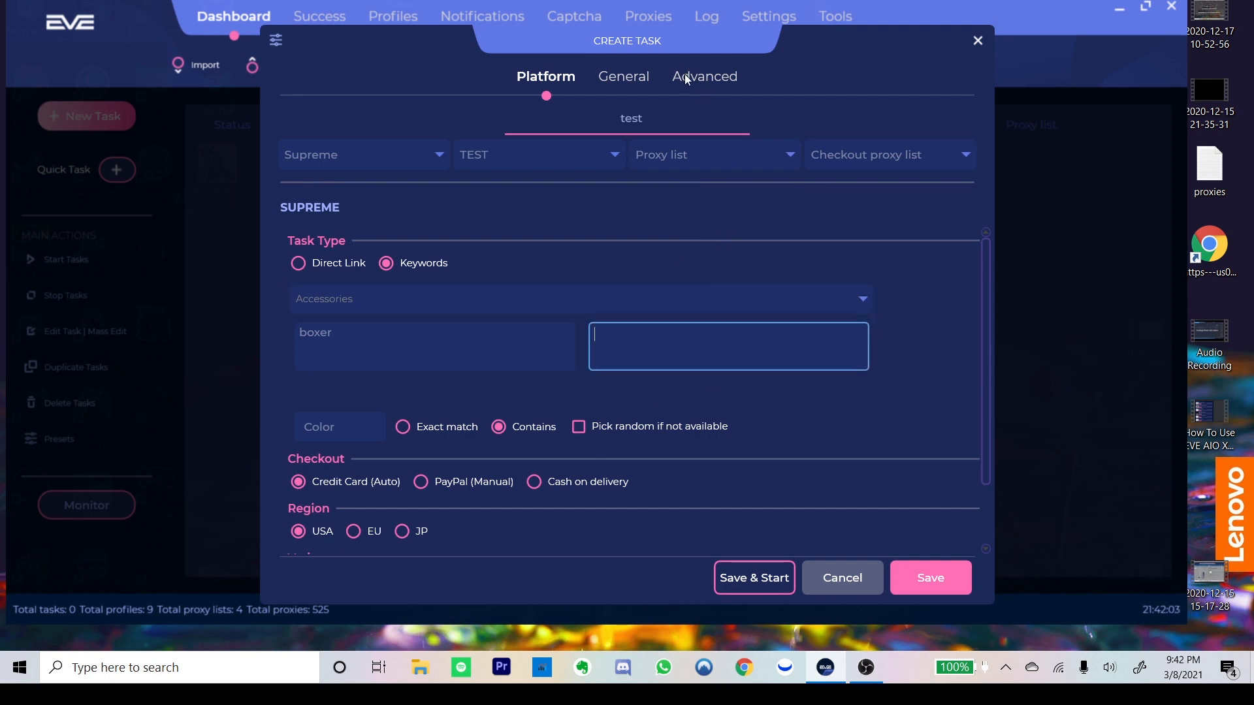
Replace the task's random sizing with the sizes Small#Large#XLarge and enable Random if not available.
left_click(628, 76)
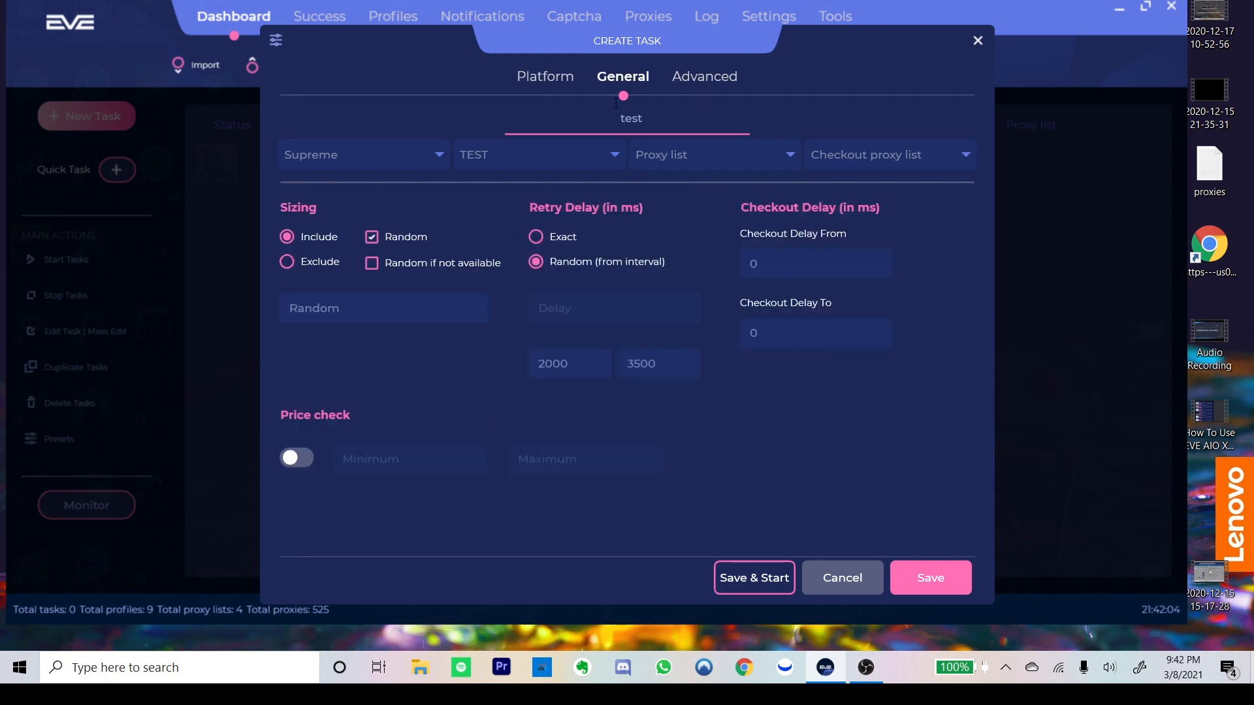
left_click(389, 242)
left_click(383, 311)
type("Small")
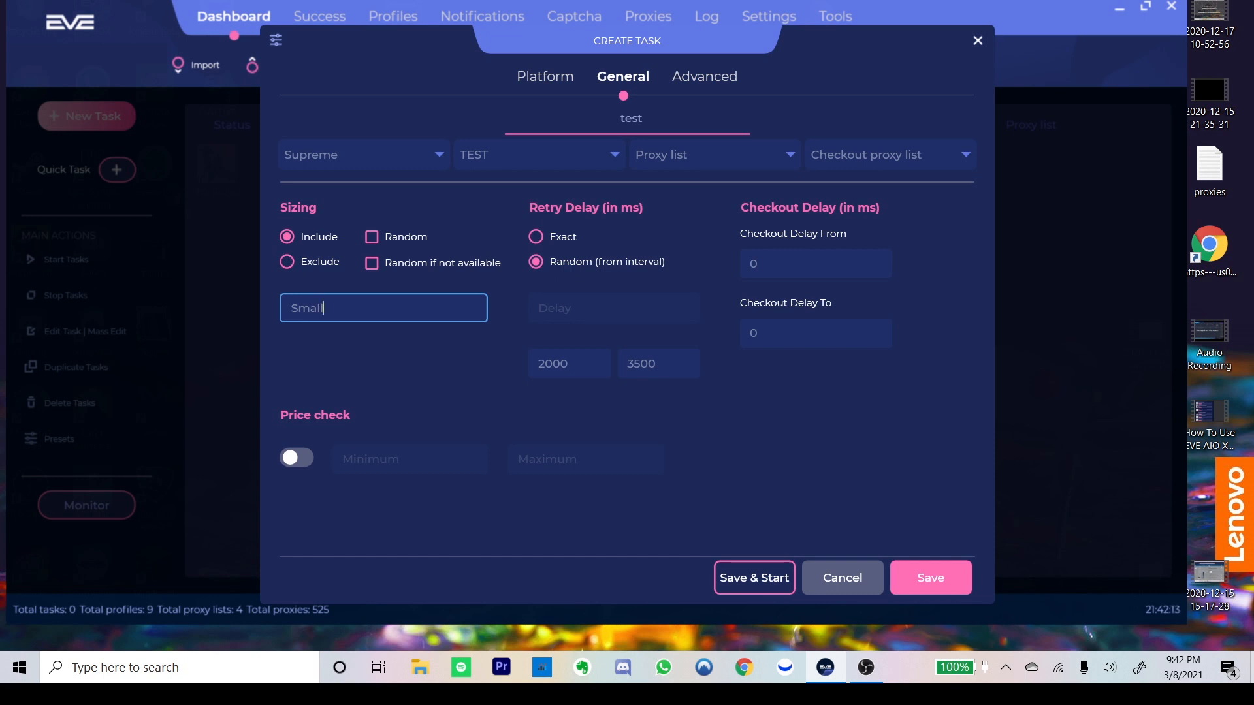
type("#Large")
left_click_drag(383, 311, 247, 308)
left_click(416, 318)
type("#XLarge")
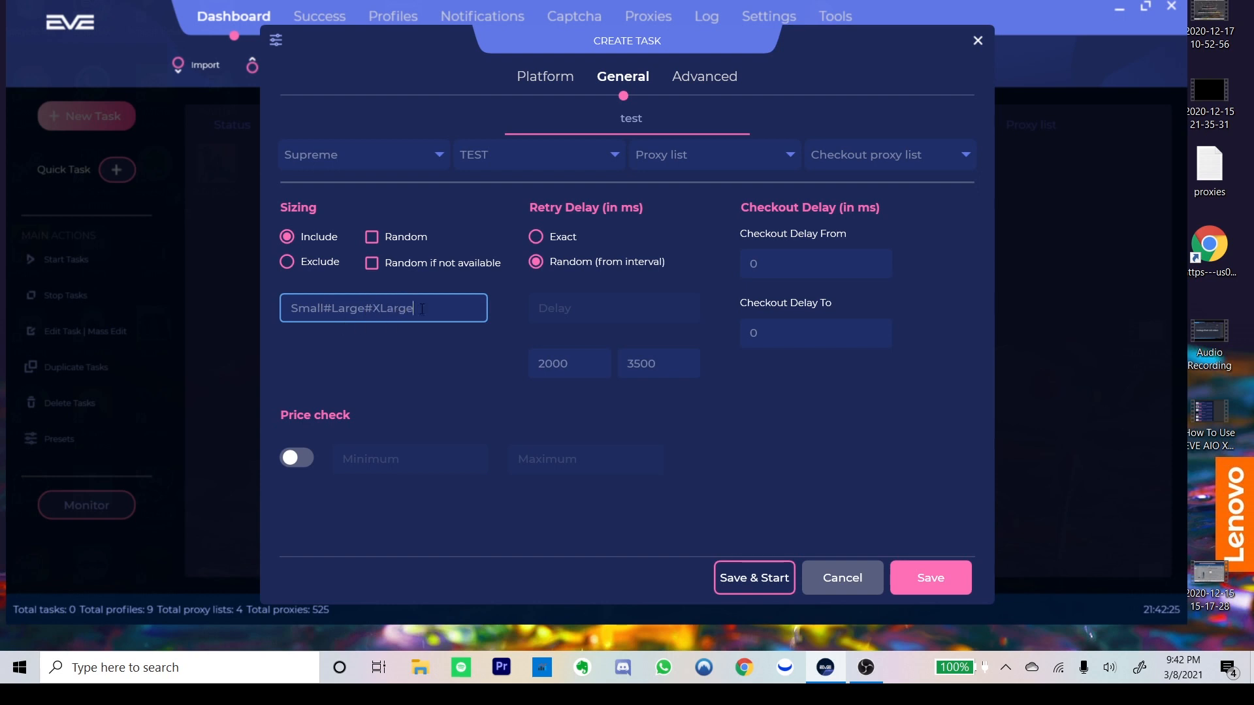
mouse_move(415, 308)
left_mouse_down()
mouse_move(372, 311)
mouse_move(431, 308)
left_mouse_up()
left_click(428, 263)
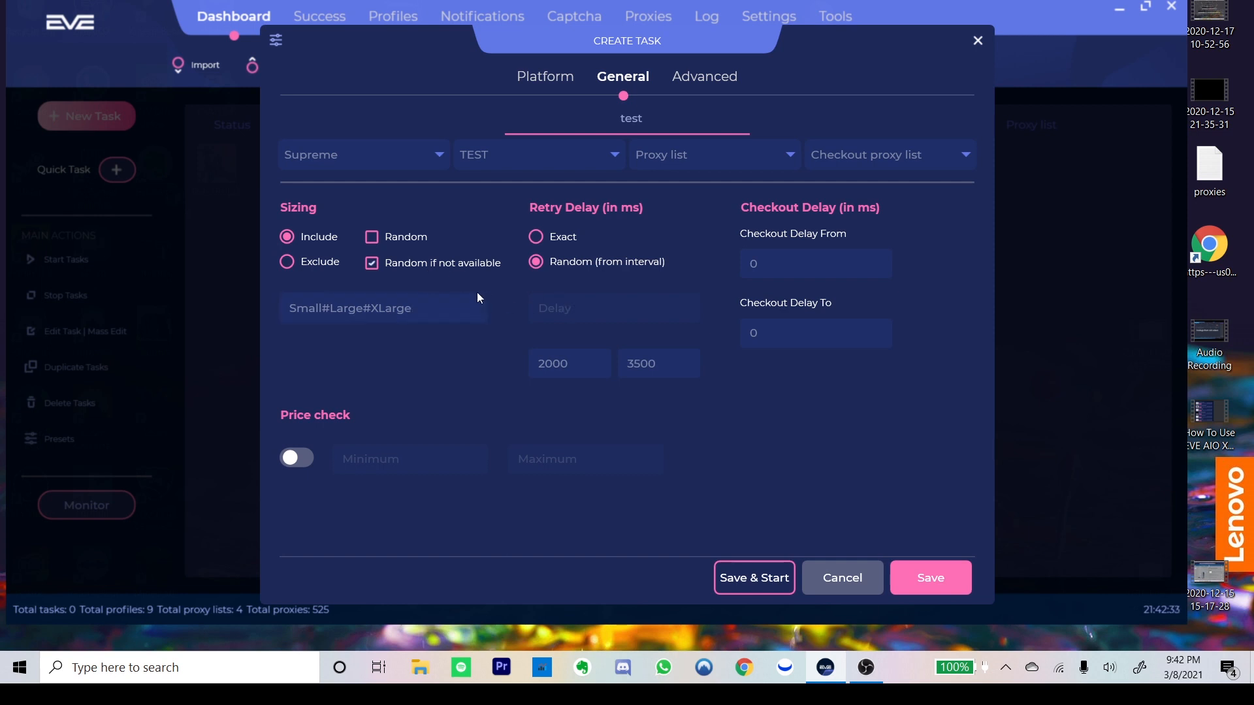
Set the task's sizing to Random and switch the size filter to Exclude.
left_click(396, 243)
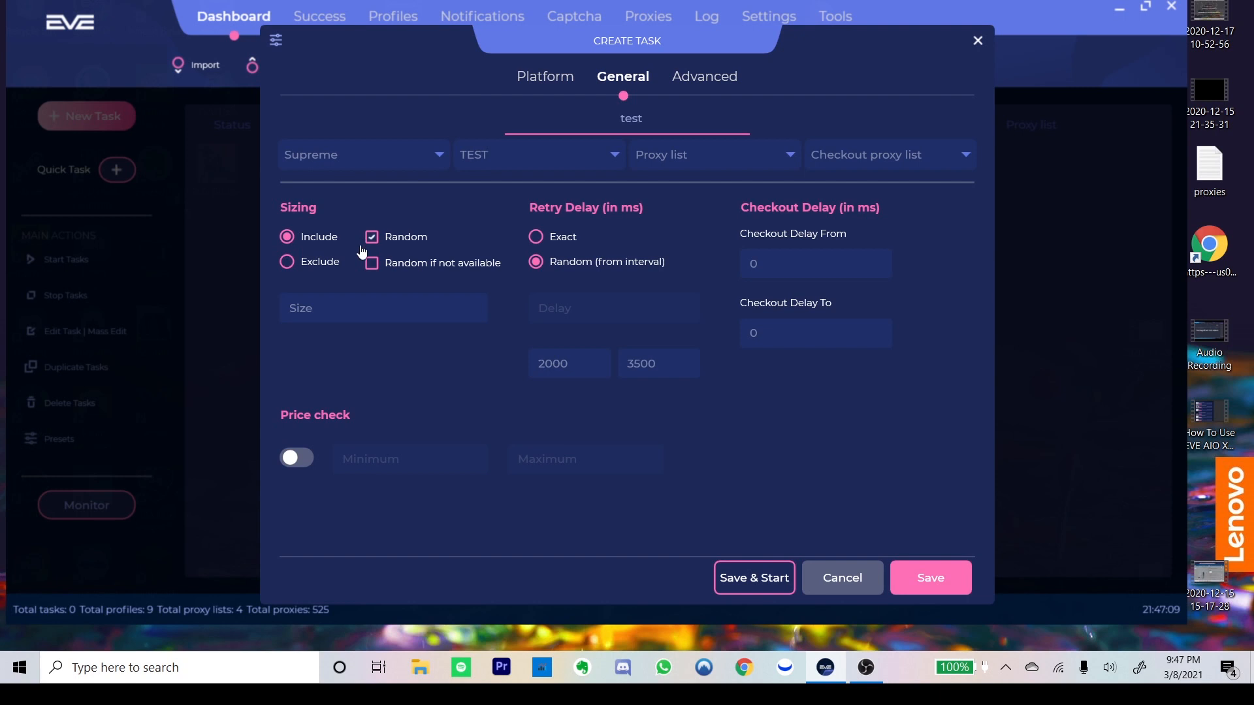
left_click(314, 263)
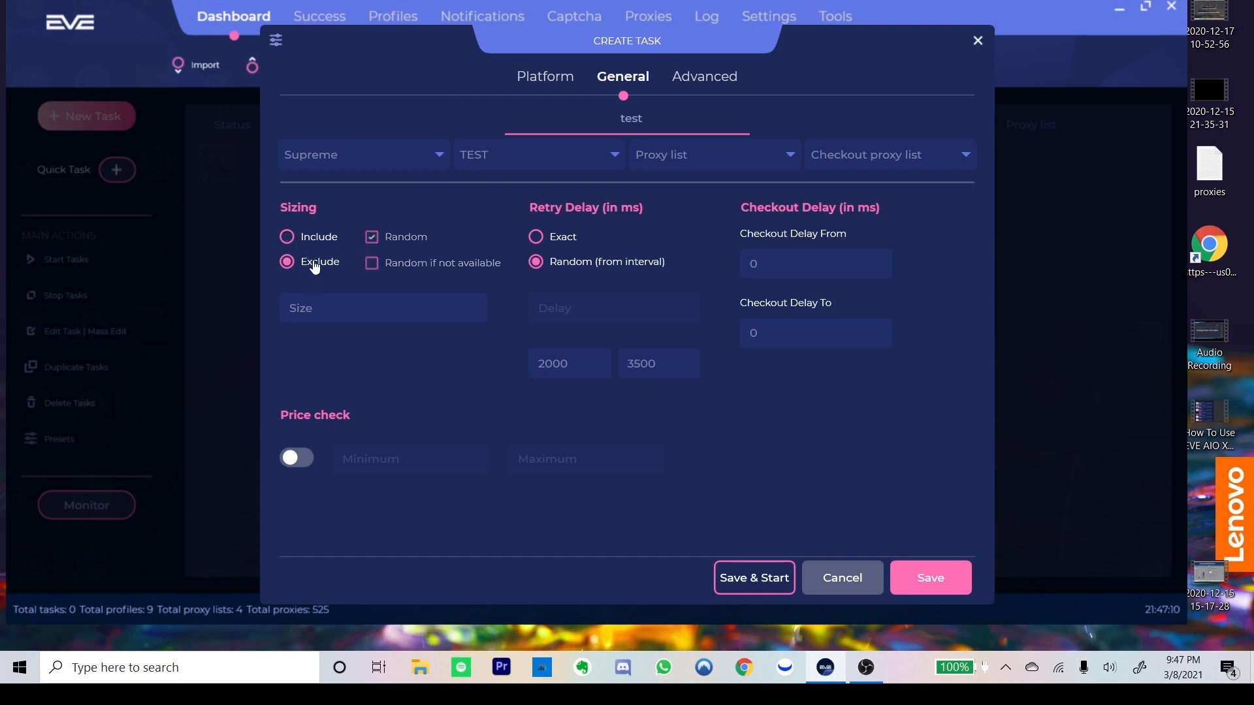
left_click(357, 315)
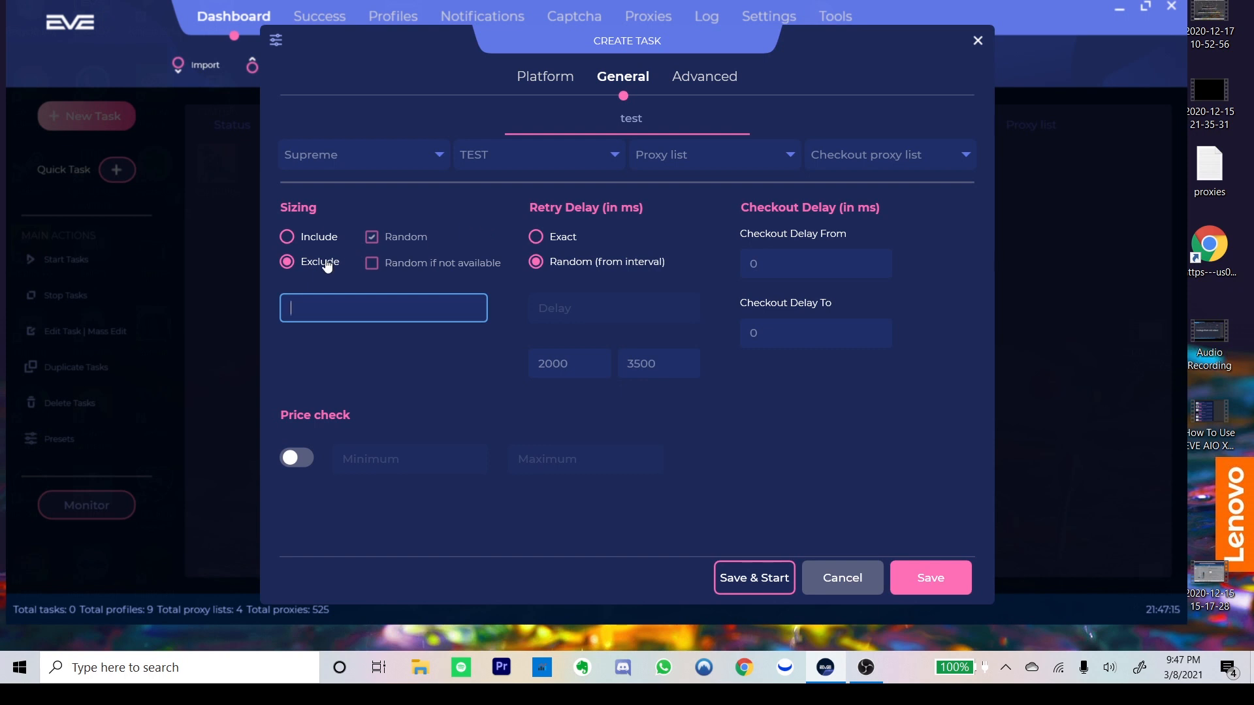
left_click(369, 252)
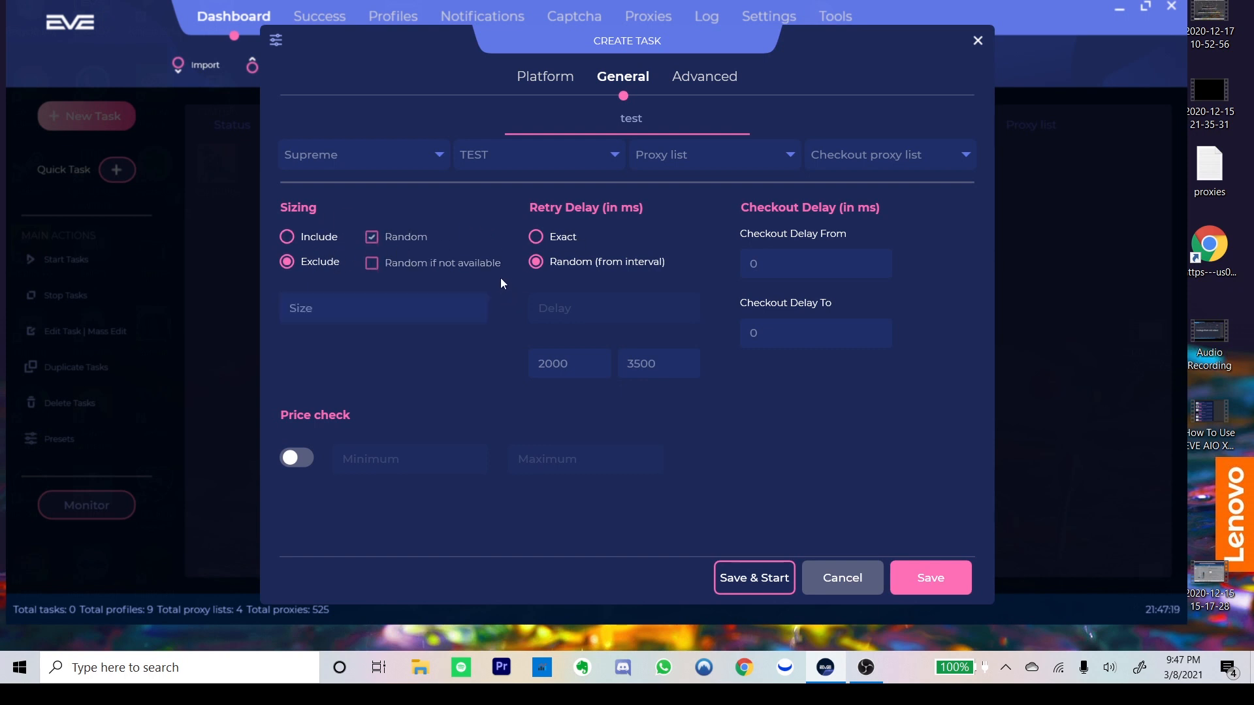
Switch the retry delay to Exact and set it to 1000 ms.
left_click(562, 245)
left_click(593, 302)
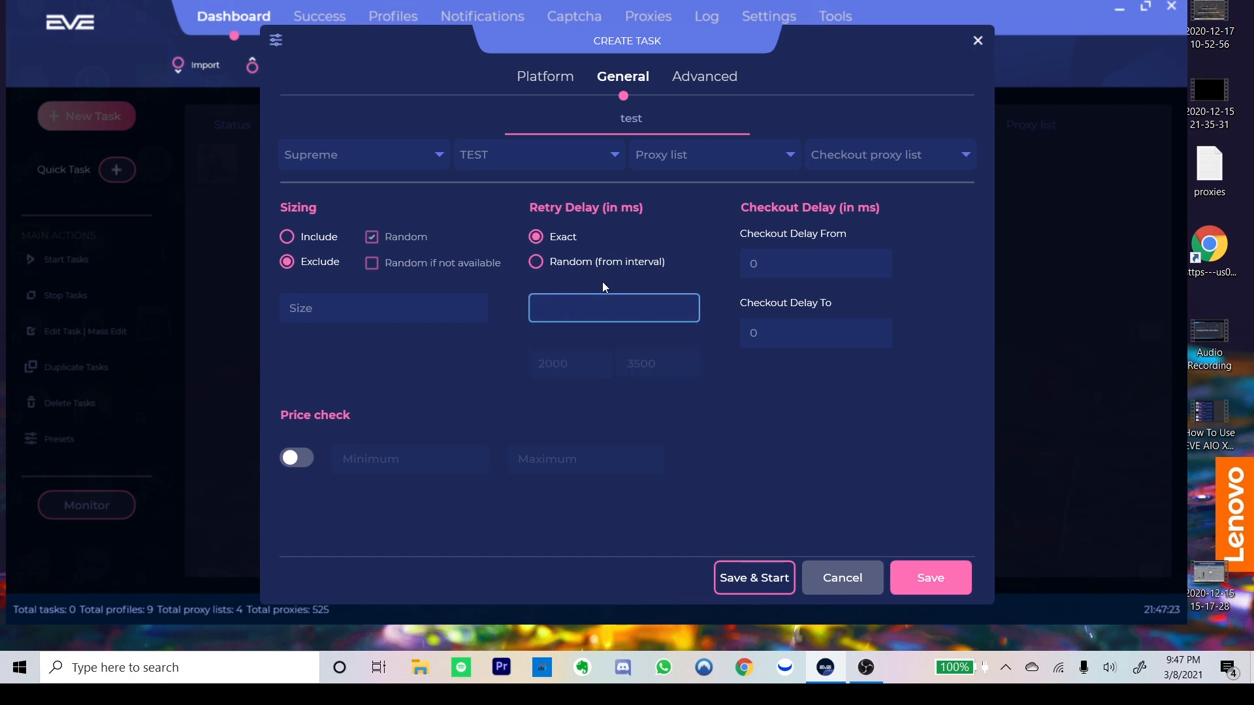
type("1000")
Examine the proxy lists available for the task without choosing one.
left_click(695, 166)
left_click(694, 166)
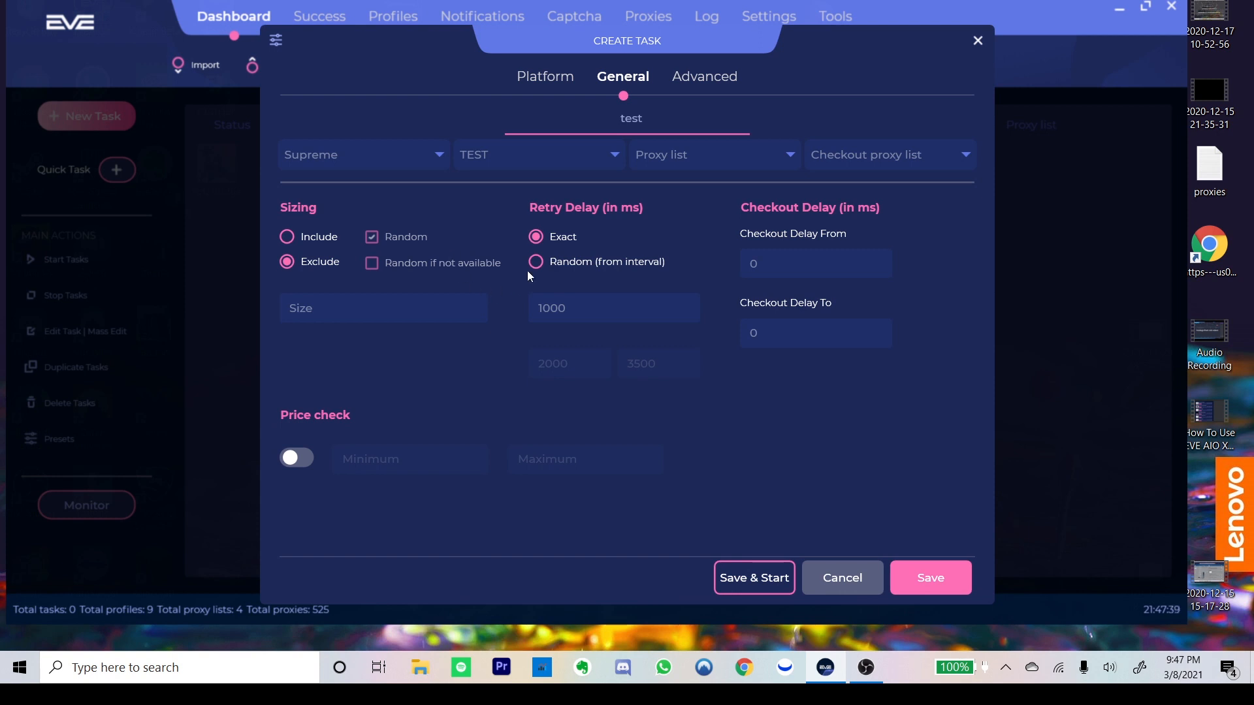
left_click(733, 159)
left_click(692, 189)
left_click(698, 149)
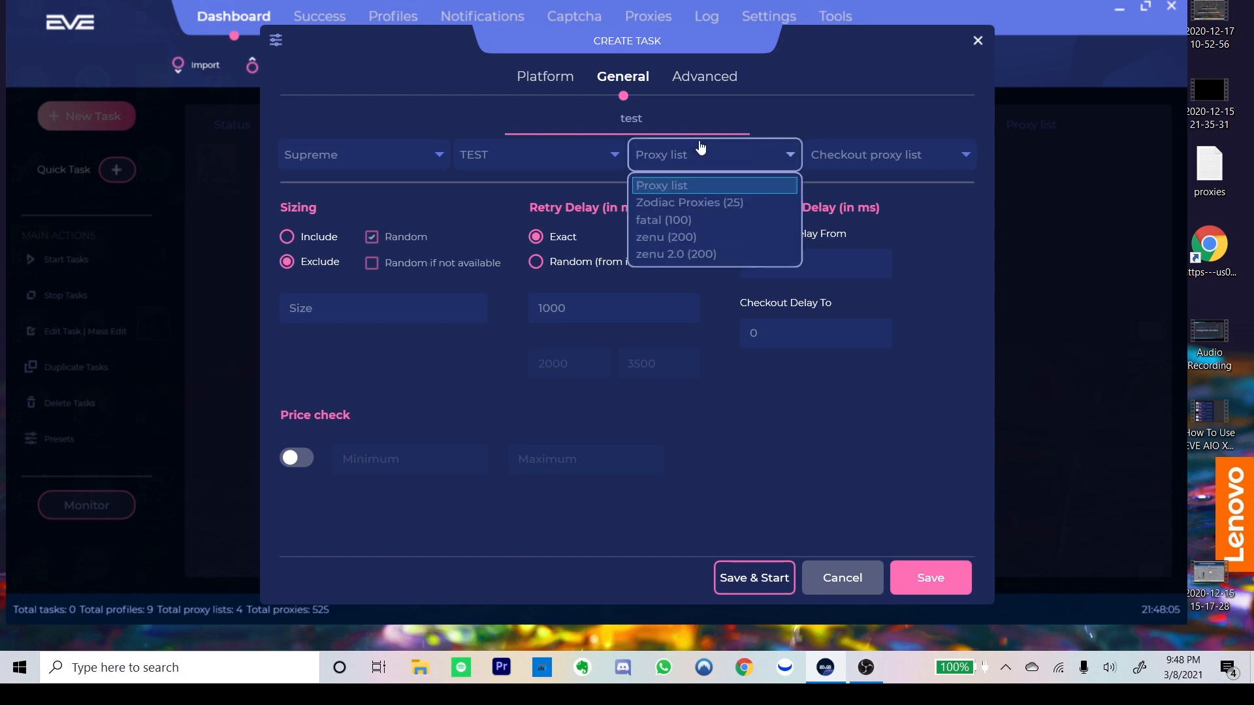
left_click(722, 154)
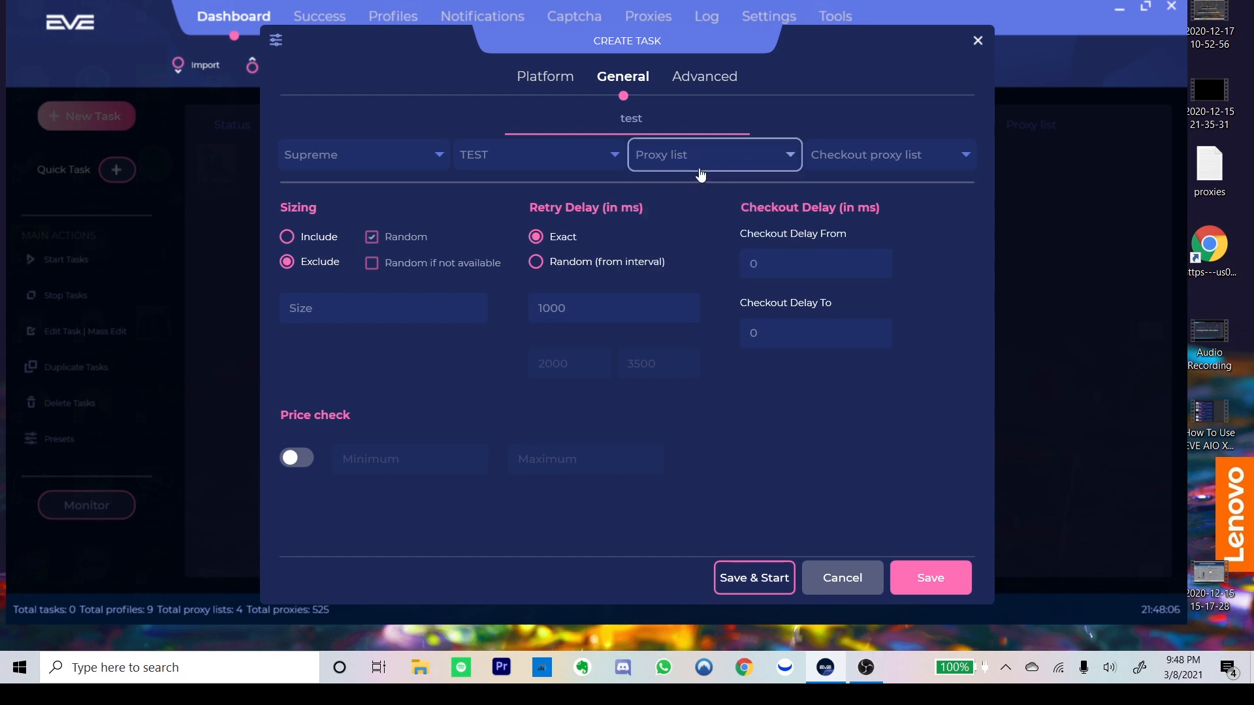
left_click(697, 169)
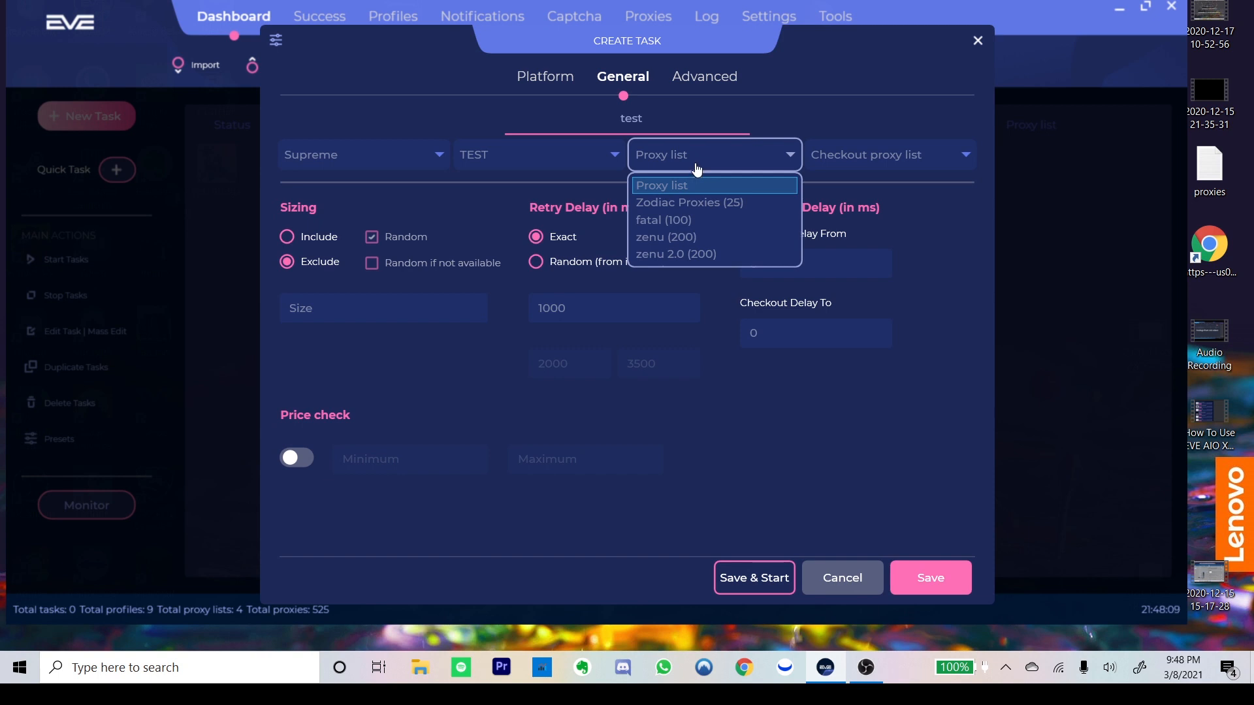
left_click(701, 161)
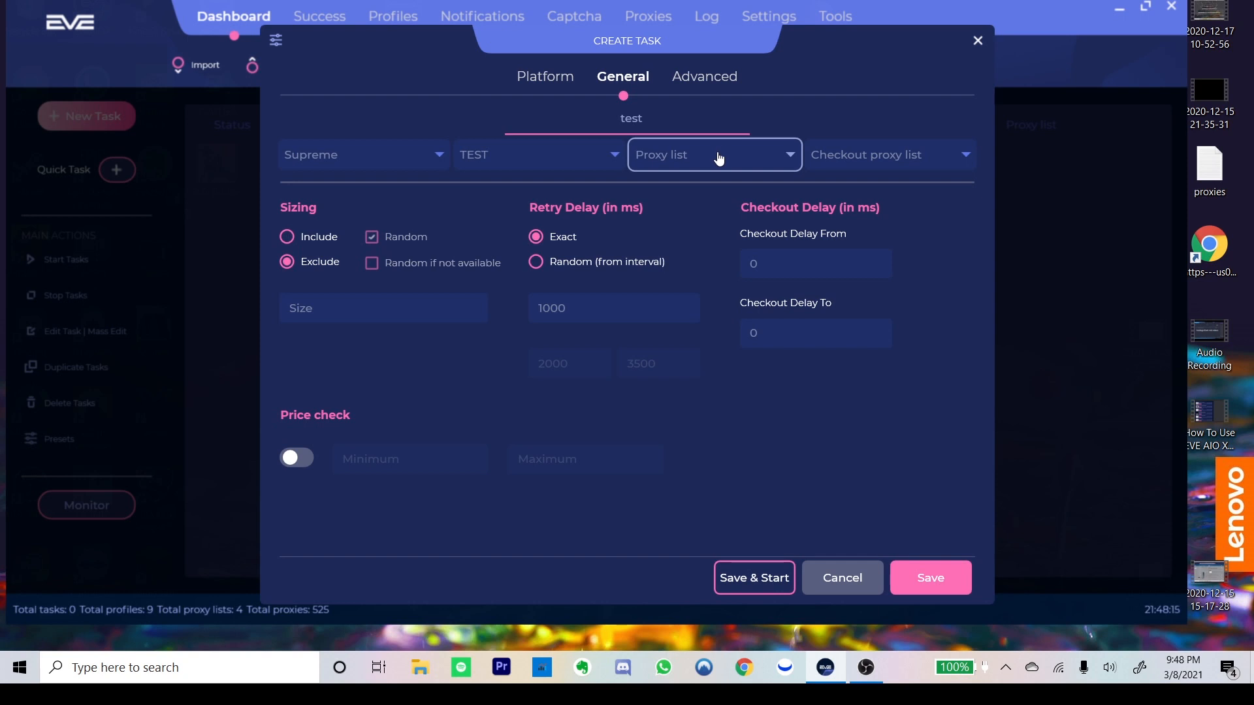
left_click(718, 159)
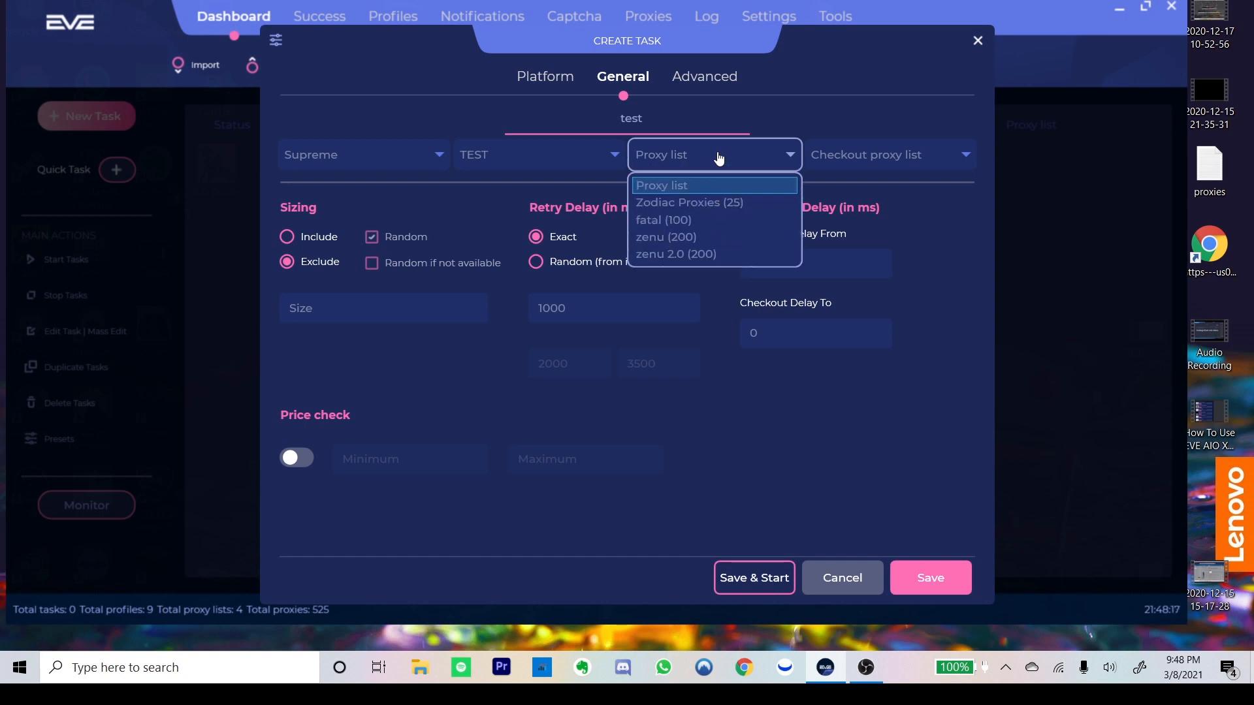
left_click(718, 158)
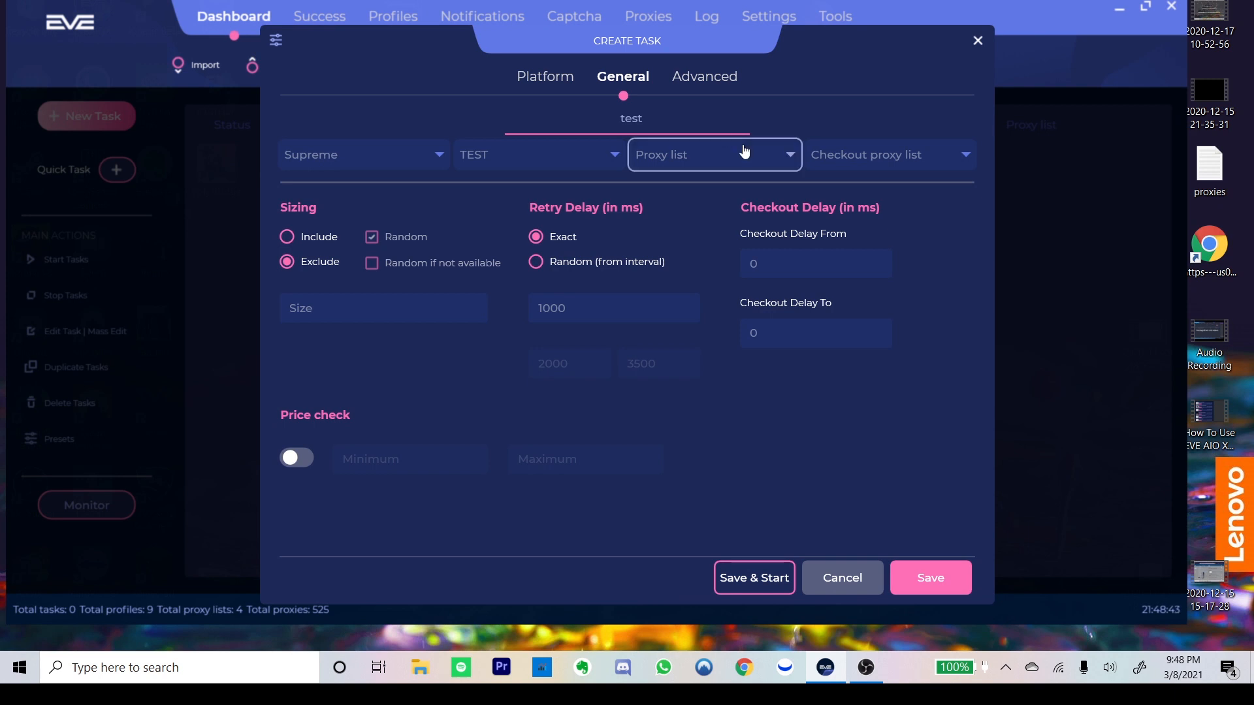
left_click(748, 156)
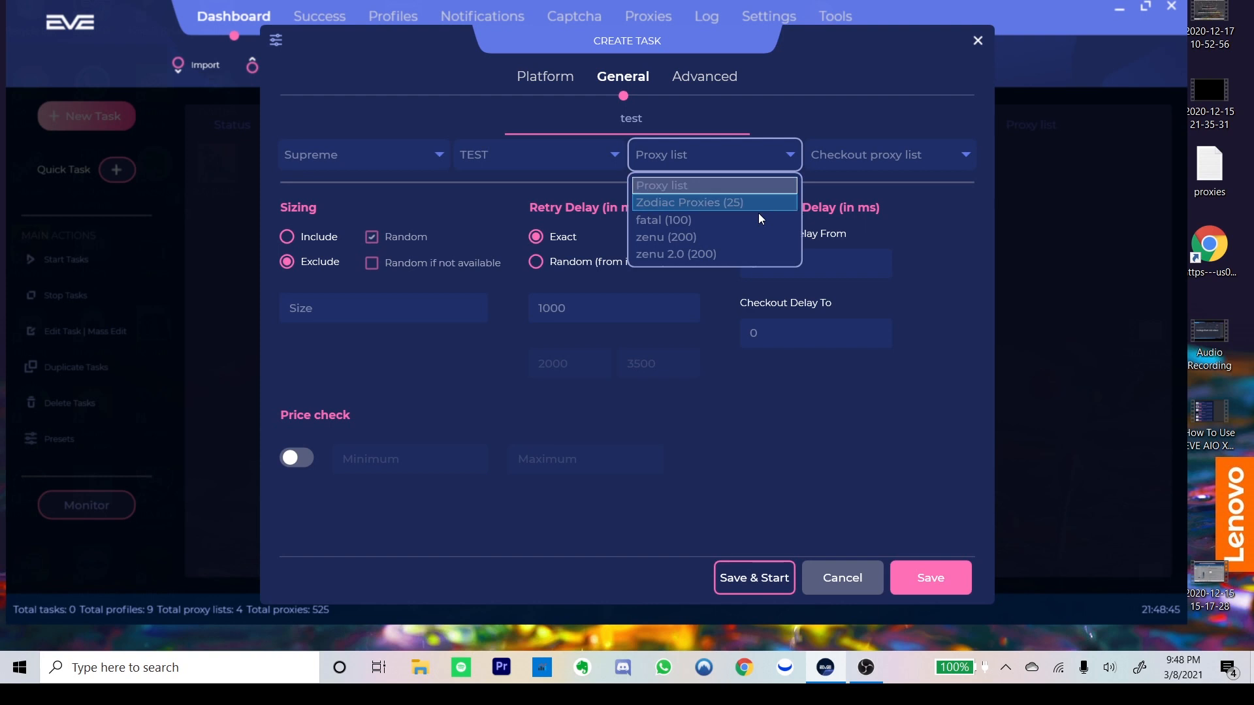
left_click(714, 159)
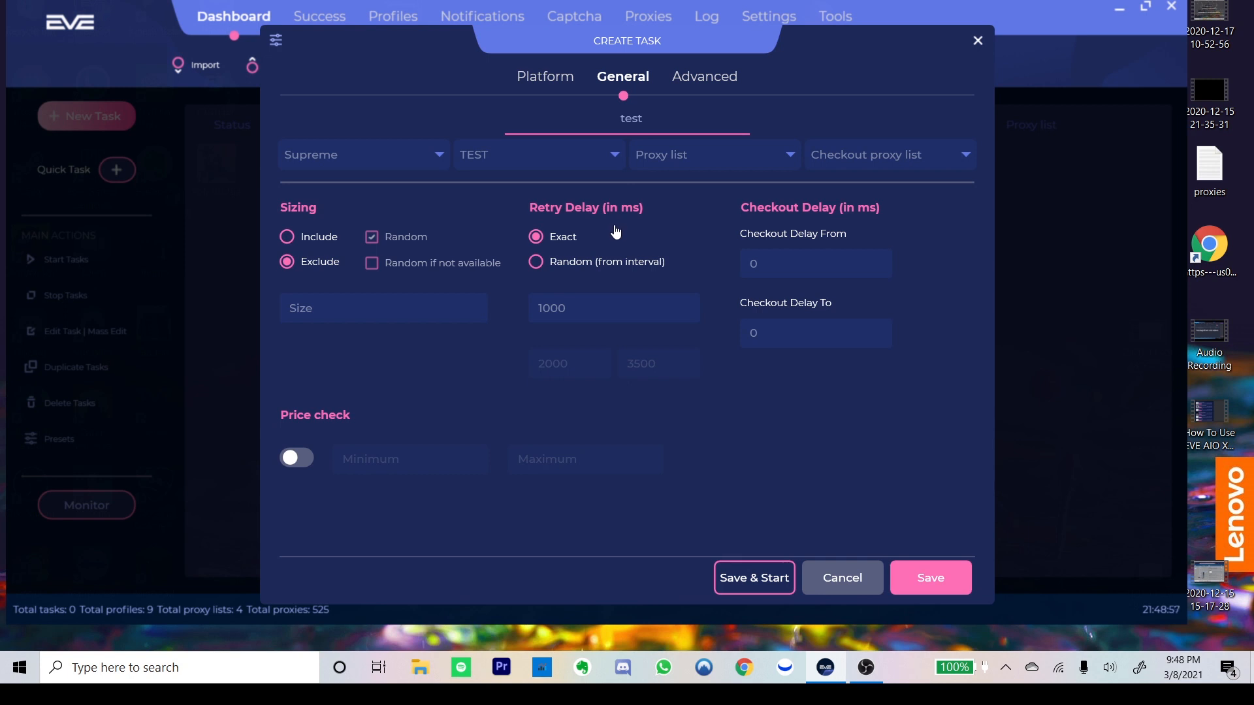
left_click(719, 154)
left_click(781, 157)
Set the checkout delay range from 1500 to 2500 ms.
left_click(820, 256)
left_click(837, 337)
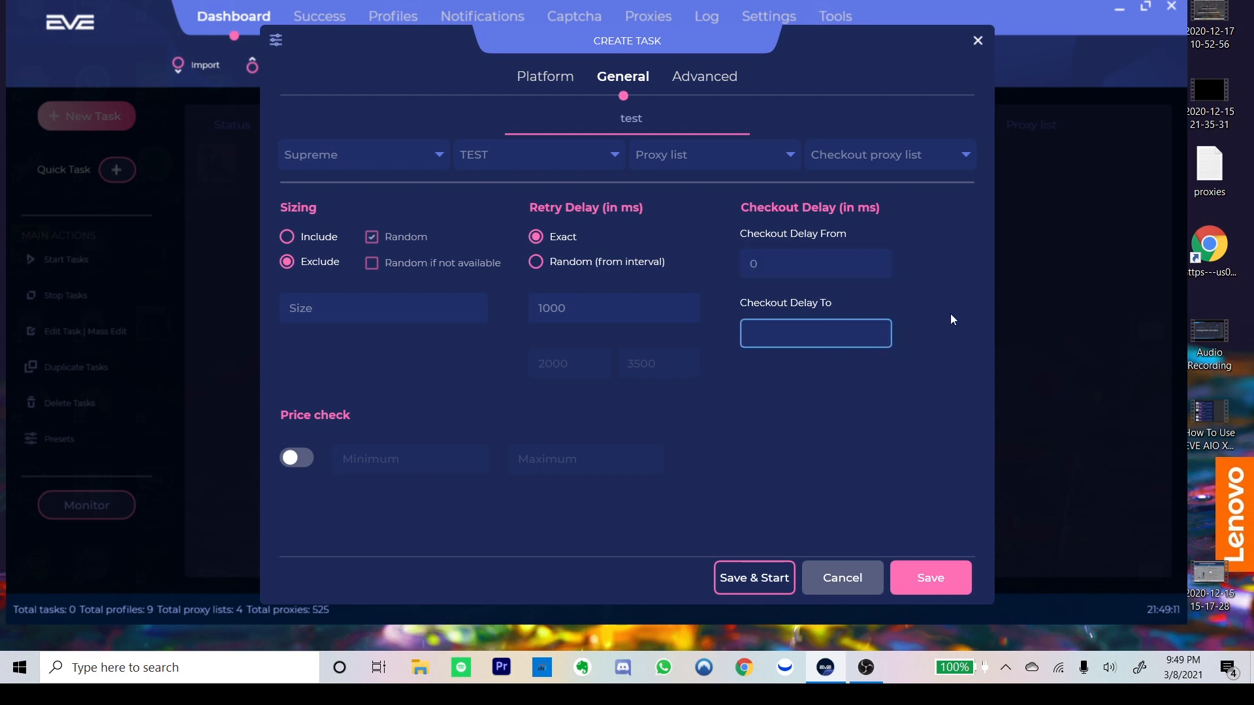
left_click(882, 269)
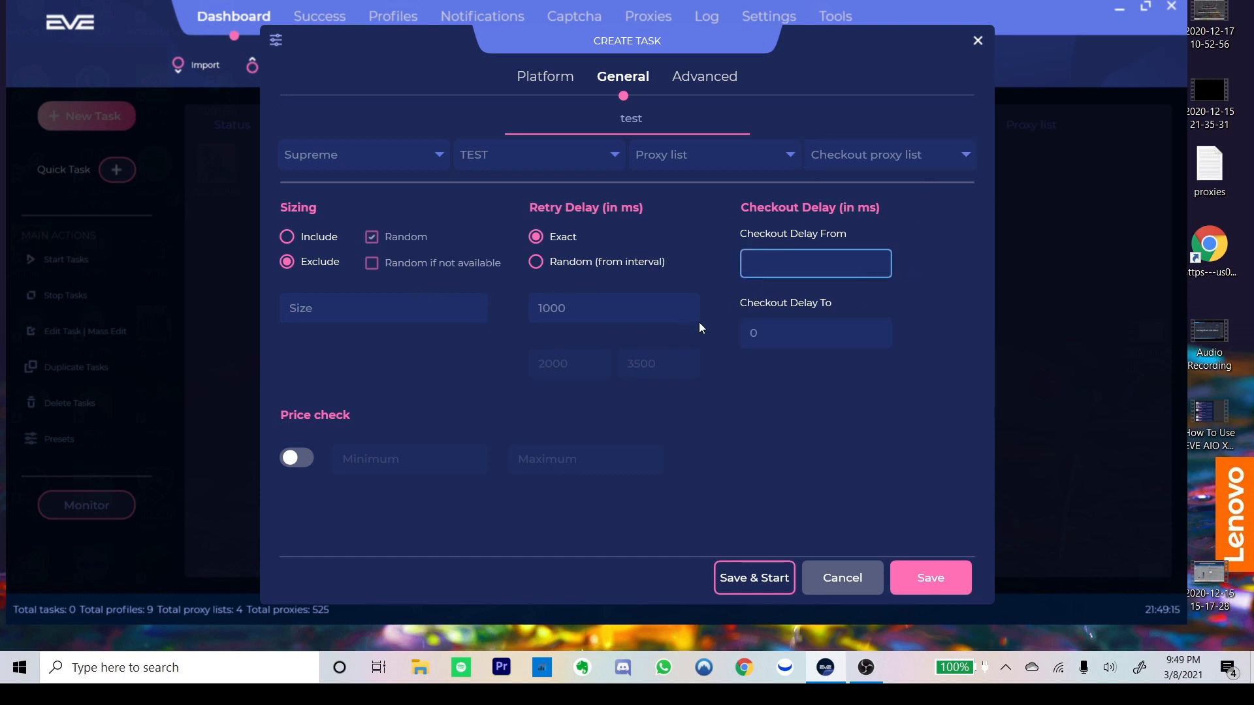
left_click(658, 311)
left_click(810, 265)
left_click(626, 306)
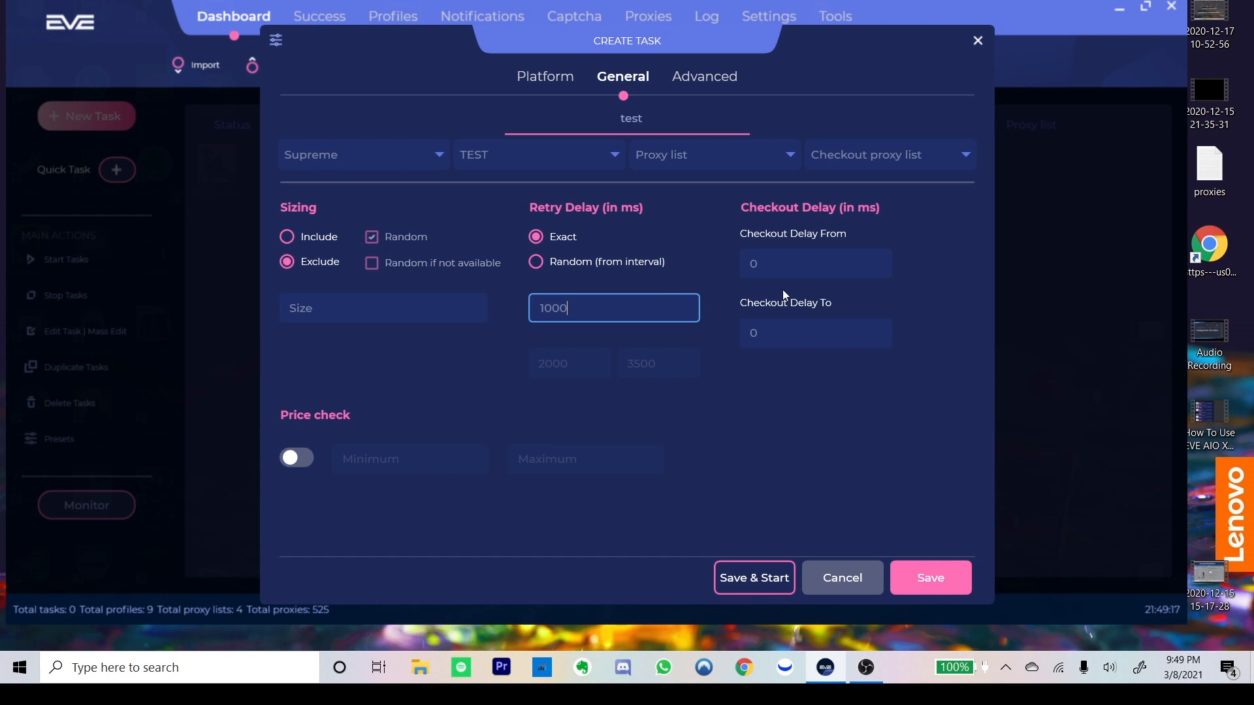
left_click(842, 268)
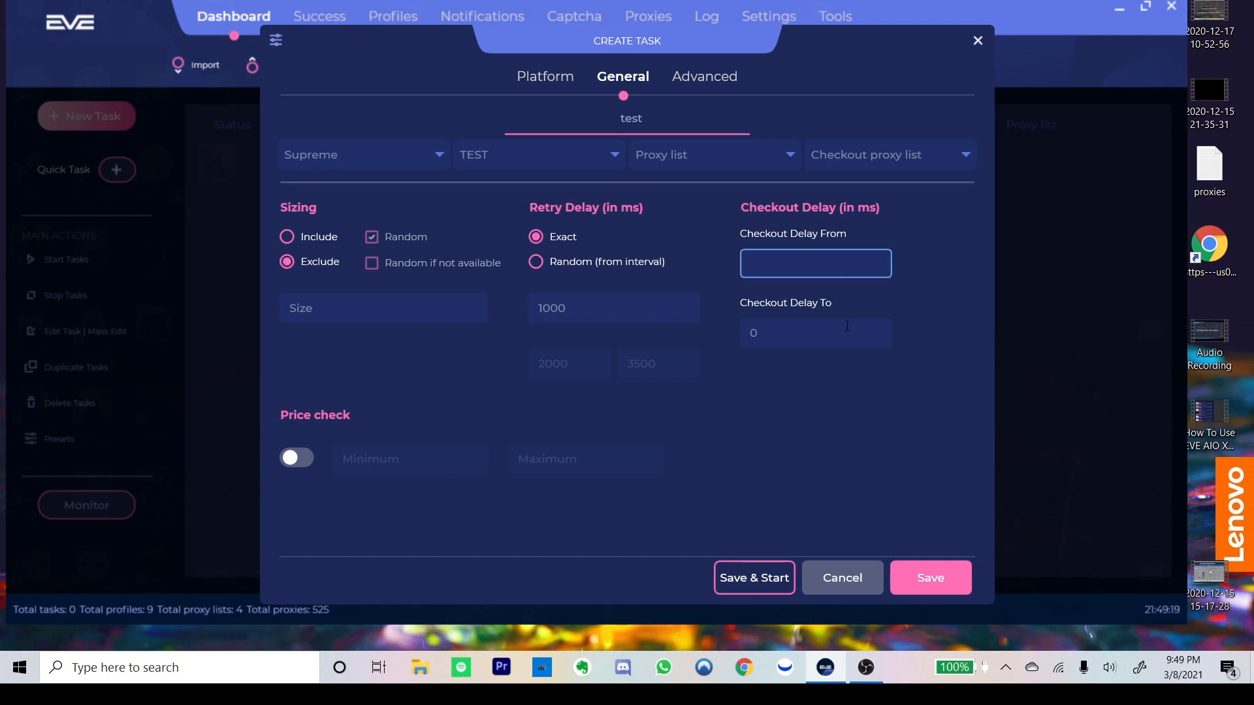
left_click(846, 327)
left_click(856, 265)
type("1500")
left_click(774, 337)
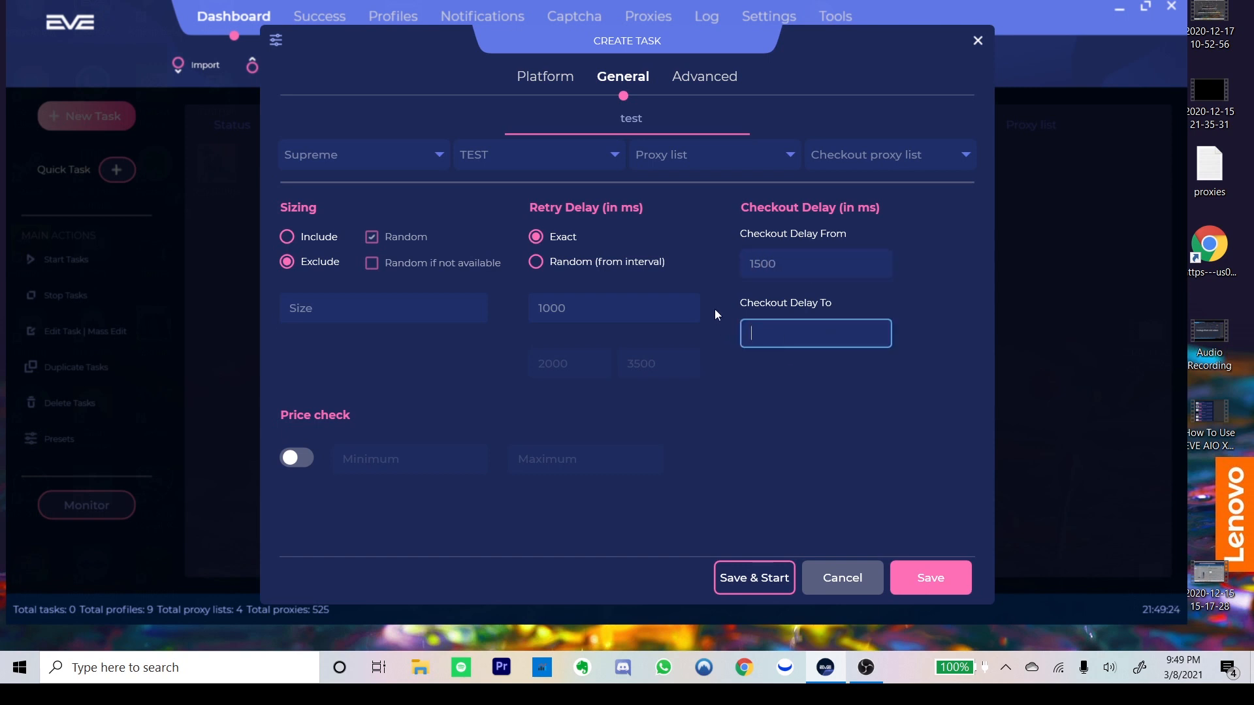
type("2500")
left_click(829, 259)
left_click(825, 329)
left_click_drag(828, 257, 735, 259)
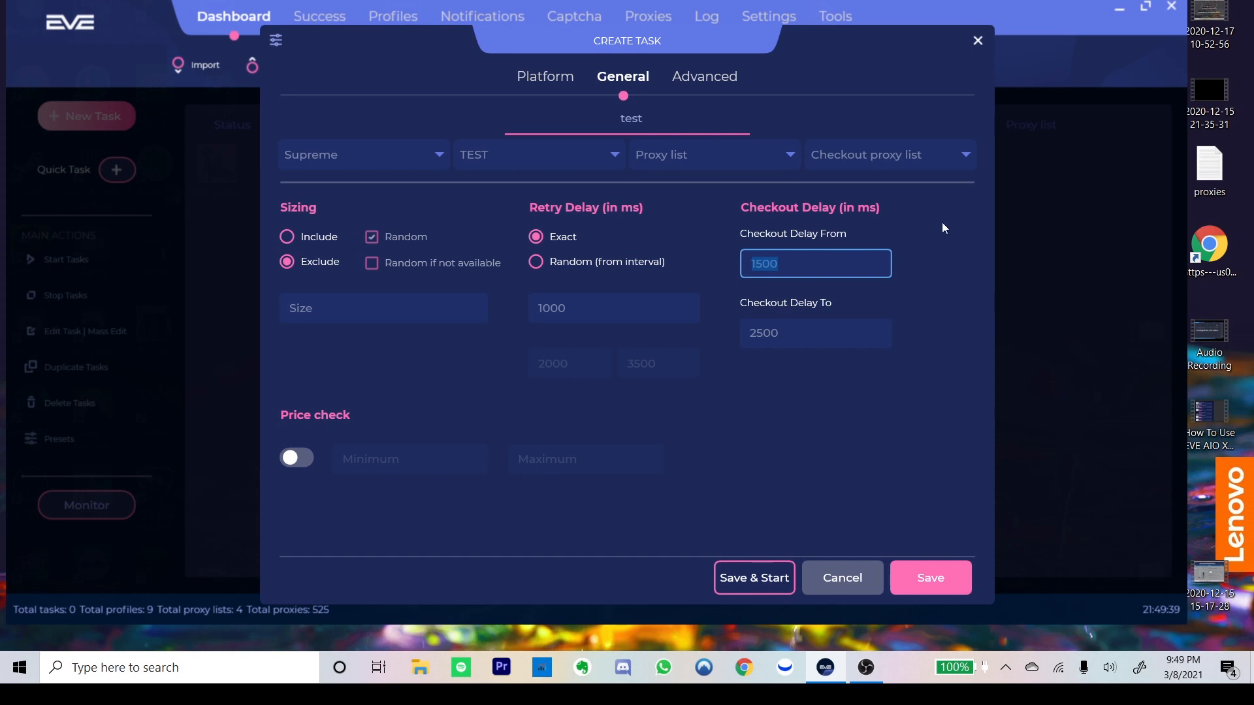
left_click(839, 331)
left_click(837, 269)
left_click(867, 346)
left_click(835, 268)
left_click(864, 335)
left_click(819, 265)
key("Tab")
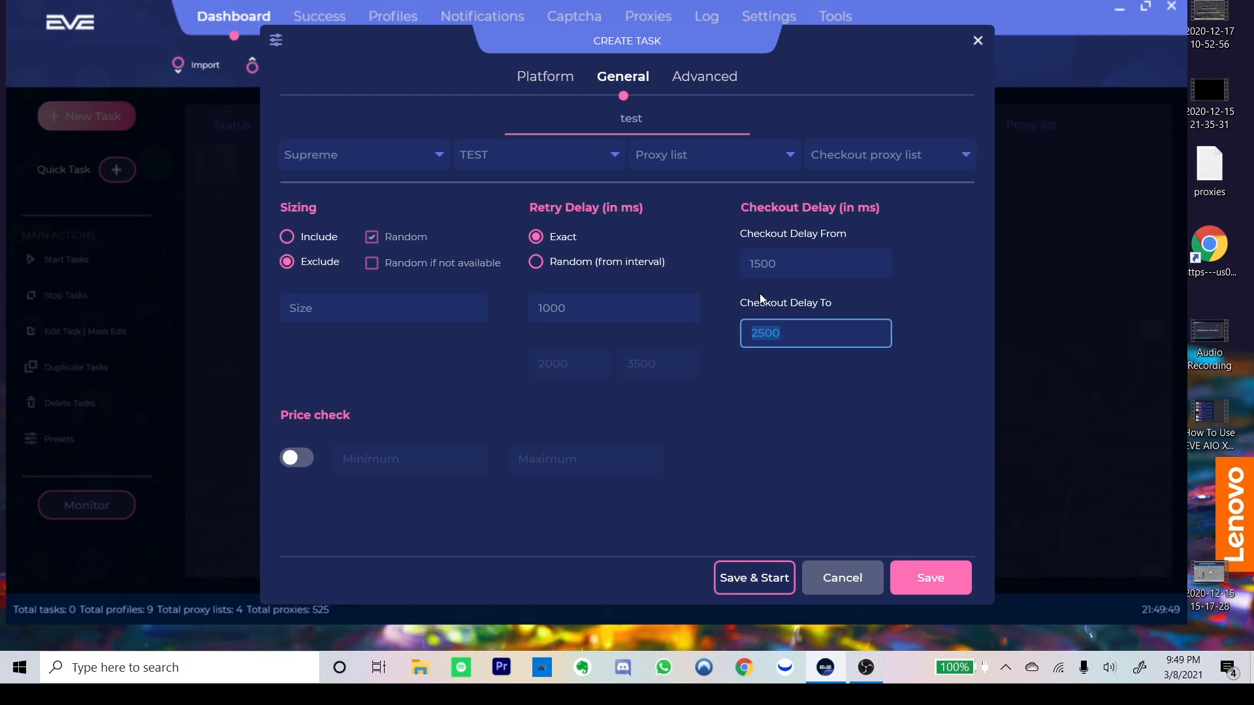
Enable the price check with a minimum of 28 and a maximum of 32.
left_click(295, 458)
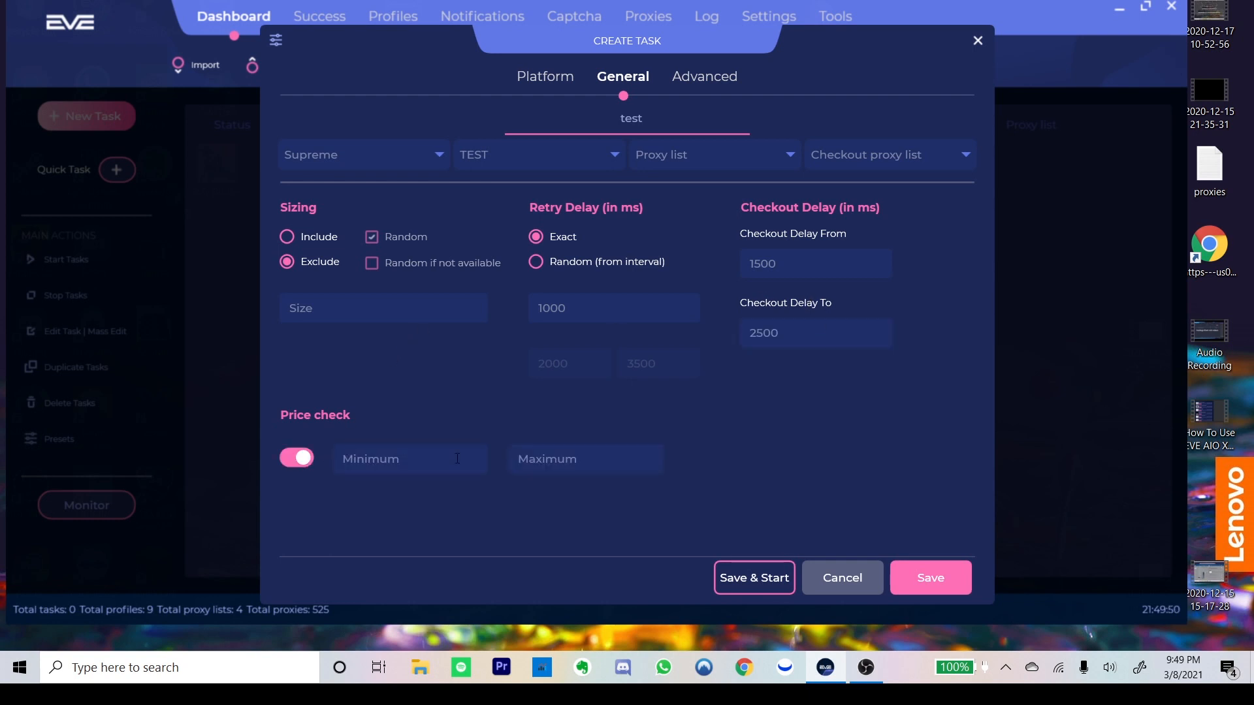
left_click(304, 460)
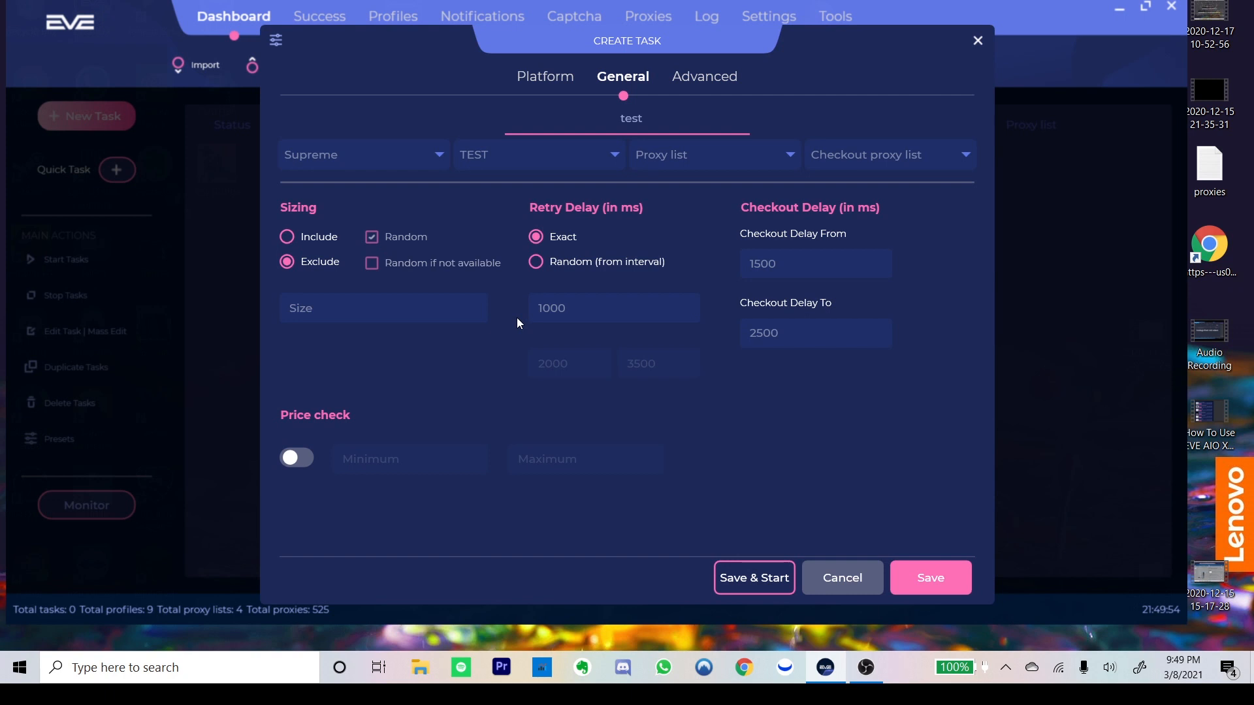
left_click(294, 457)
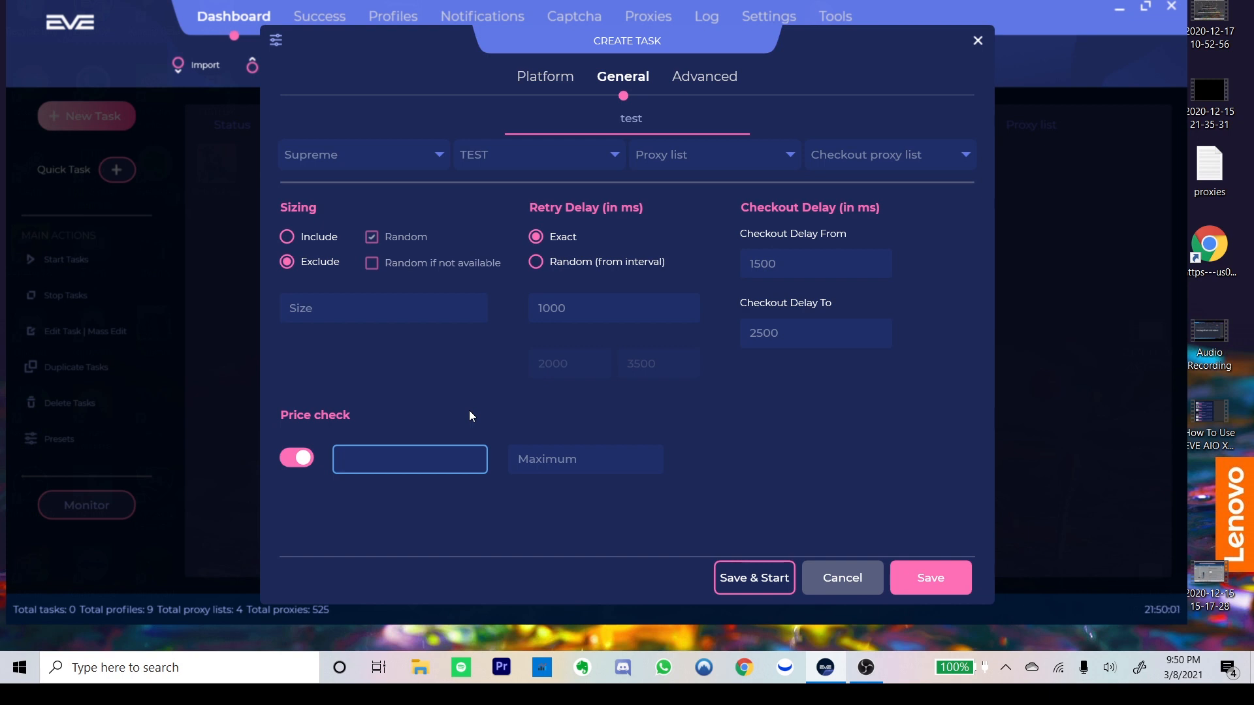
type("30")
left_click(604, 468)
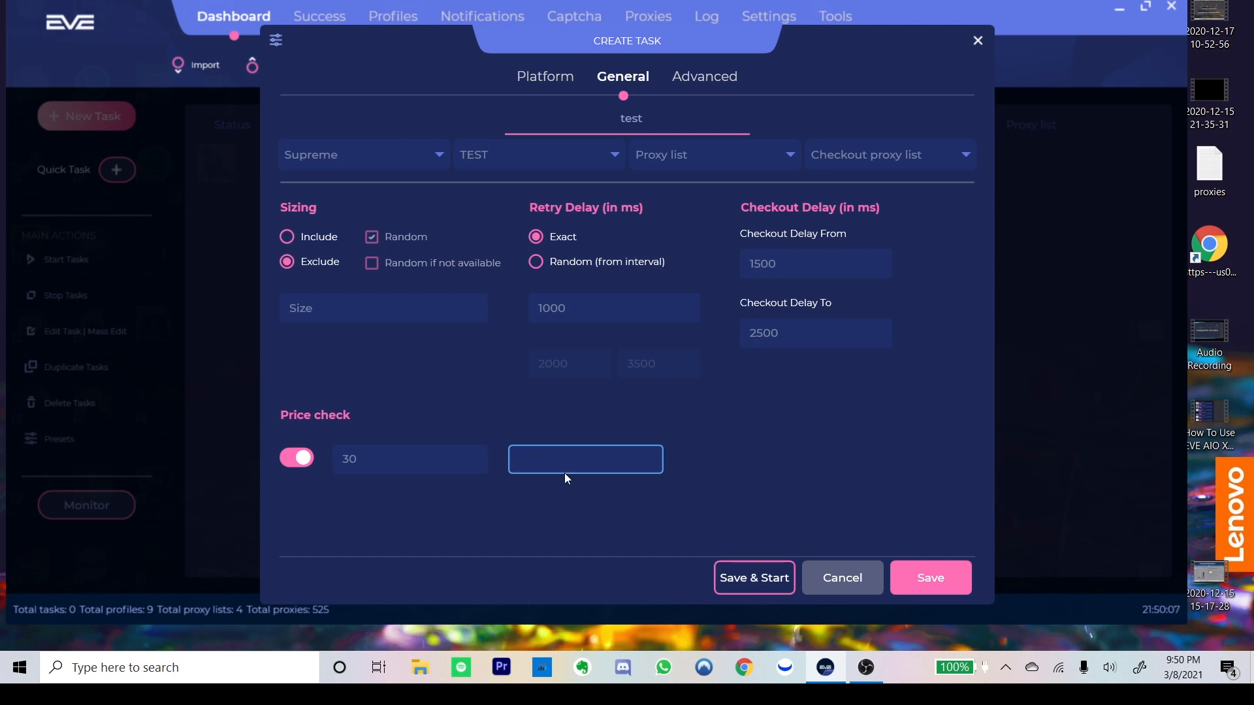
key("shift+Tab")
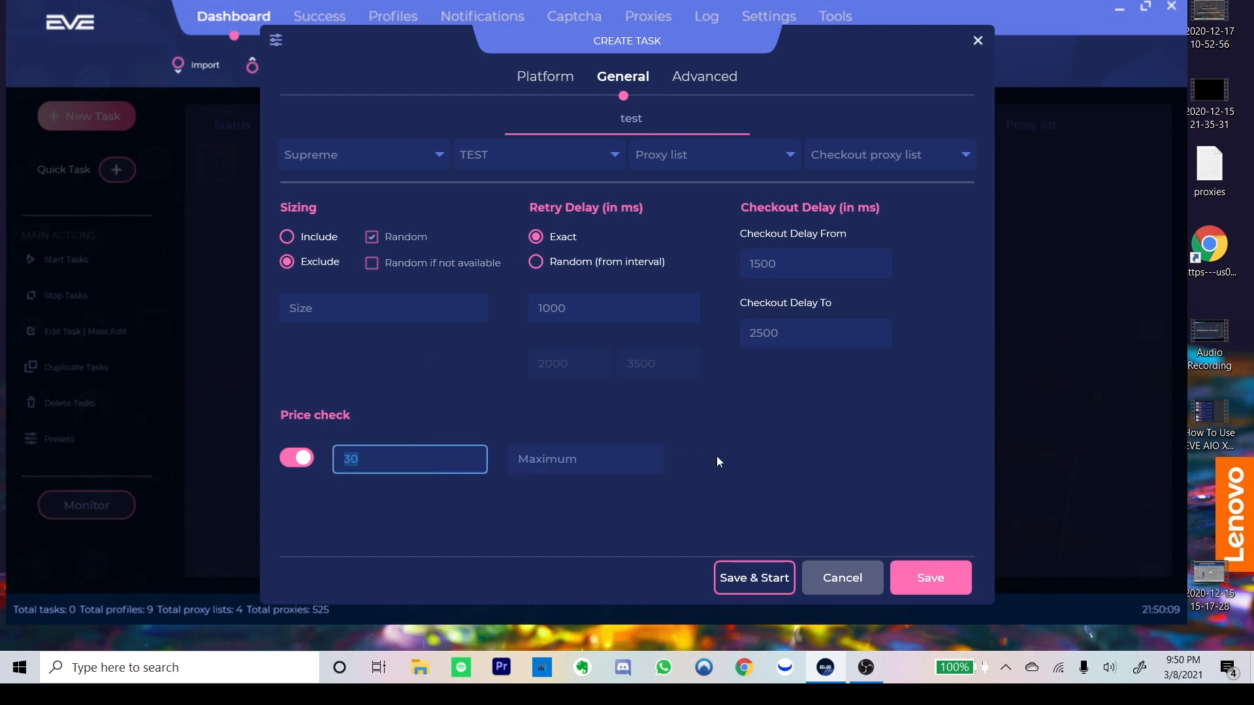
type("28")
left_click(601, 468)
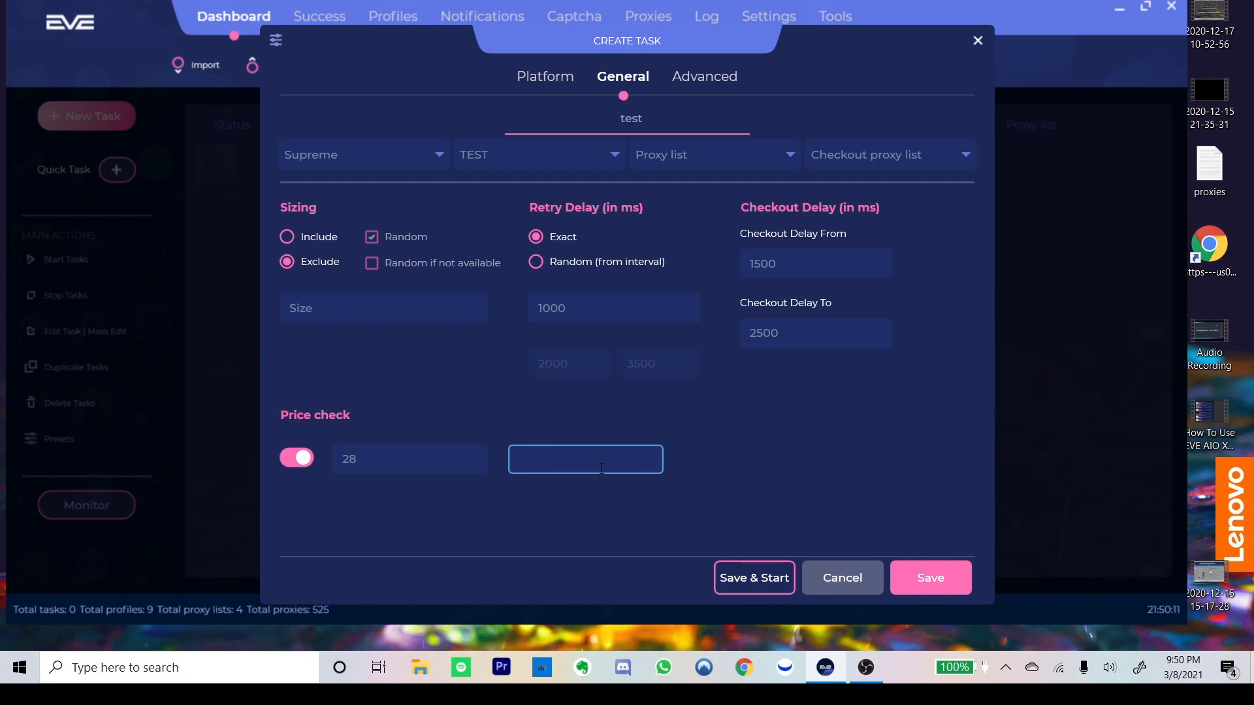
type("32")
left_click(427, 458)
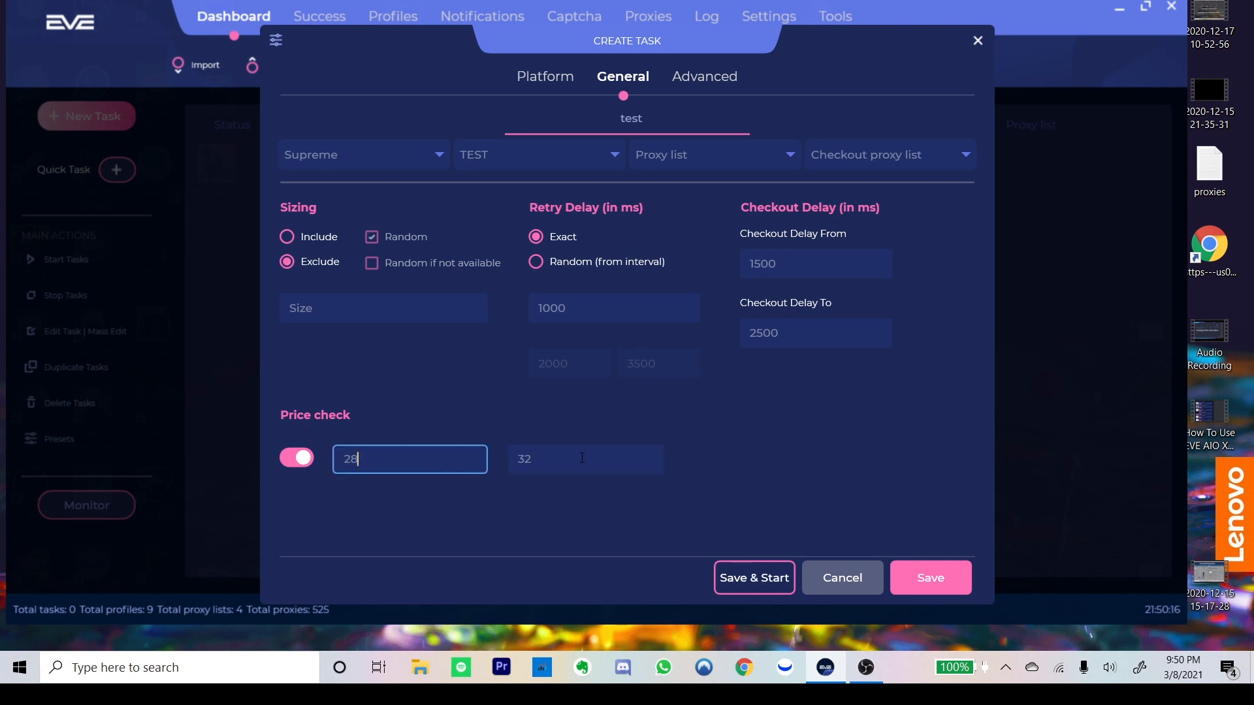
left_click(580, 458)
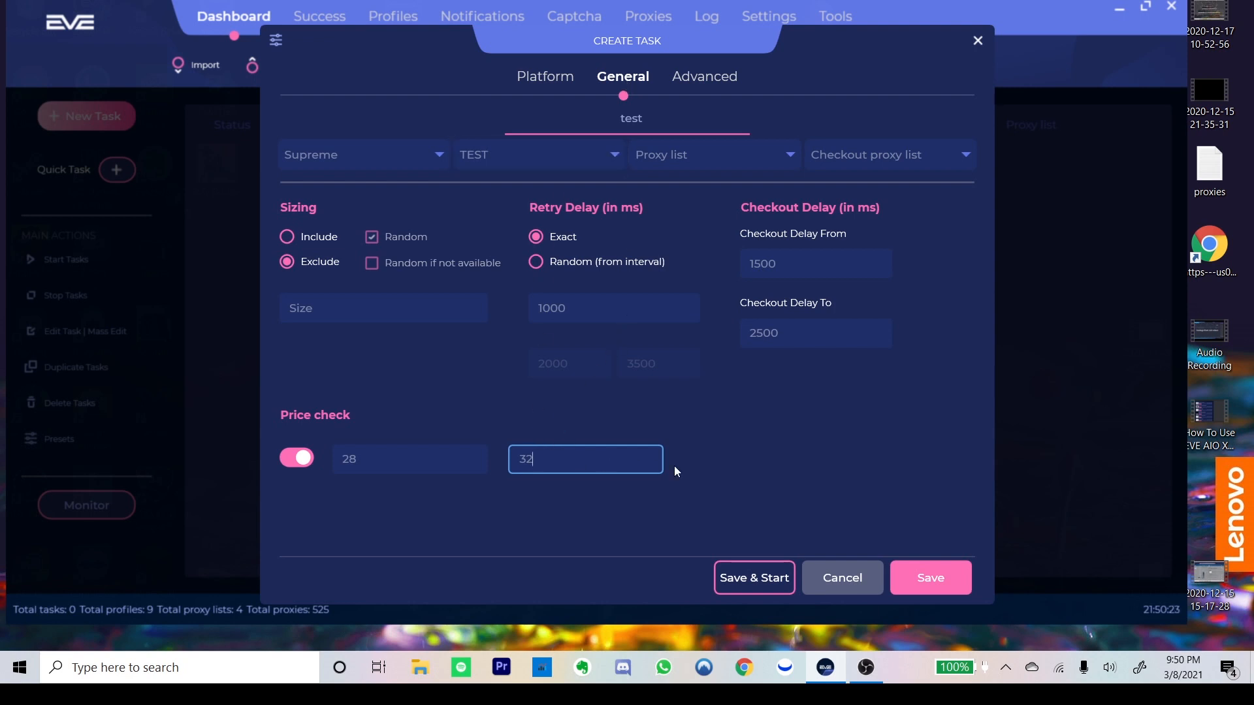
Turn off the task's price check.
left_click(302, 459)
left_click(533, 77)
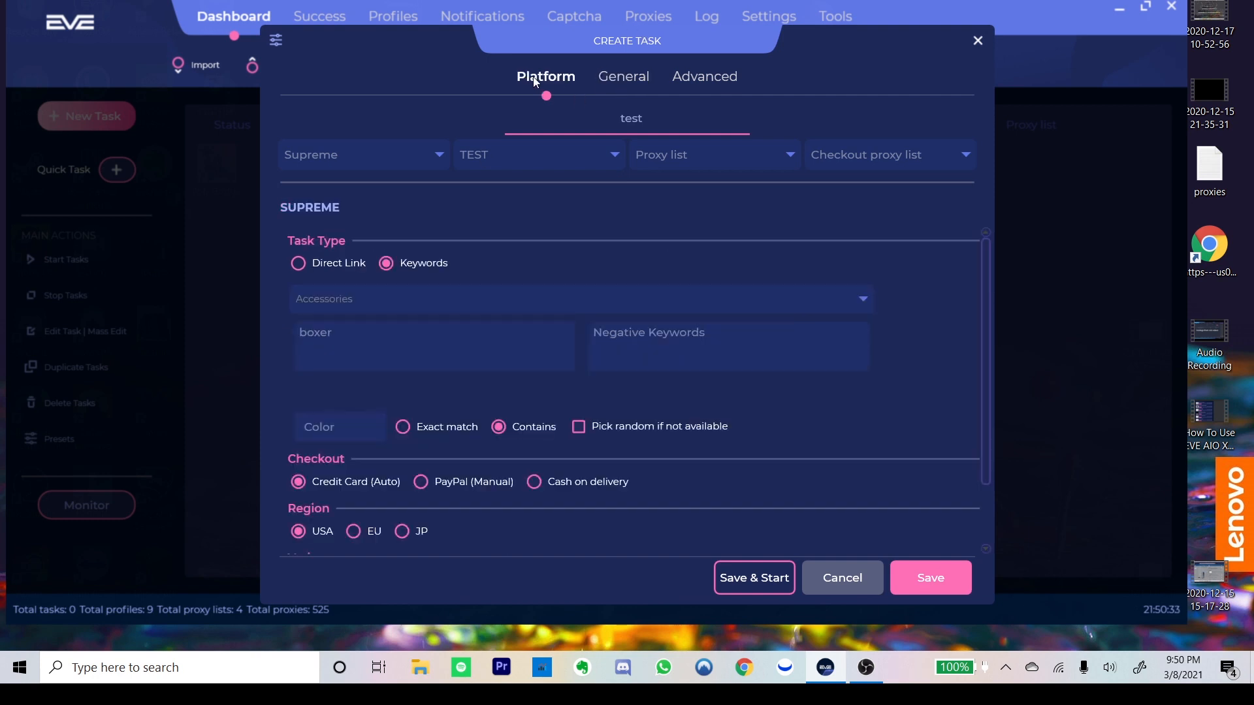
left_click(625, 76)
left_click(305, 456)
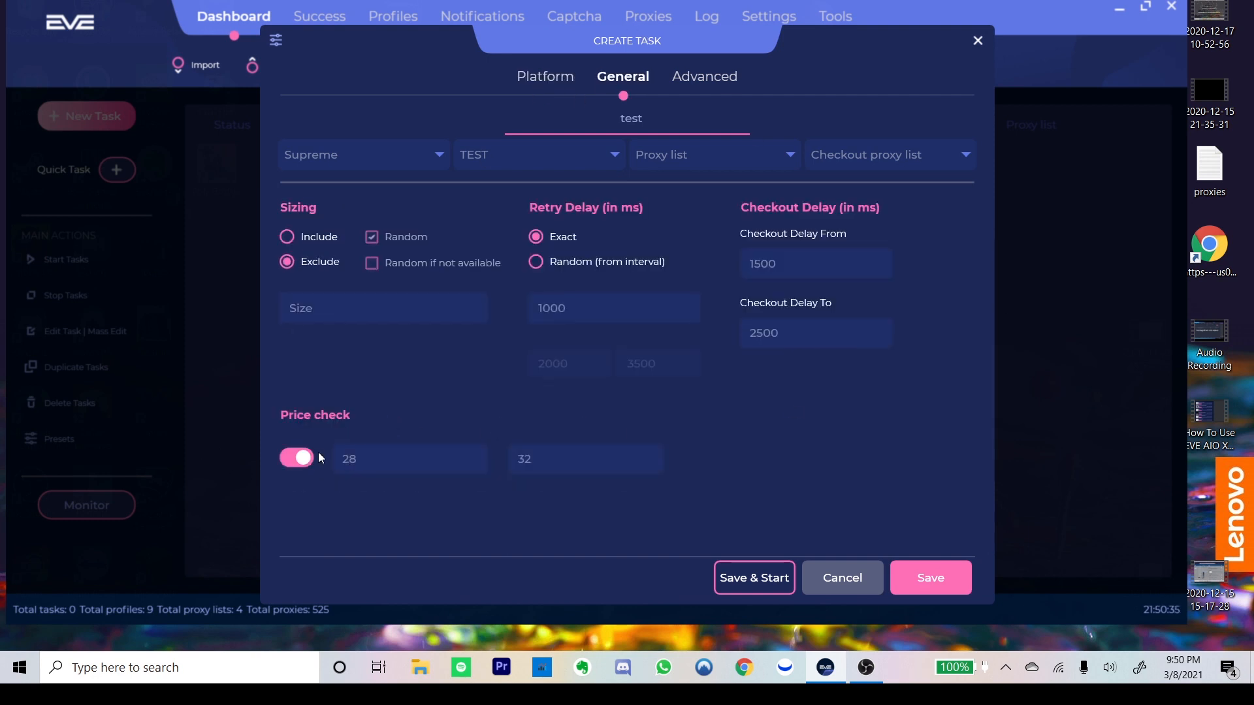
left_click(294, 457)
left_click(287, 459)
left_click(307, 458)
left_click(292, 459)
left_click(292, 459)
left_click(304, 462)
left_click(305, 462)
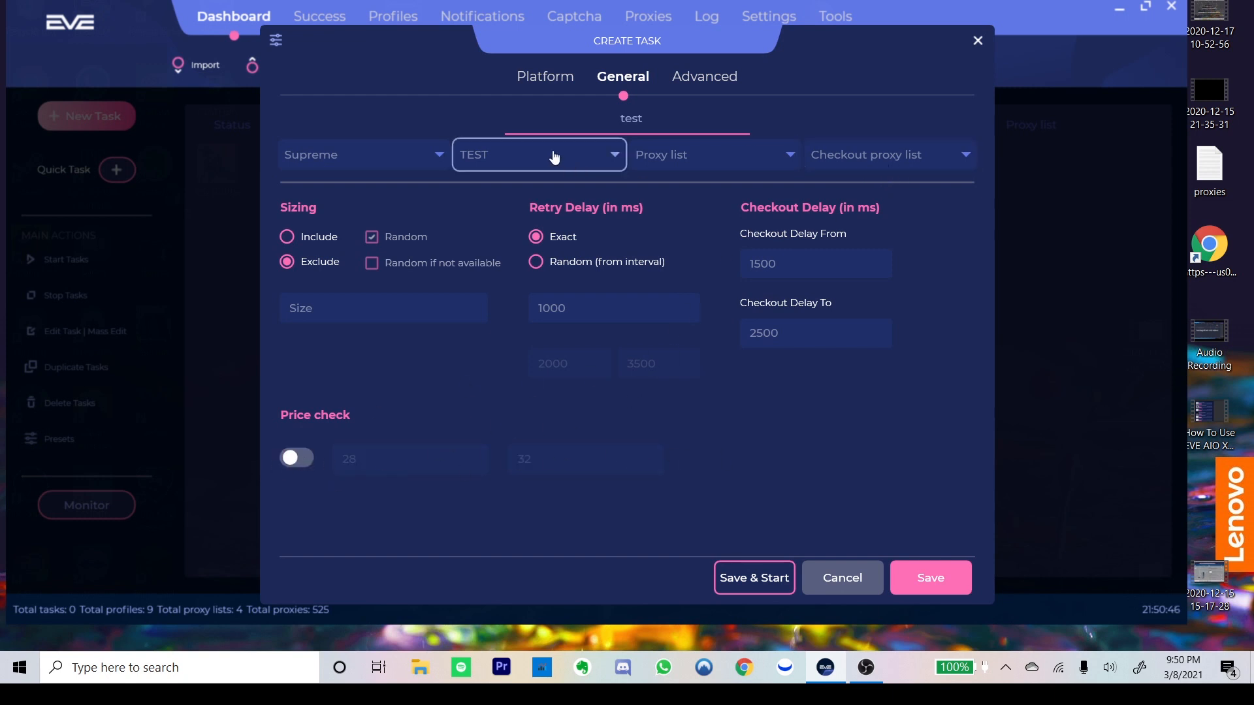
Review the advanced captcha and watch task settings and try to save the task.
left_click(762, 162)
left_click(762, 162)
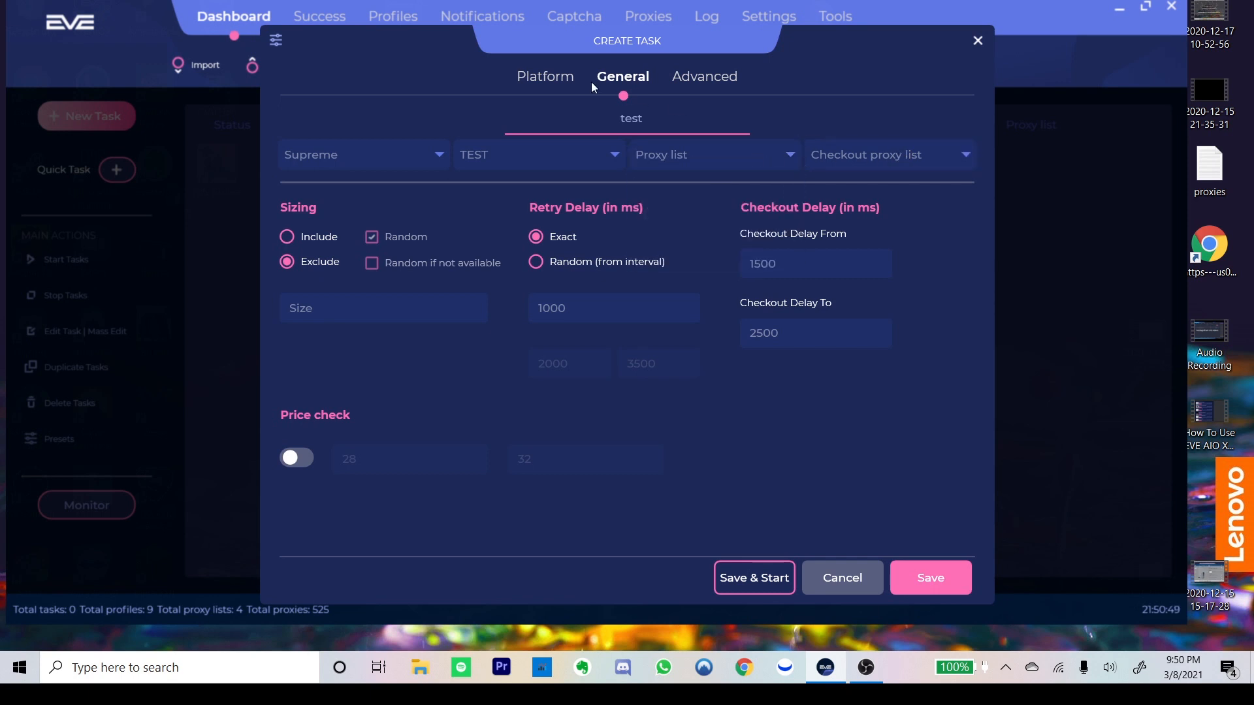
left_click(733, 84)
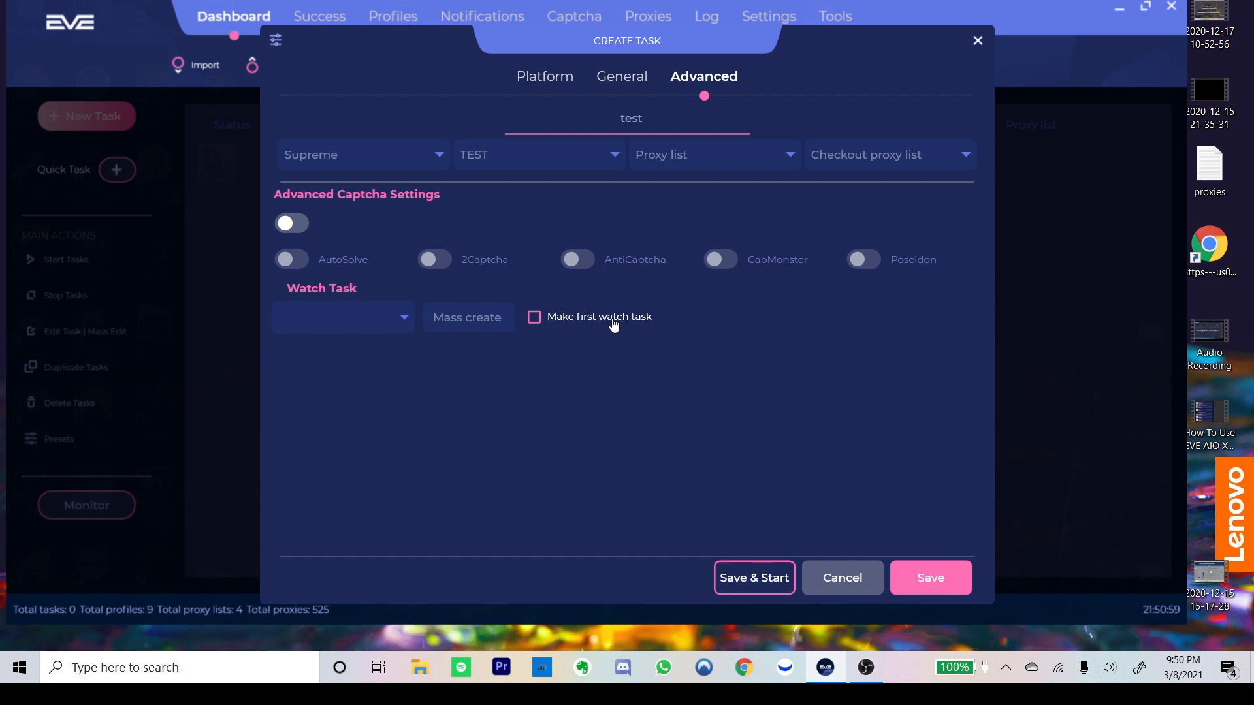
left_click(614, 325)
left_click(621, 77)
left_click(726, 81)
left_click(912, 591)
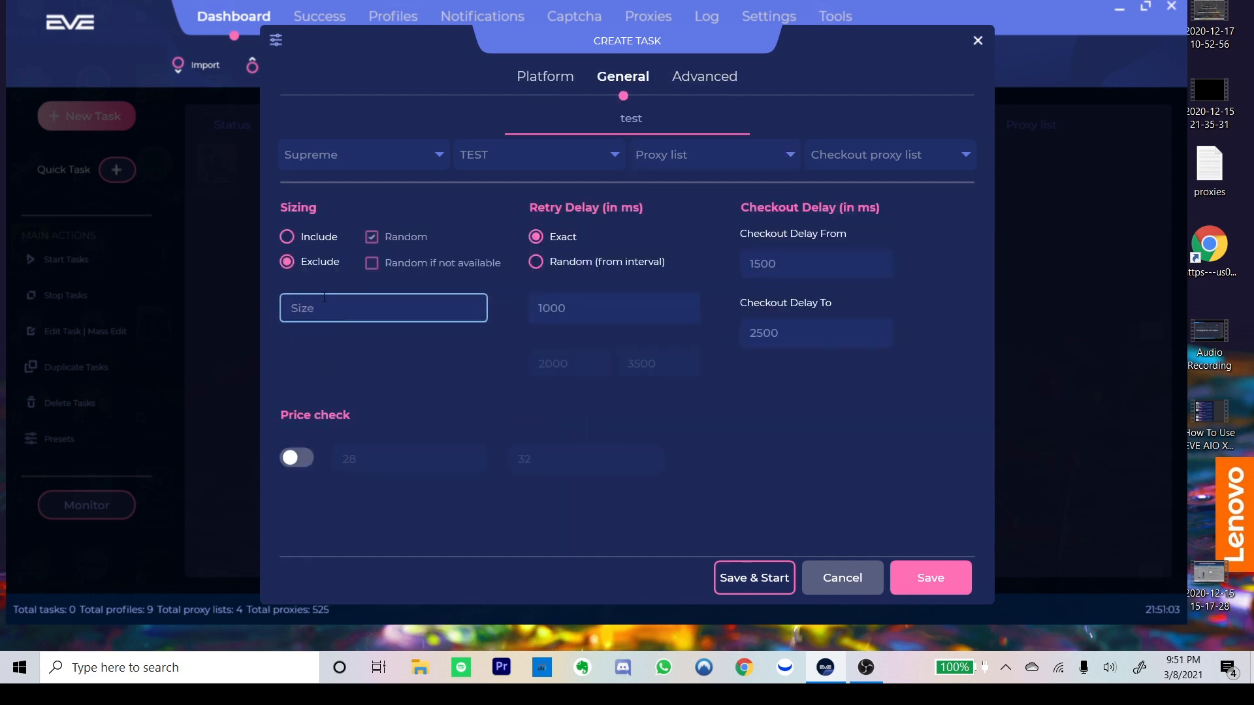
Set the task's sizing to Include with Random and Random if not available enabled, and save the task.
left_click(314, 239)
left_click(395, 261)
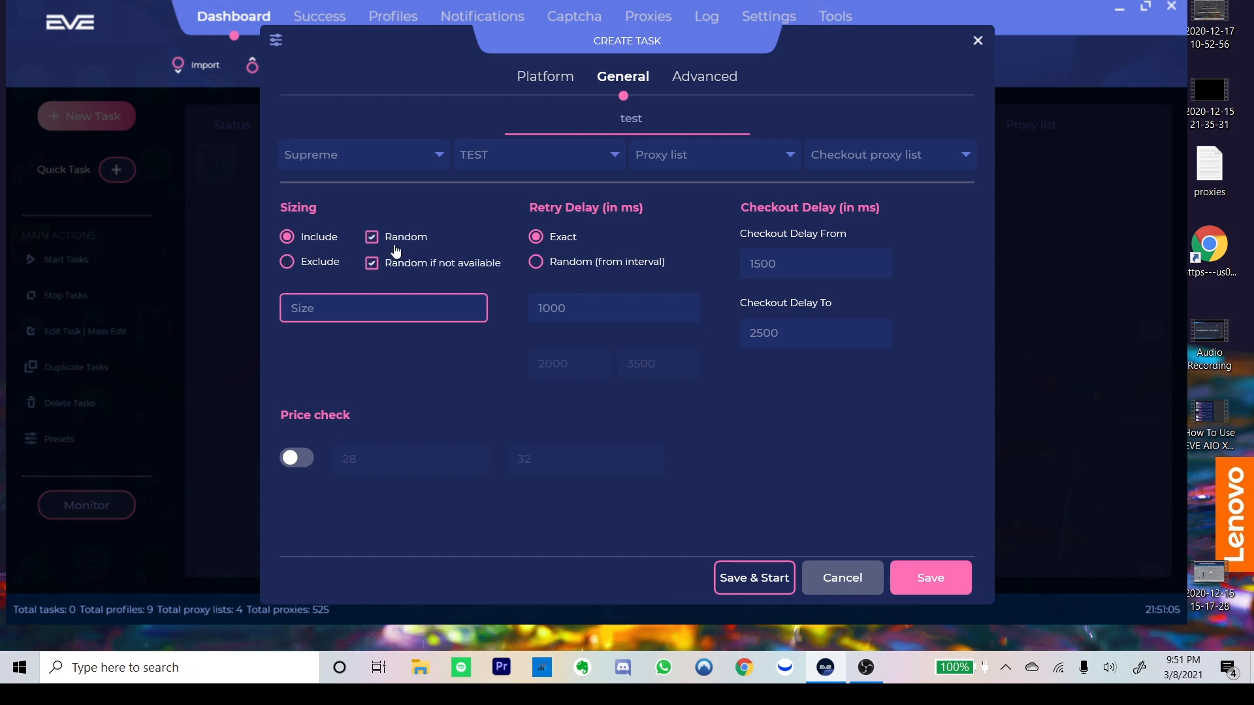
left_click(706, 77)
left_click(918, 586)
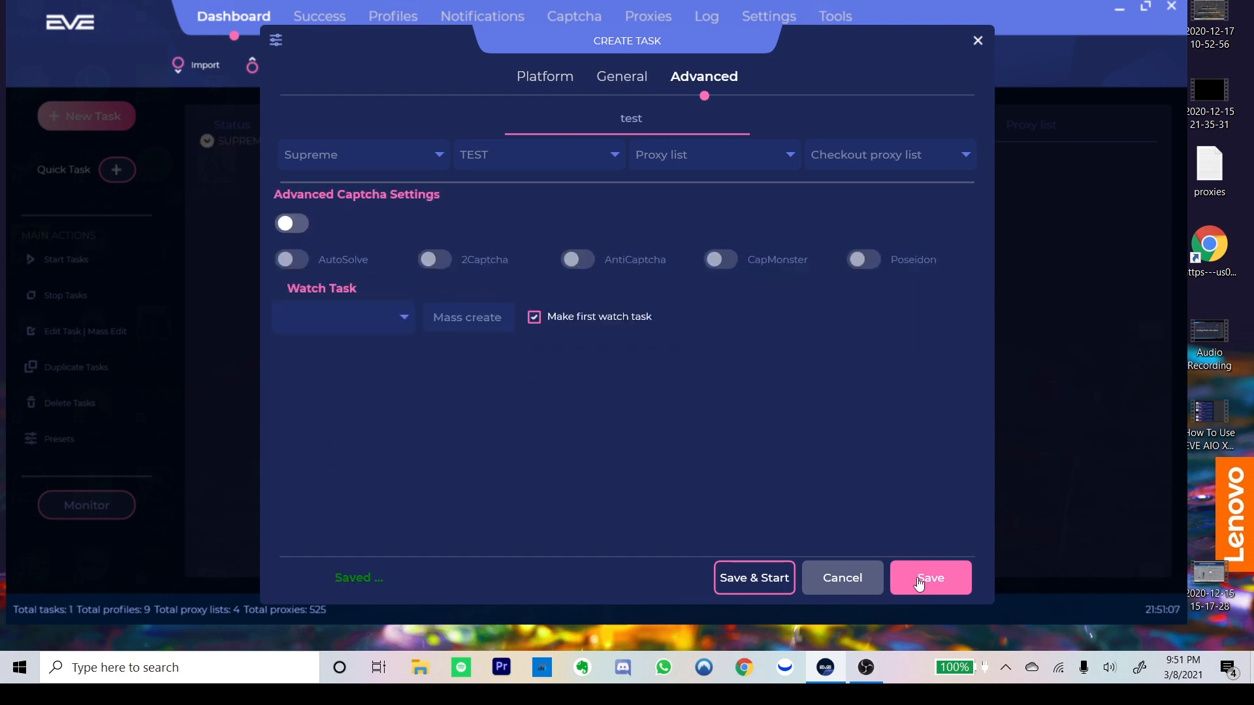
Duplicate the saved Supreme task, assign test as the copy's watch task, and save the copy.
left_click(258, 150)
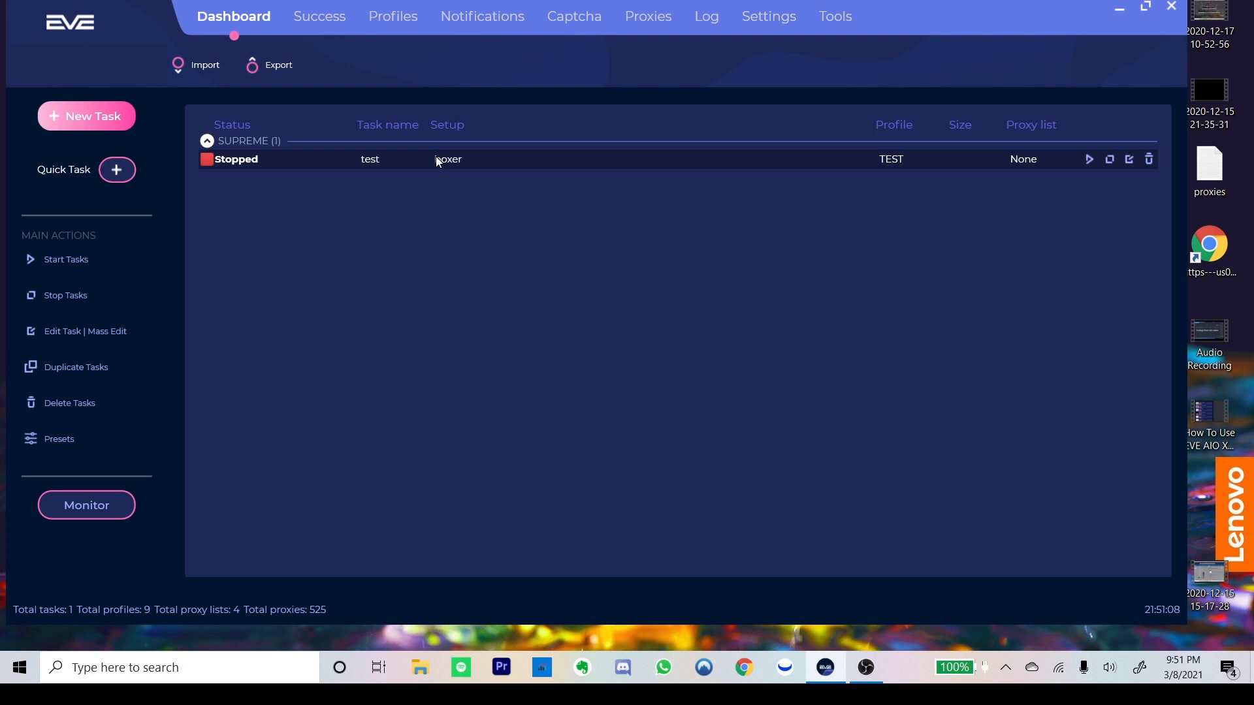
left_click(90, 368)
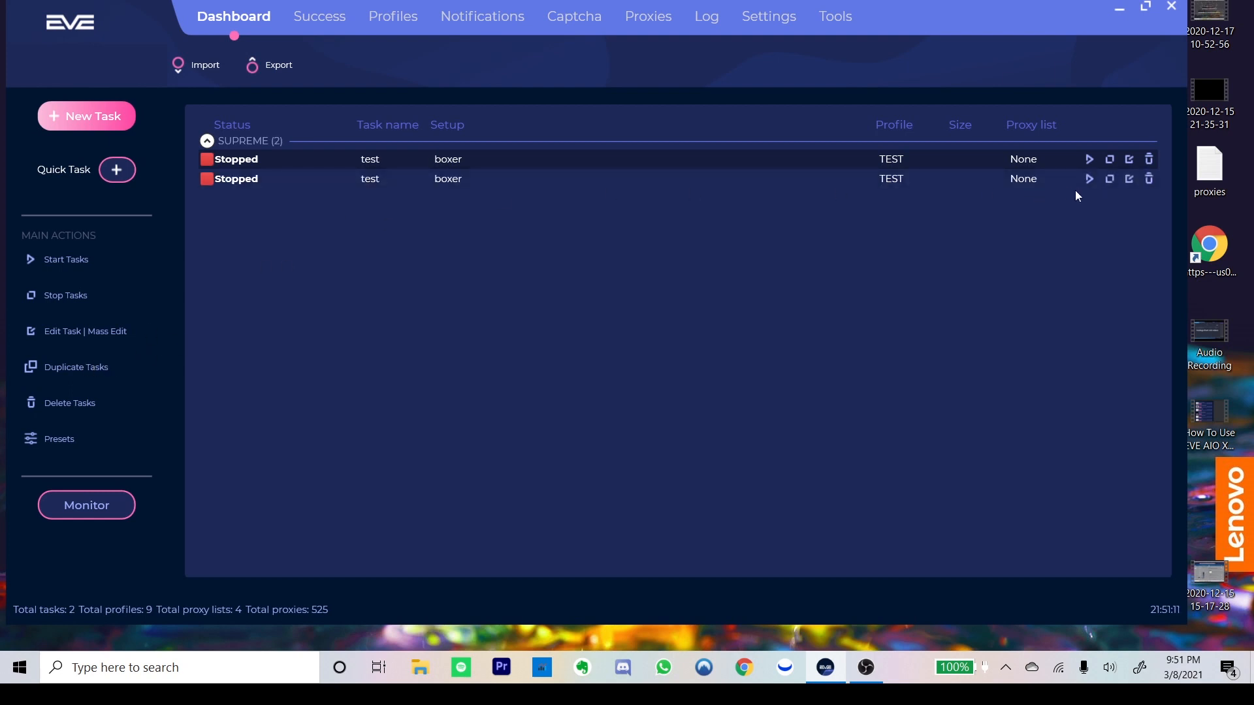
left_click(1128, 179)
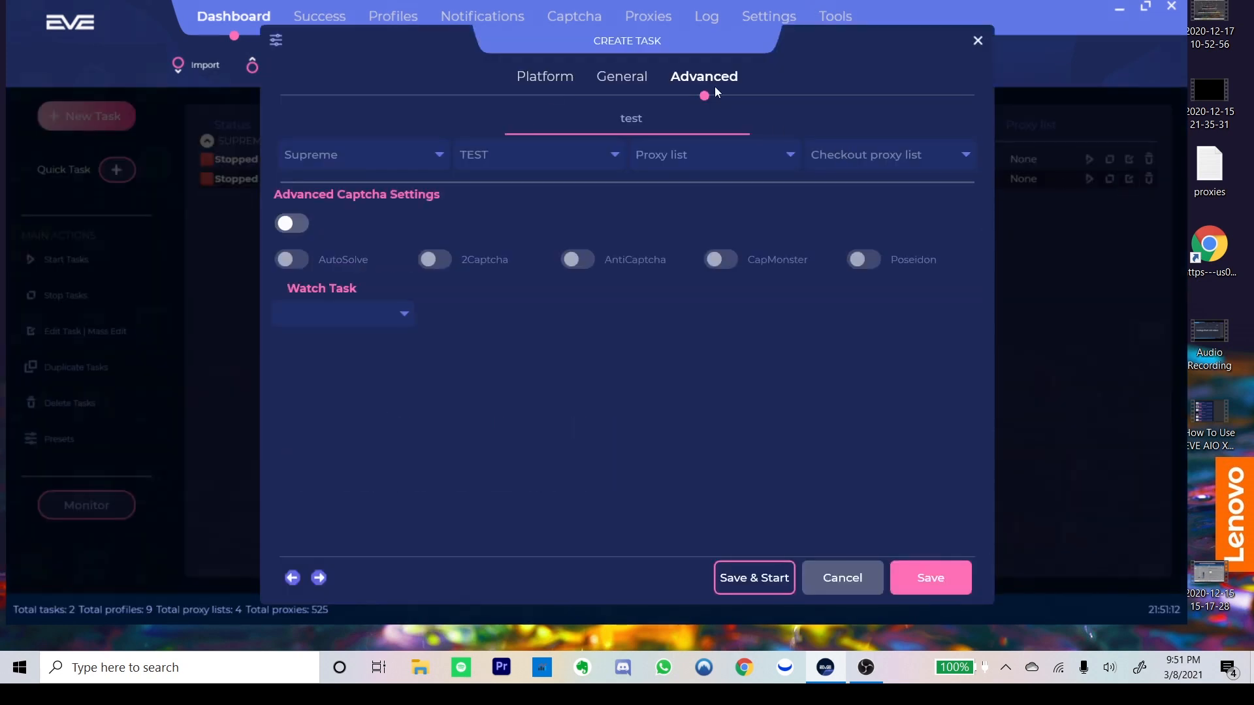
left_click(354, 320)
left_click(354, 357)
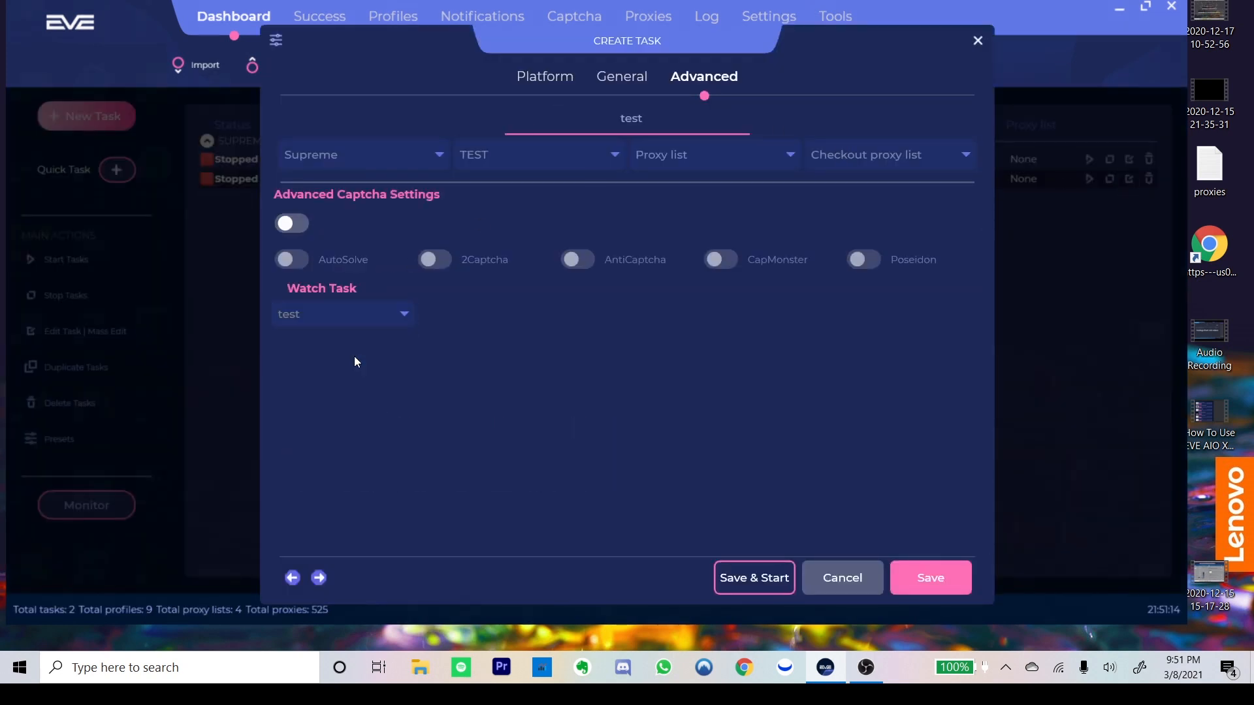
left_click(931, 578)
left_click(860, 579)
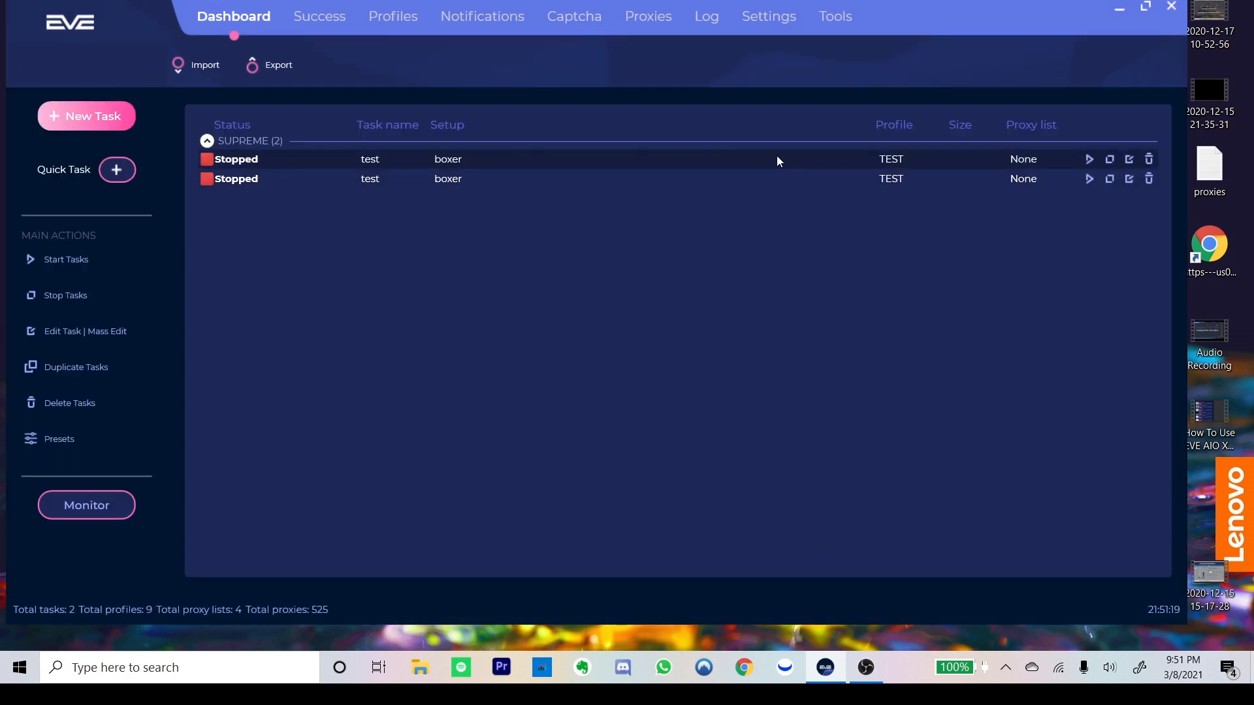
Start the first test task and stop both it and its linked copy.
left_click(1089, 160)
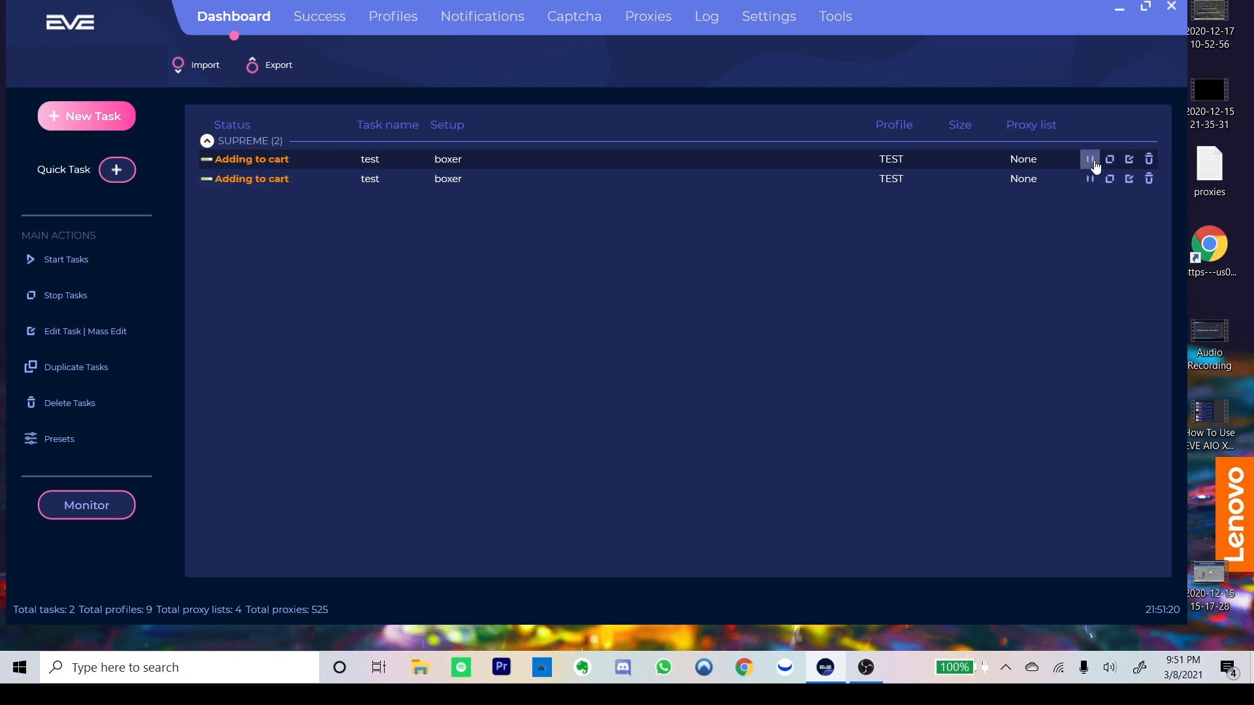
left_click(1090, 160)
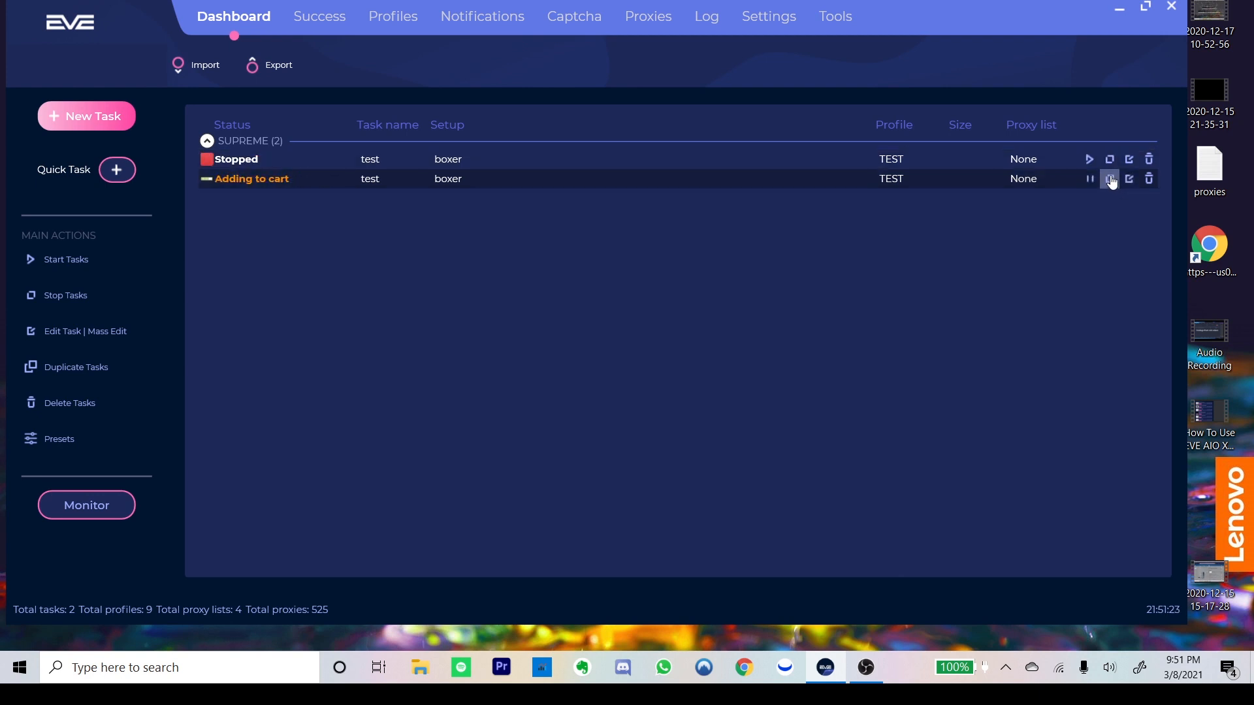
left_click(1110, 179)
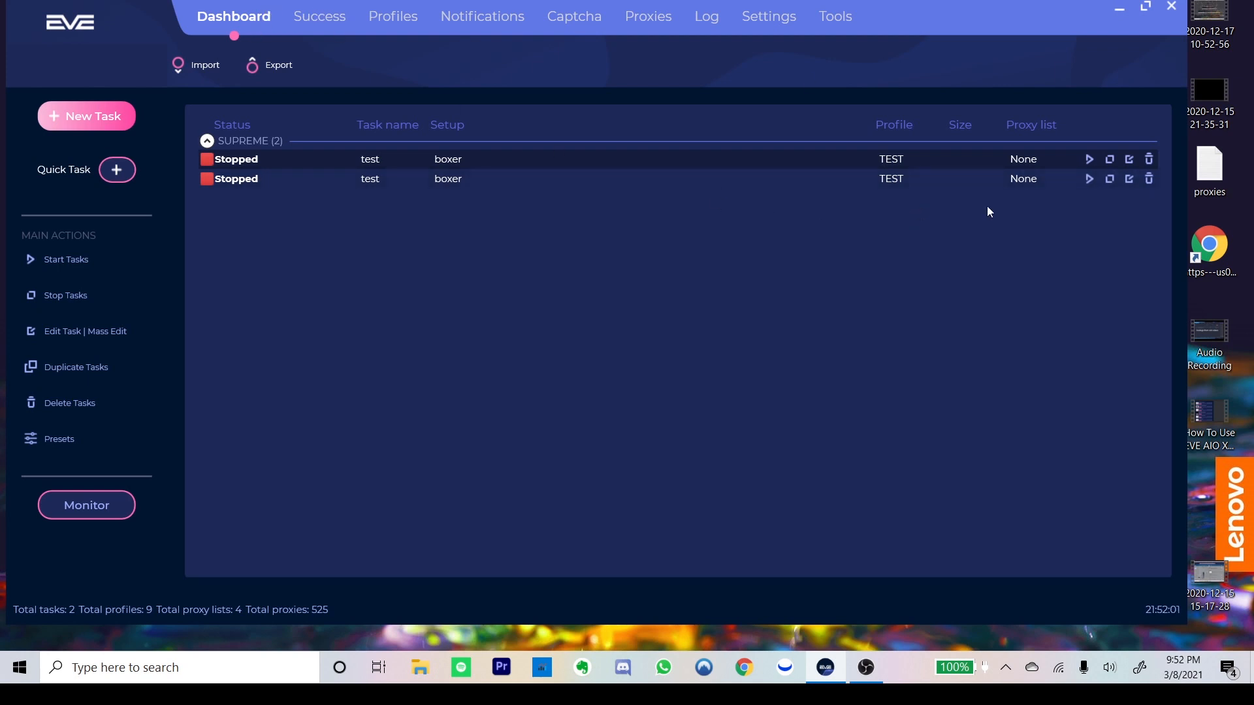
Delete the duplicated test task from the Supreme group.
left_click(1149, 178)
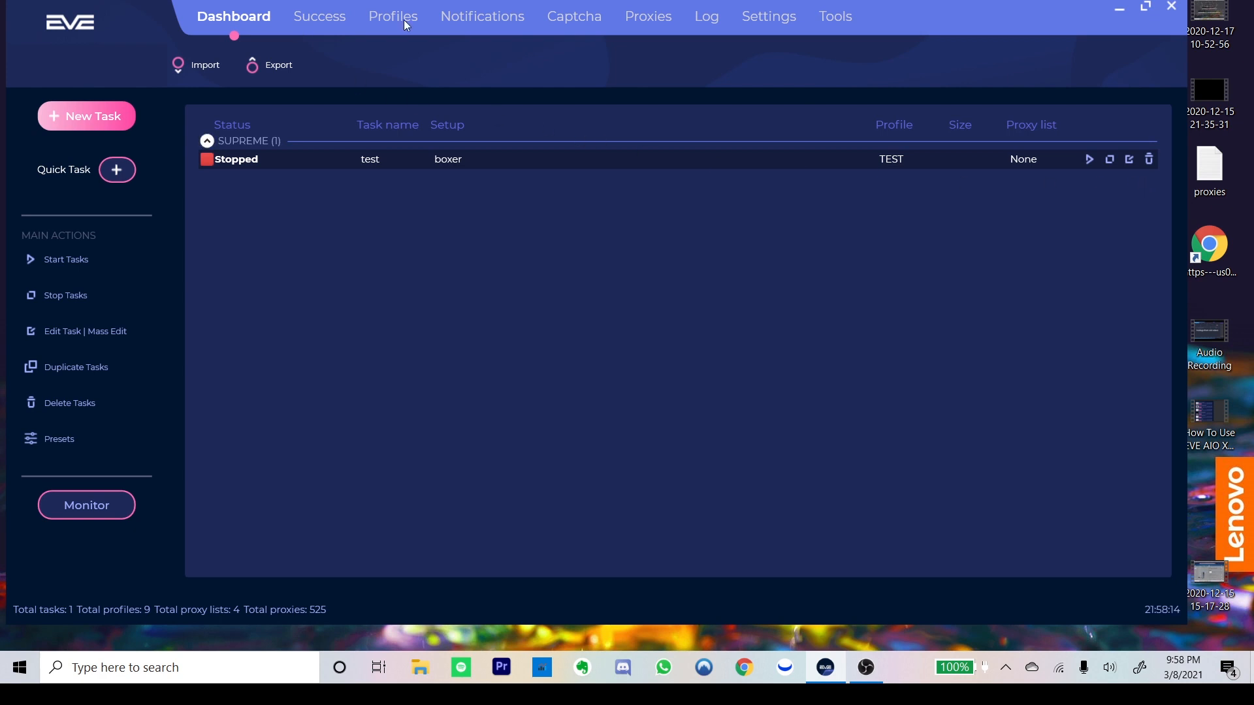
Look over the saved profiles and the payment and billing fields of a profile.
left_click(402, 19)
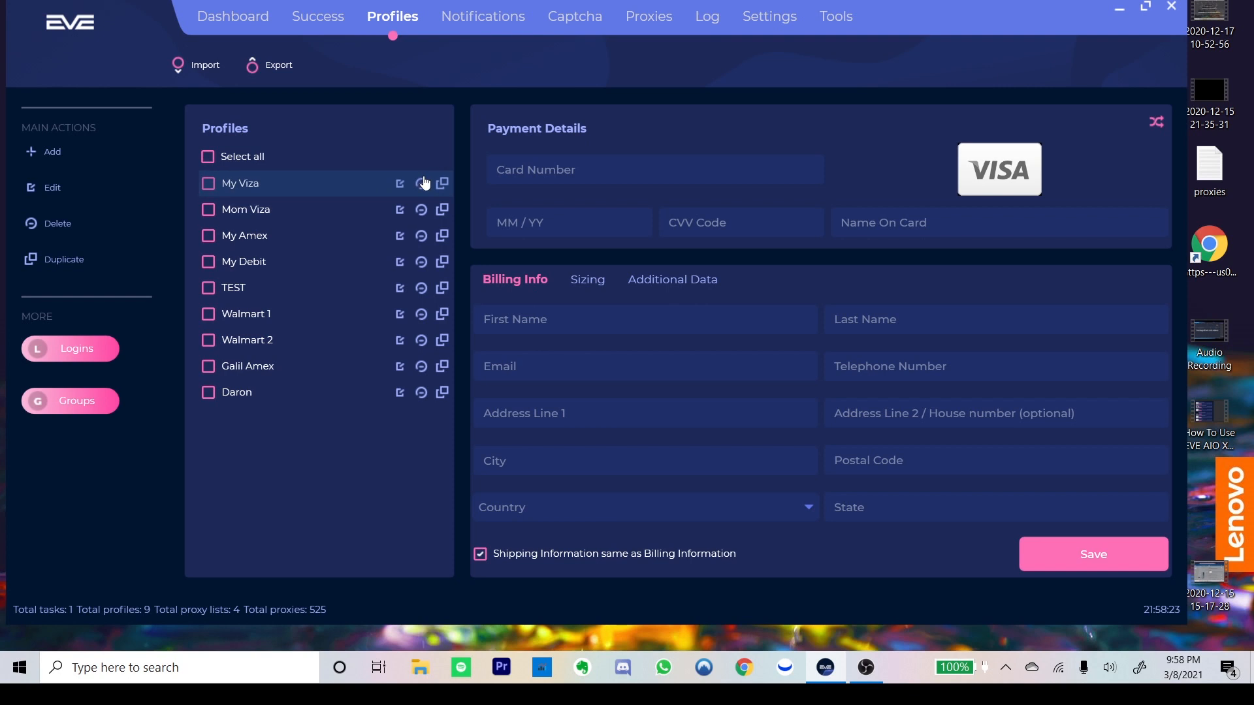
mouse_move(374, 221)
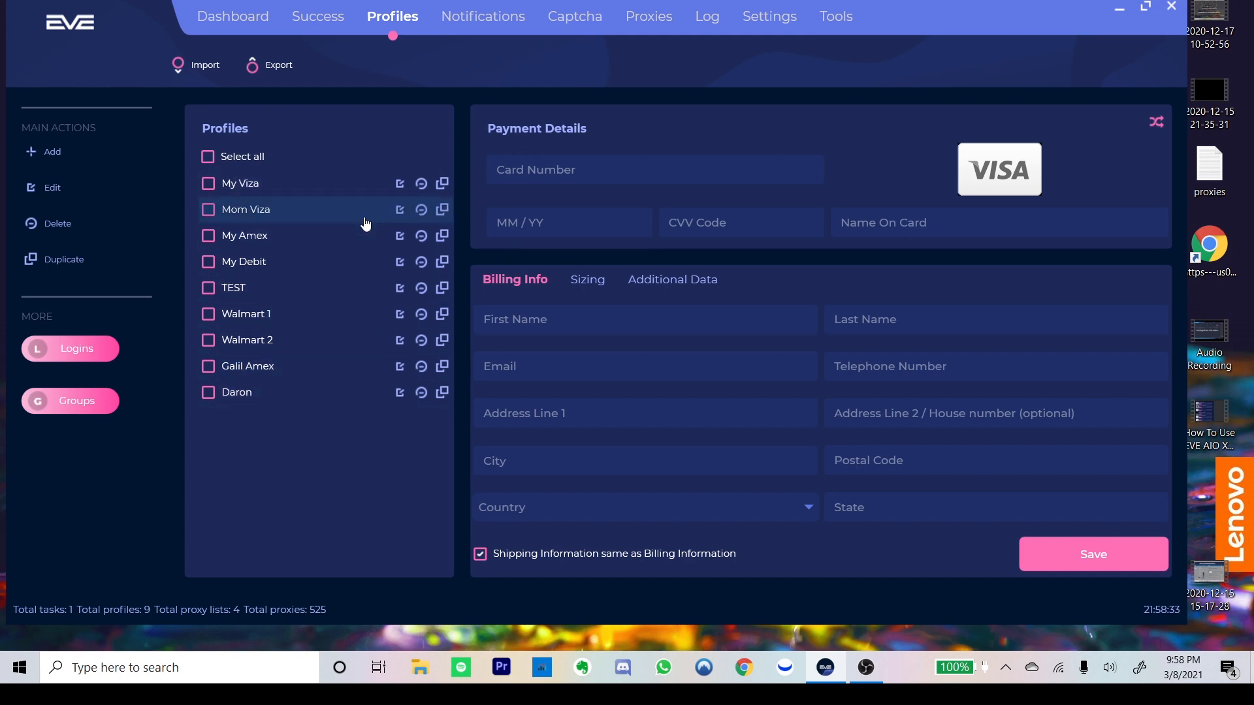
View the manual captcha solvers and inspect the Solver 1 and Solver 2 windows, closing each one.
left_click(574, 16)
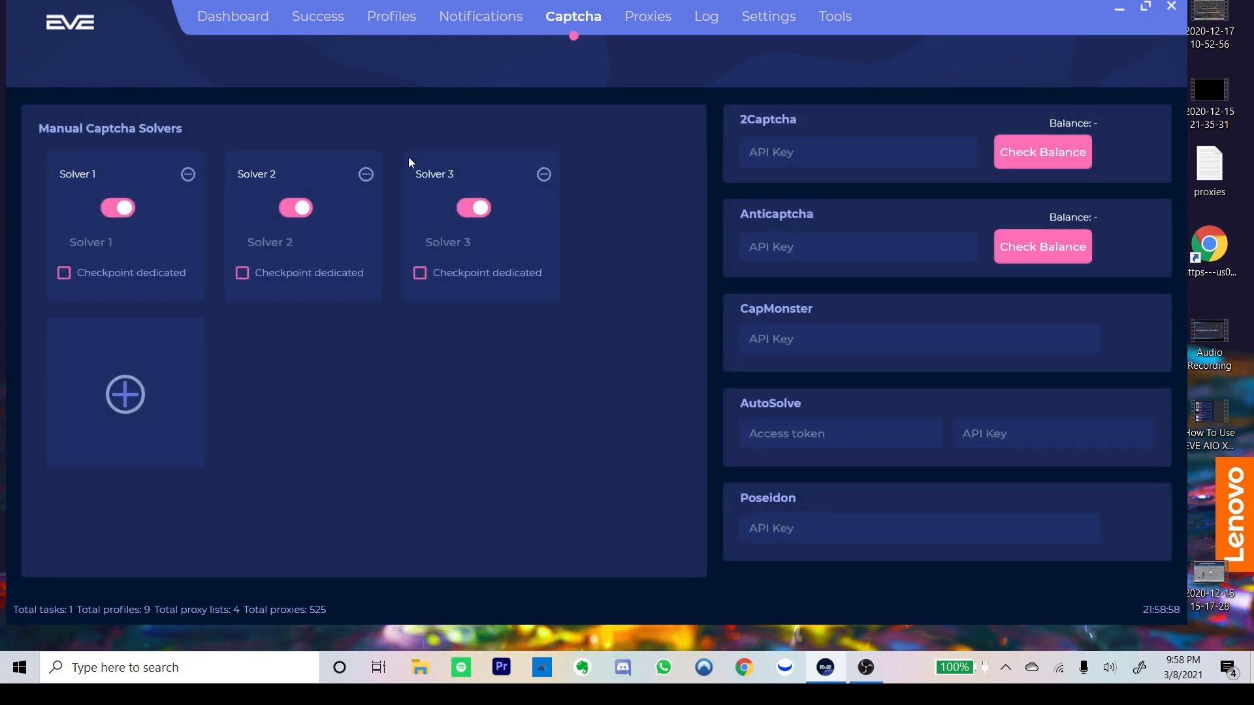
left_click(80, 177)
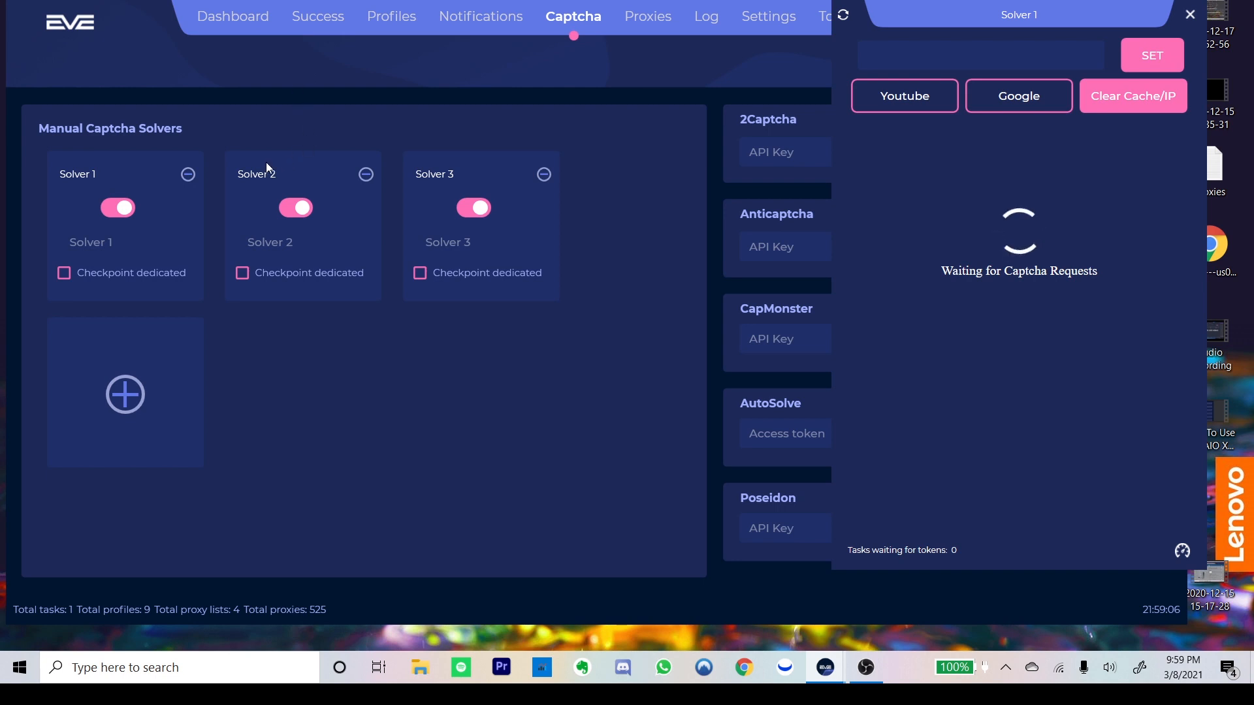
left_click_drag(1039, 13, 985, 21)
left_click(1128, 17)
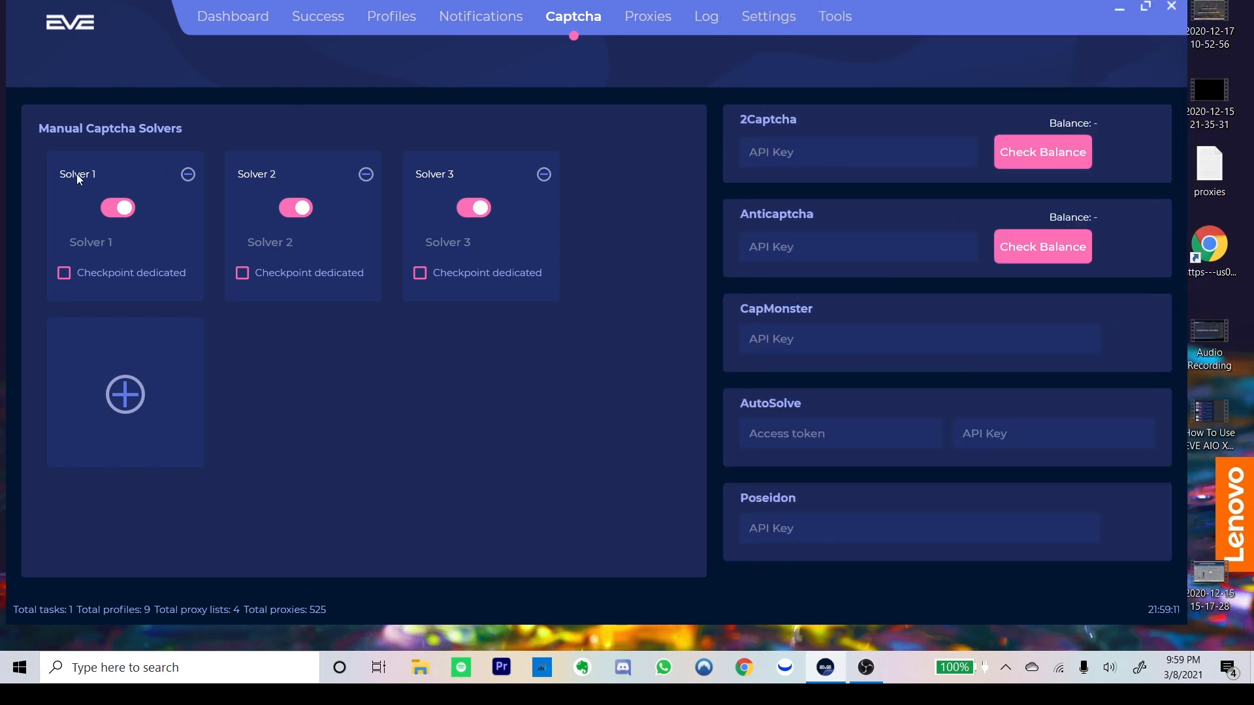
left_click(253, 175)
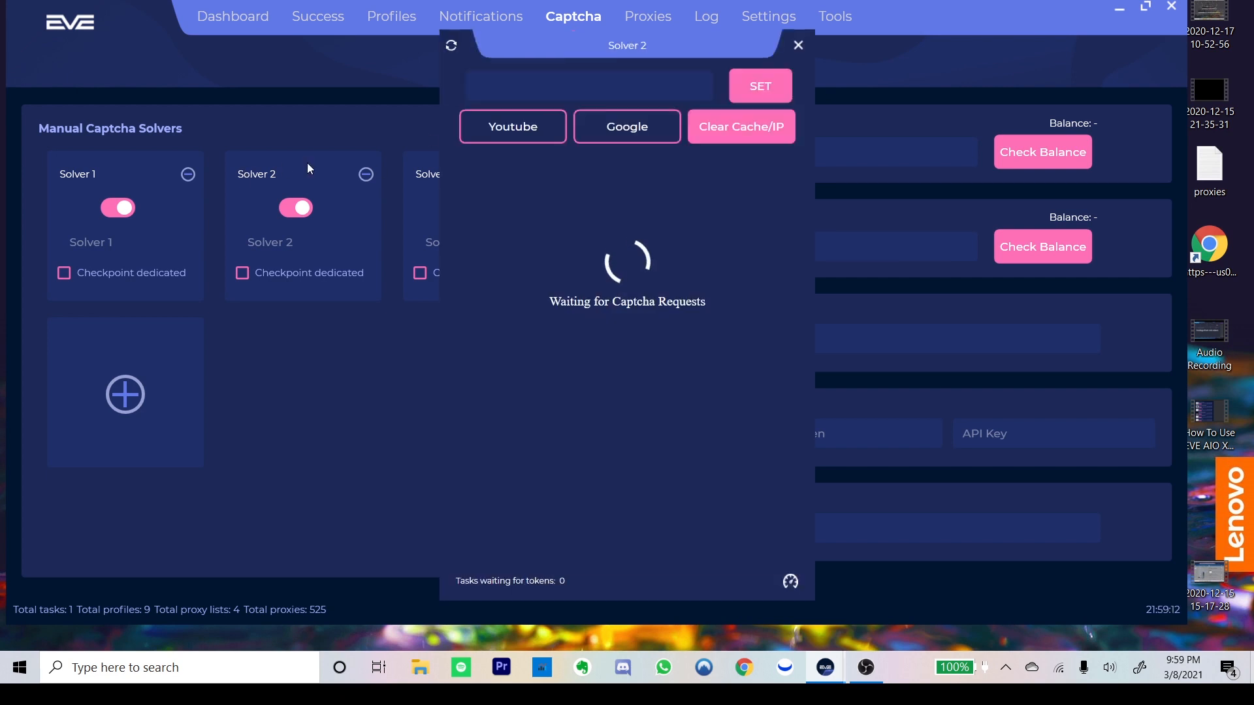
left_click(798, 45)
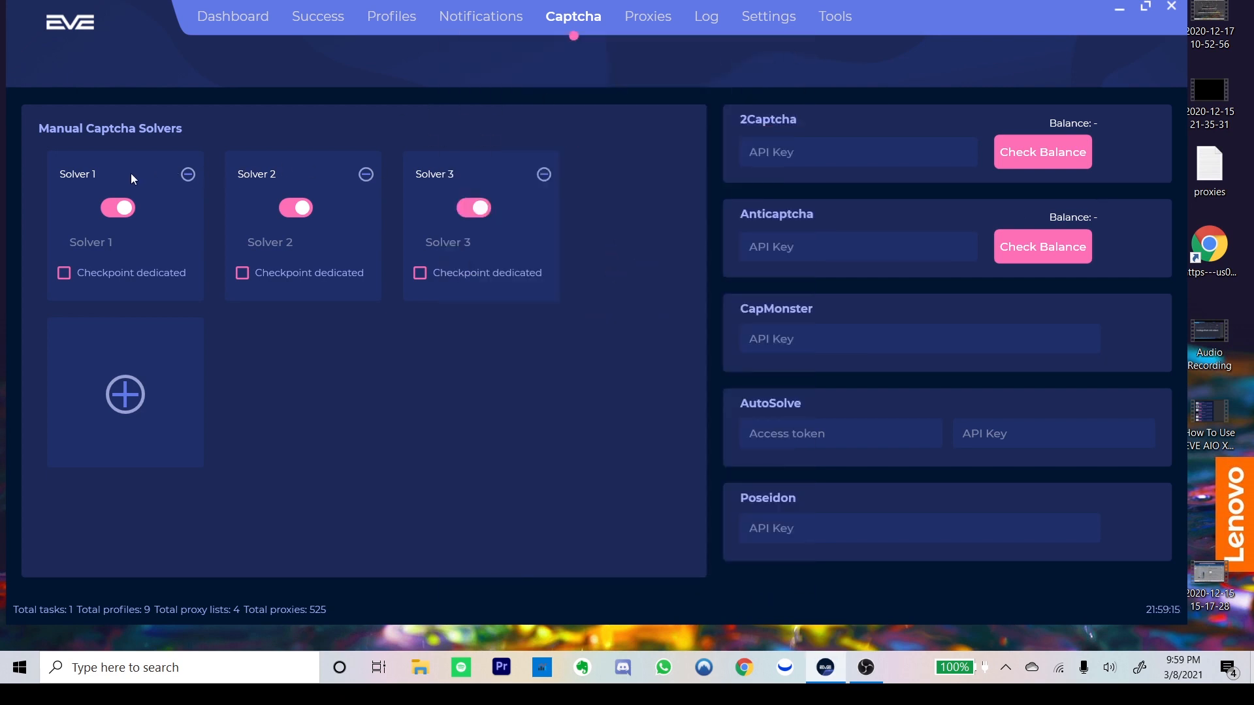
Reopen the Solver 1 window, examine its captcha request area, and close it.
left_click(85, 182)
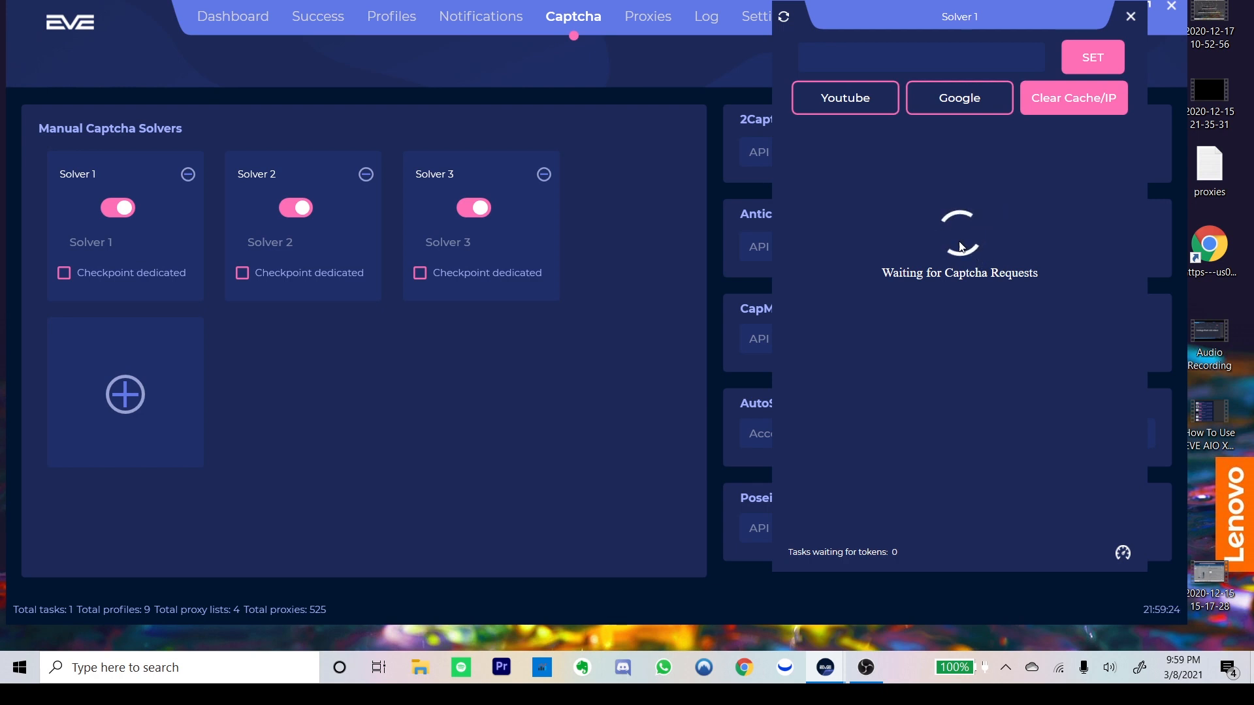
double_click(968, 282)
left_click(967, 284)
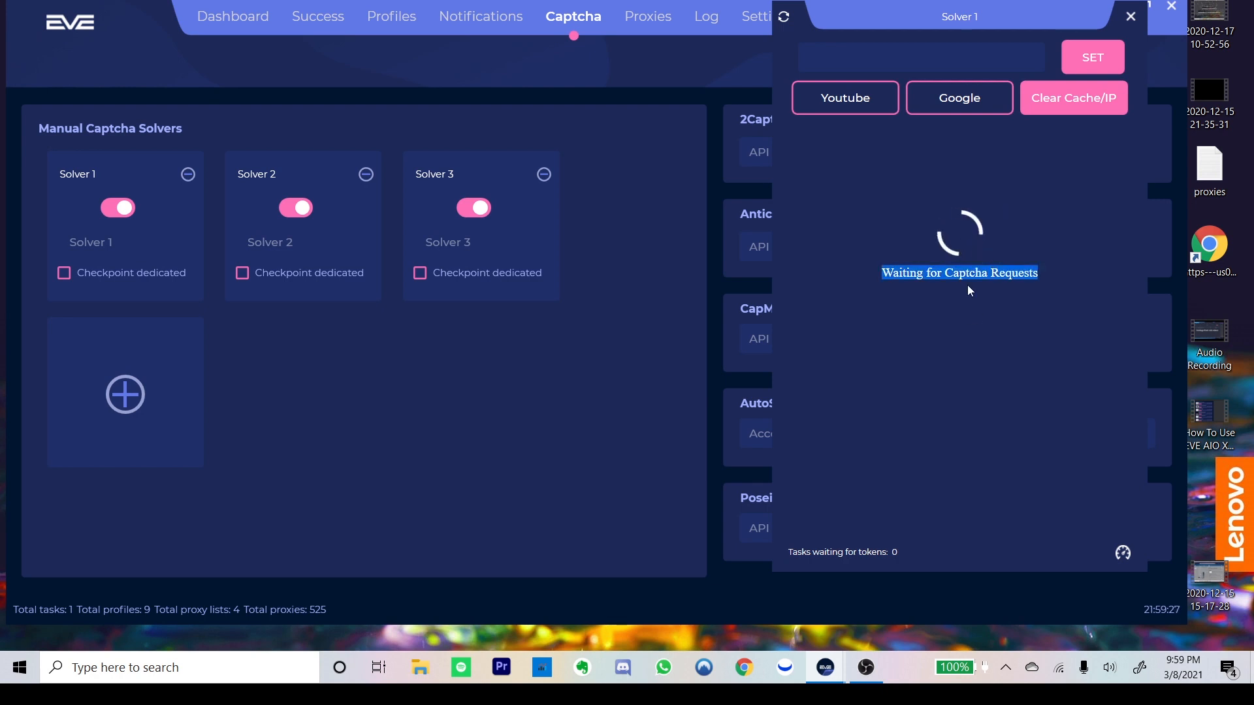
left_click(970, 257)
triple_click(996, 272)
left_click(995, 272)
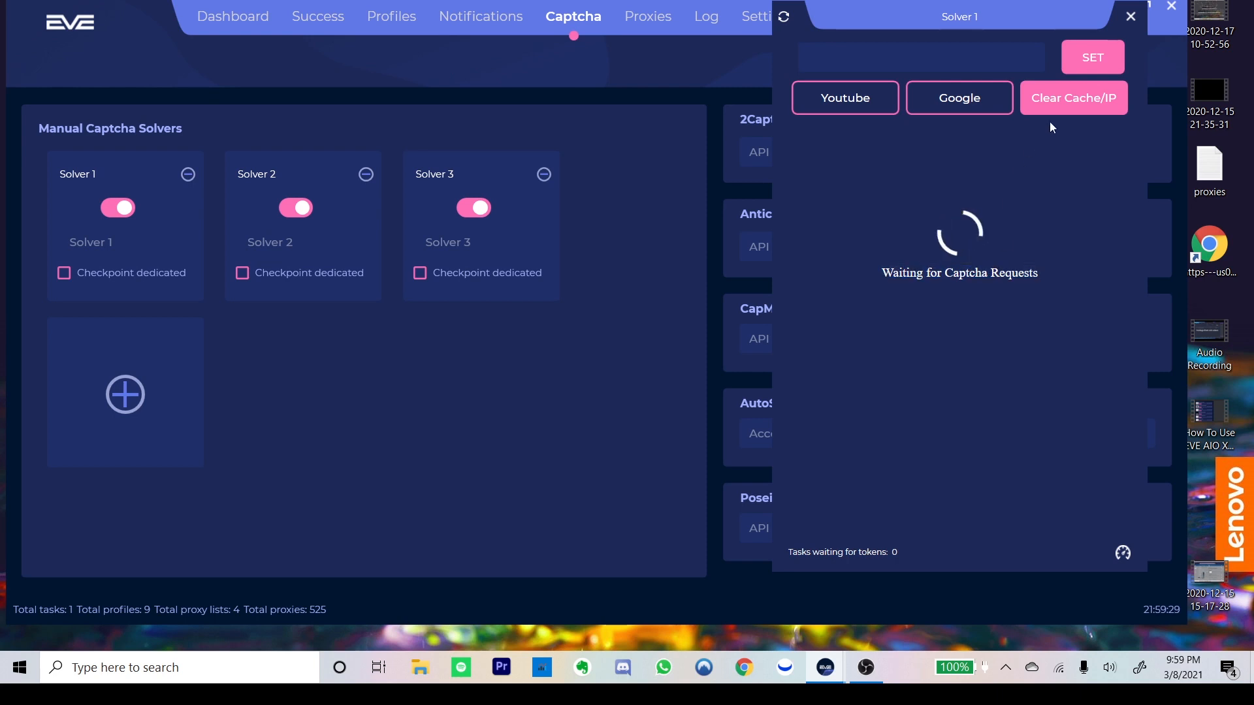
left_click(1130, 17)
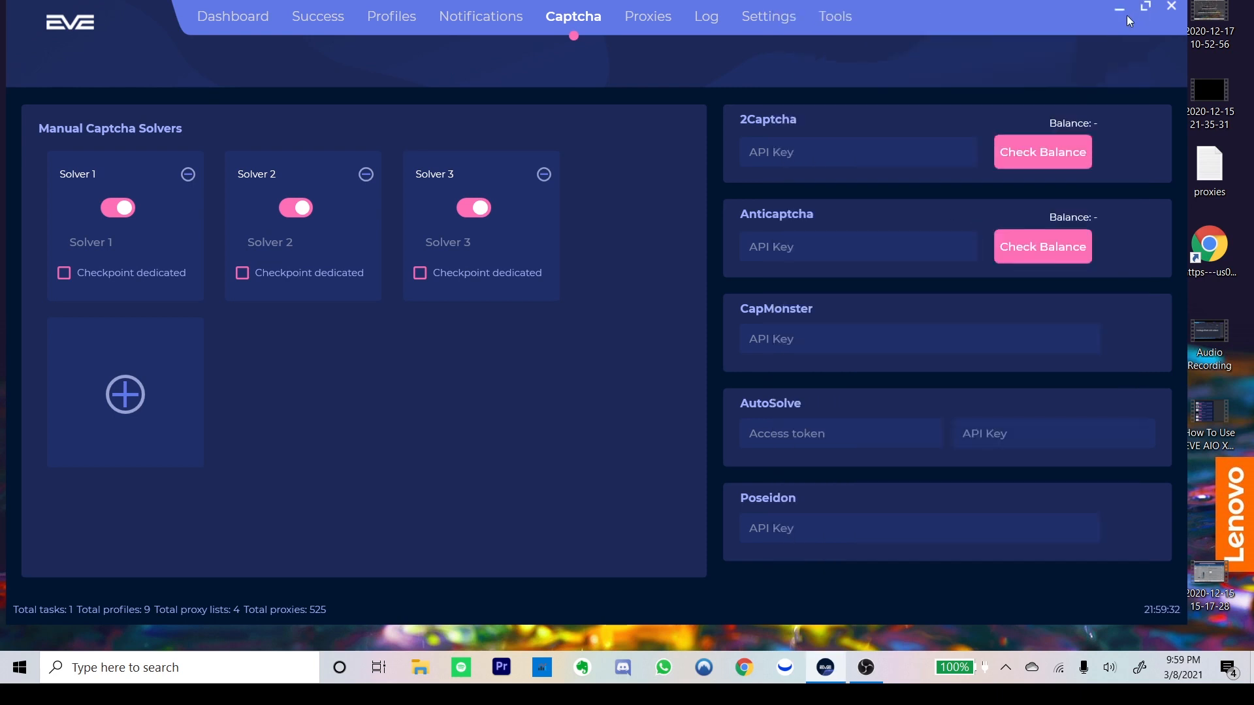
left_click(158, 154)
left_click(90, 277)
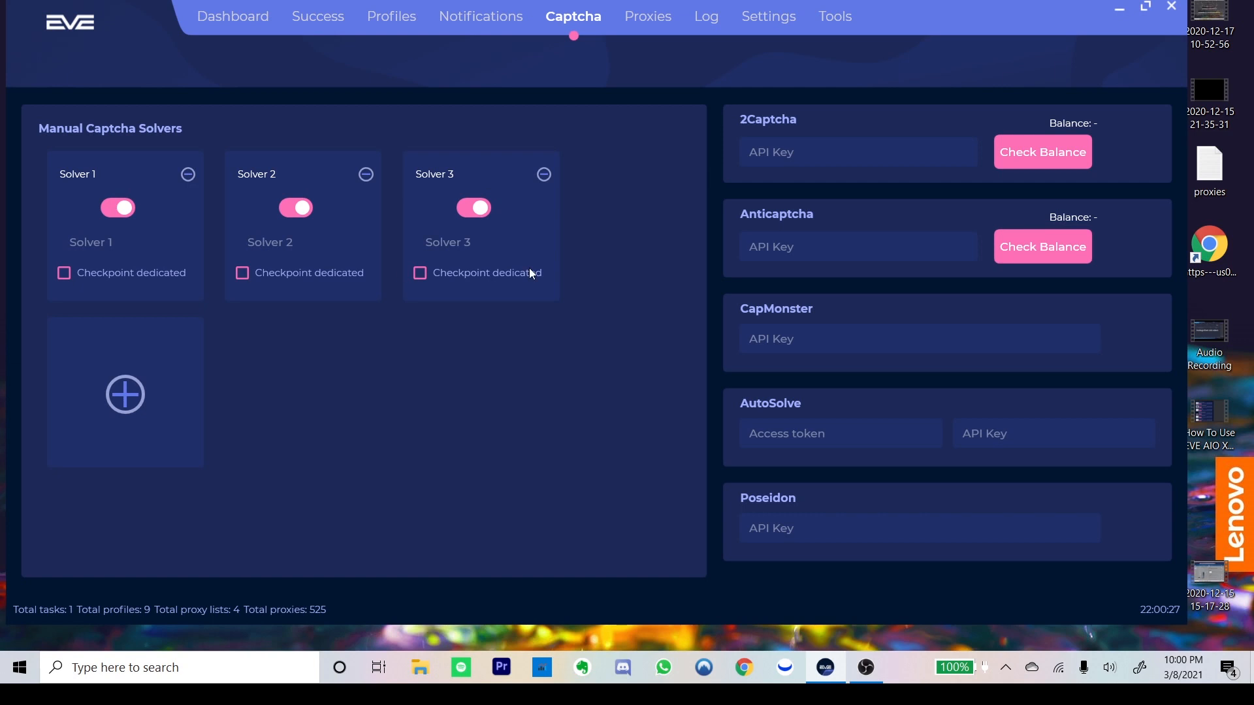